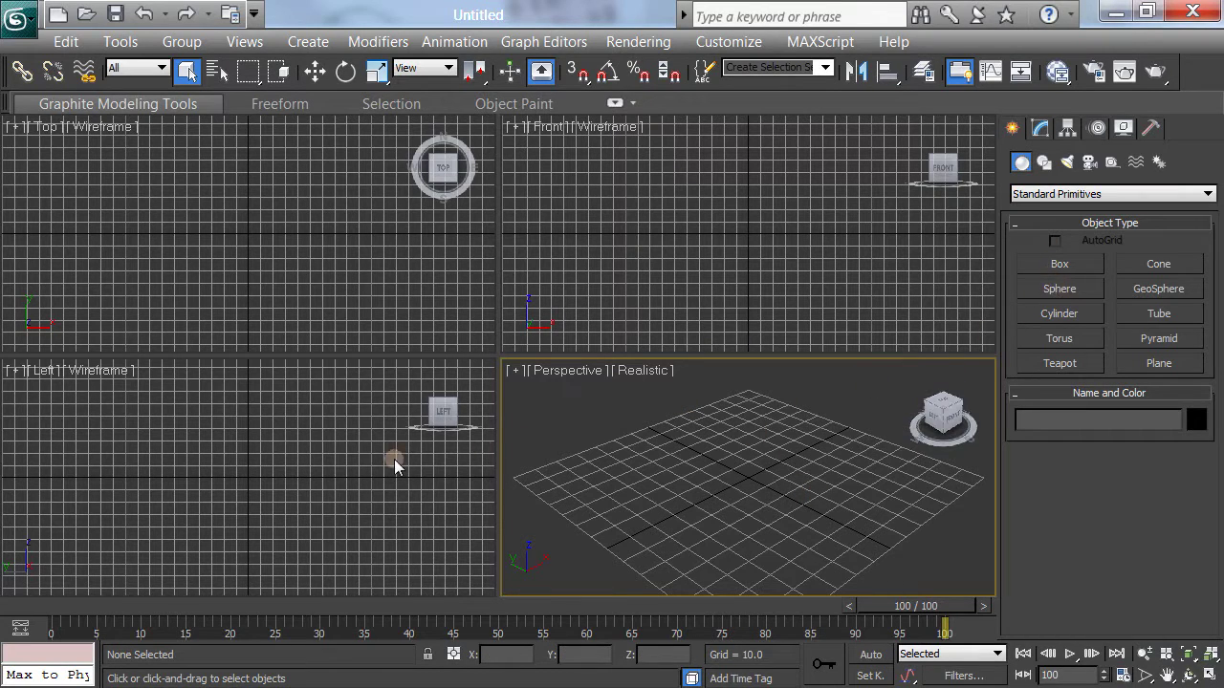
# Make the Left viewport the active view.
pyautogui.click(244, 491)
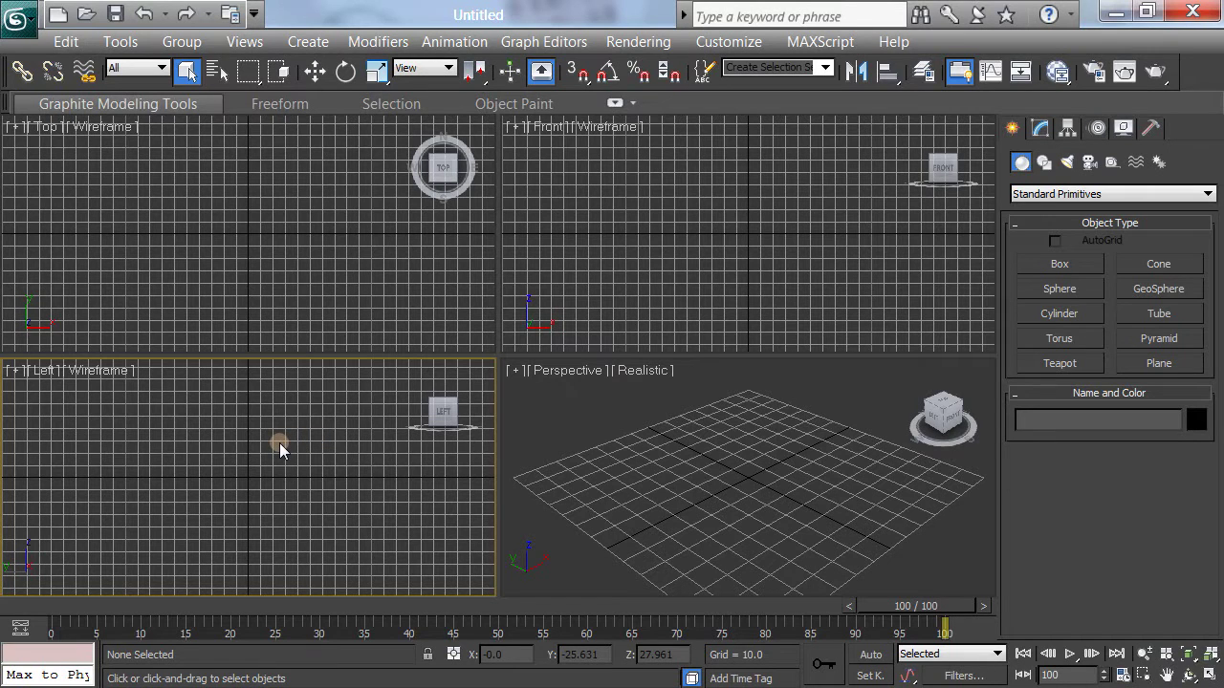
# Hide the Left view grid and create Sphere001 with radius 19.687 in the Left view.
pyautogui.press('g')
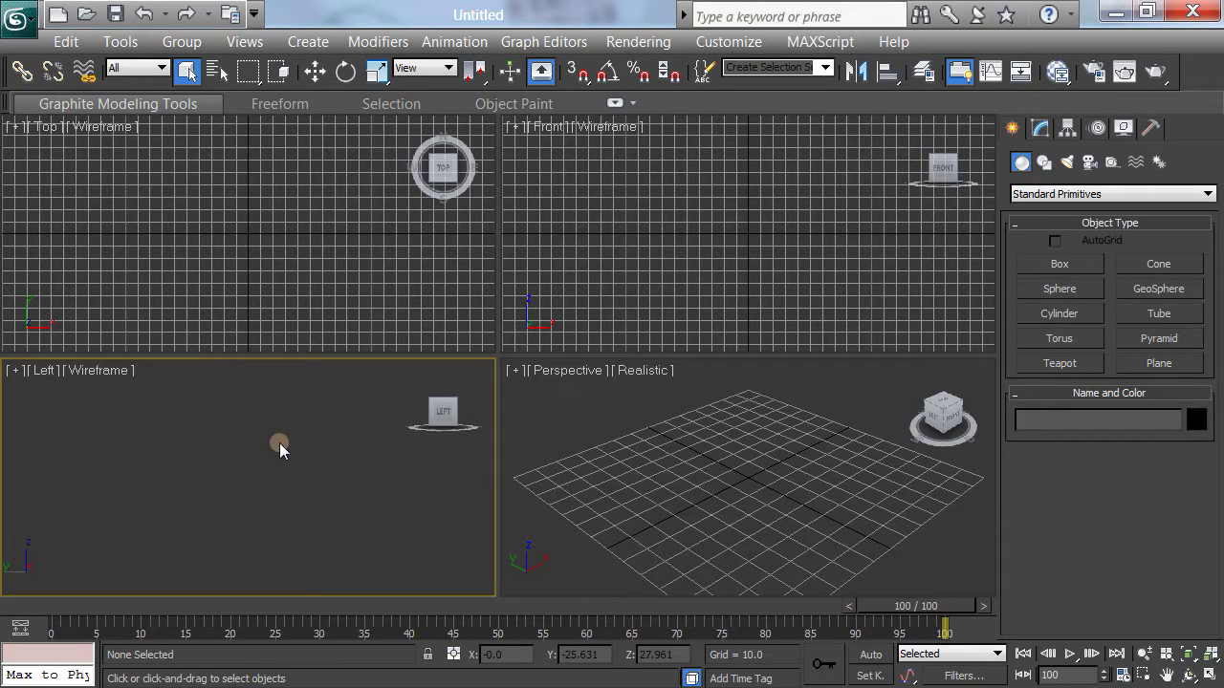
pyautogui.click(1209, 674)
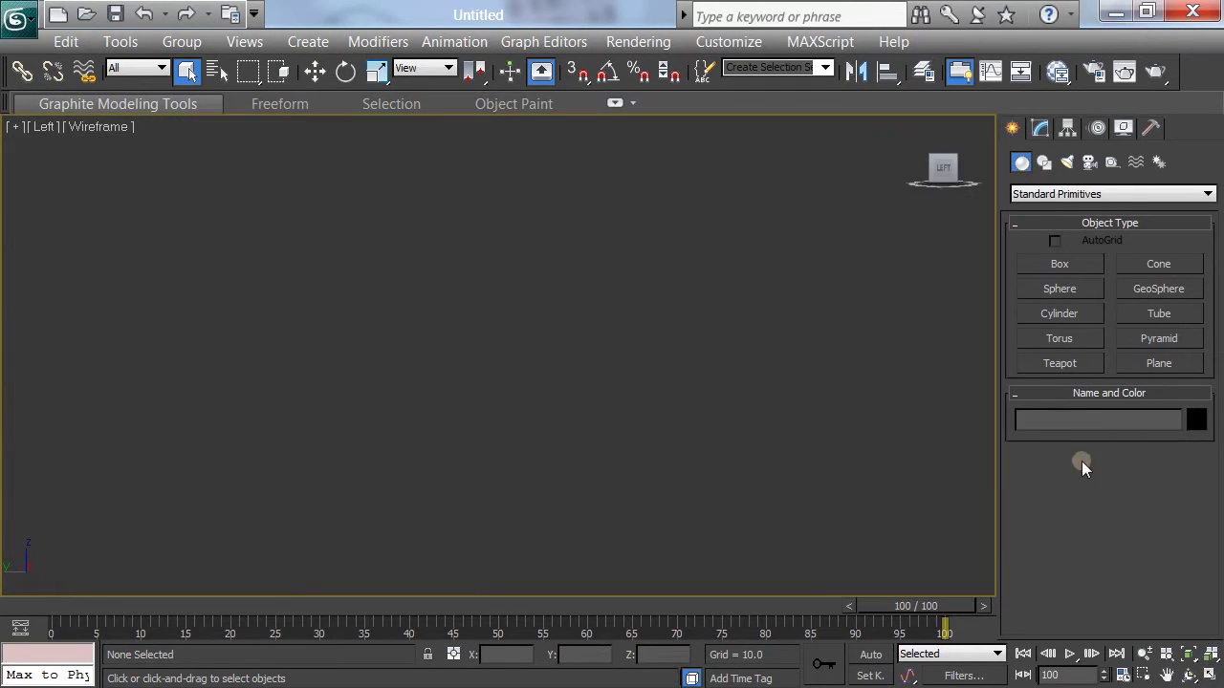
pyautogui.click(1059, 297)
pyautogui.moveTo(348, 351); pyautogui.dragTo(388, 380)
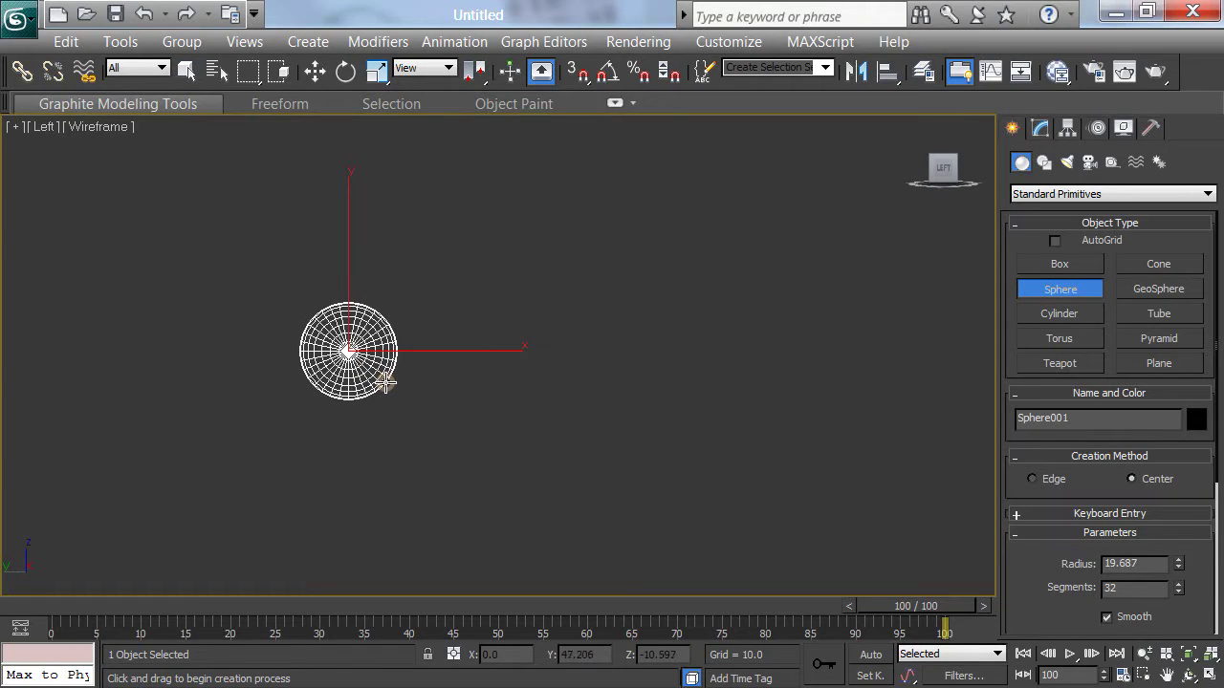
pyautogui.click(1210, 676)
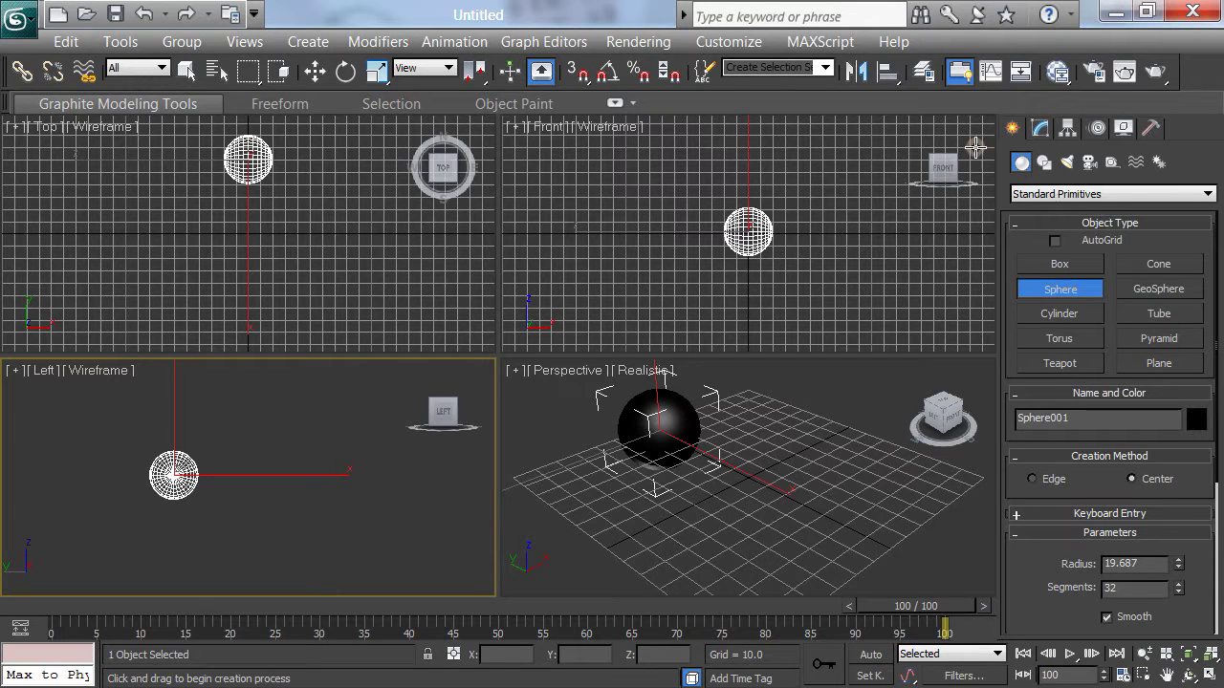
# Set Sphere001's object colour to white.
pyautogui.click(1040, 127)
pyautogui.click(1208, 157)
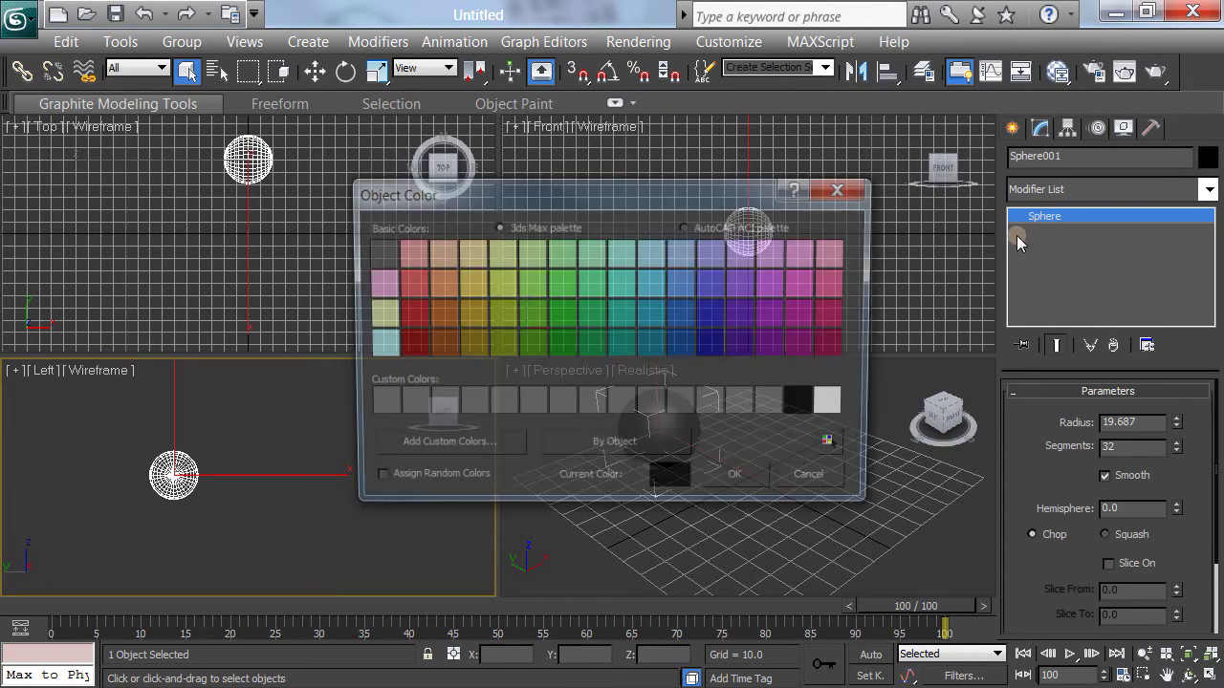
pyautogui.click(841, 407)
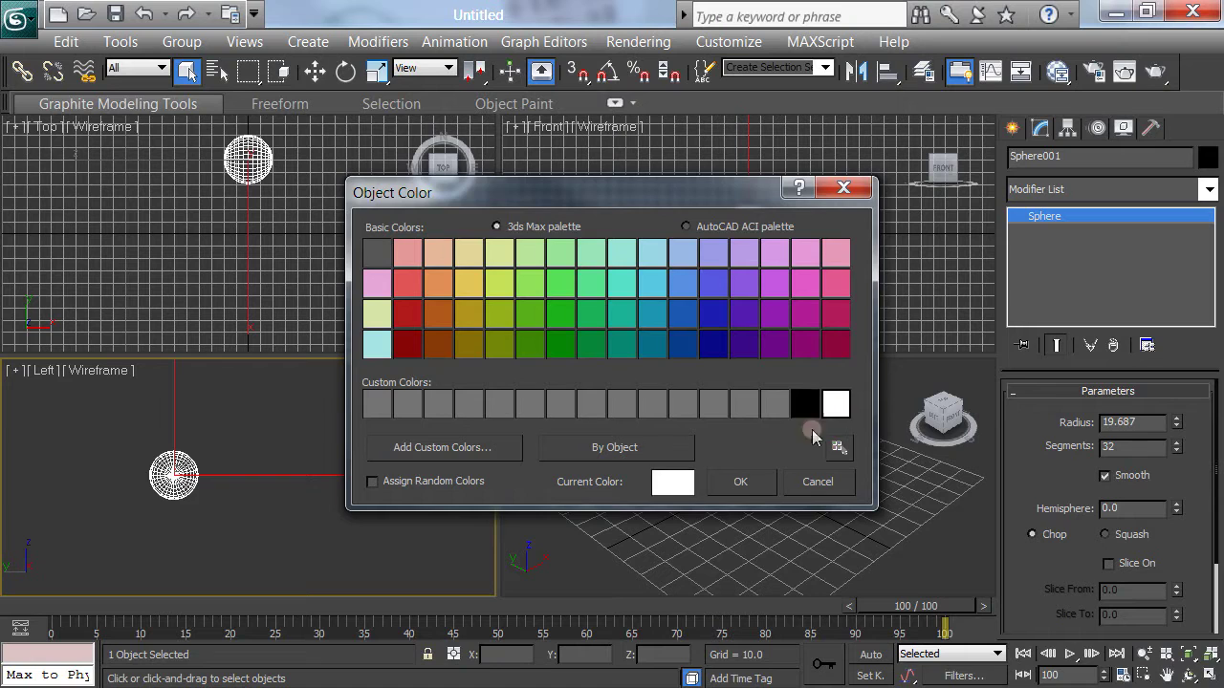
pyautogui.click(739, 482)
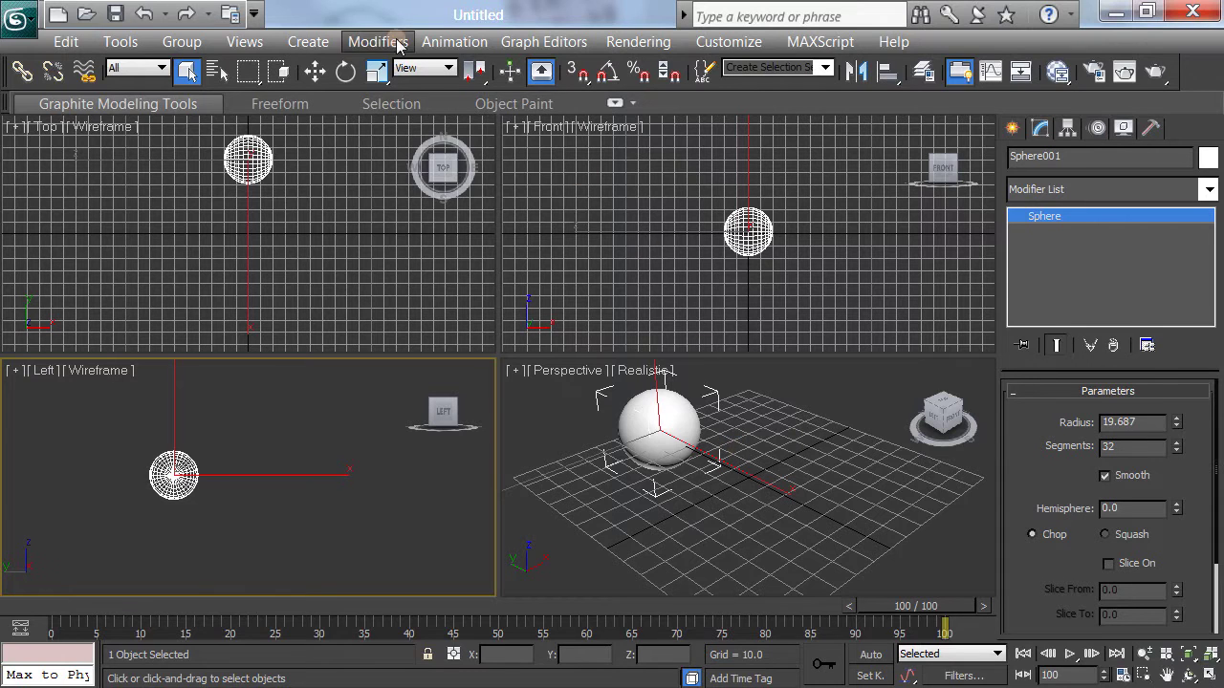
# Squash the sphere along X with Select and Non-uniform Scale in the Perspective view.
pyautogui.click(376, 71)
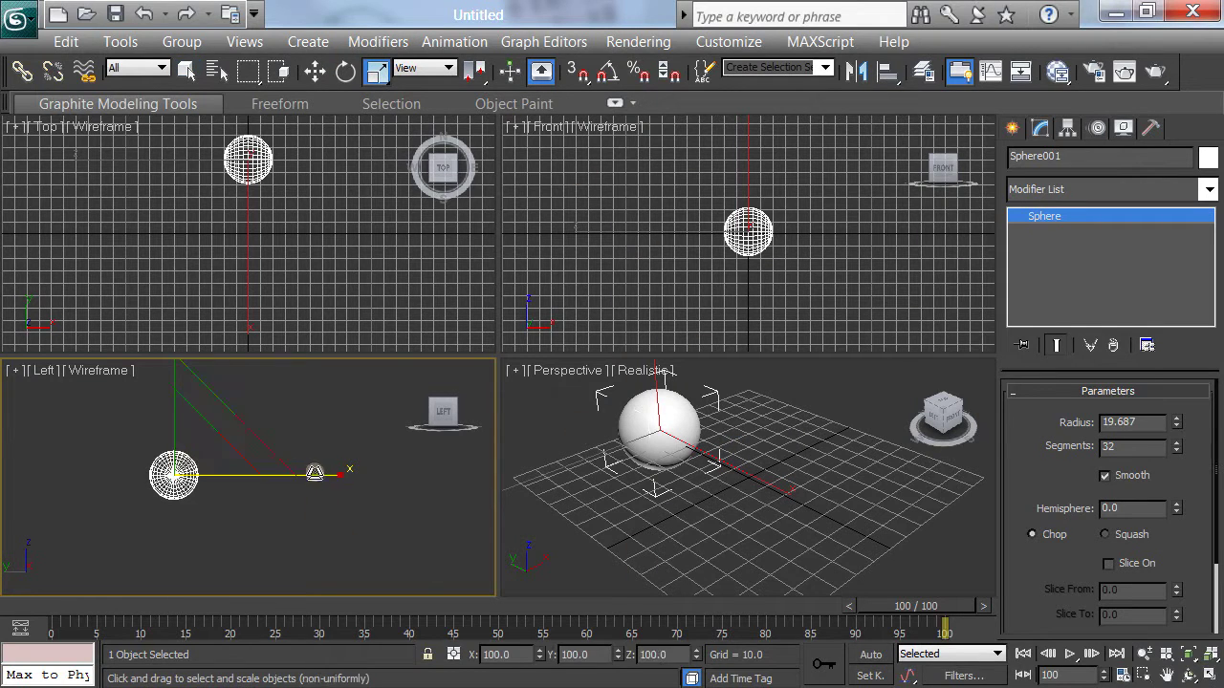
pyautogui.rightClick(762, 469)
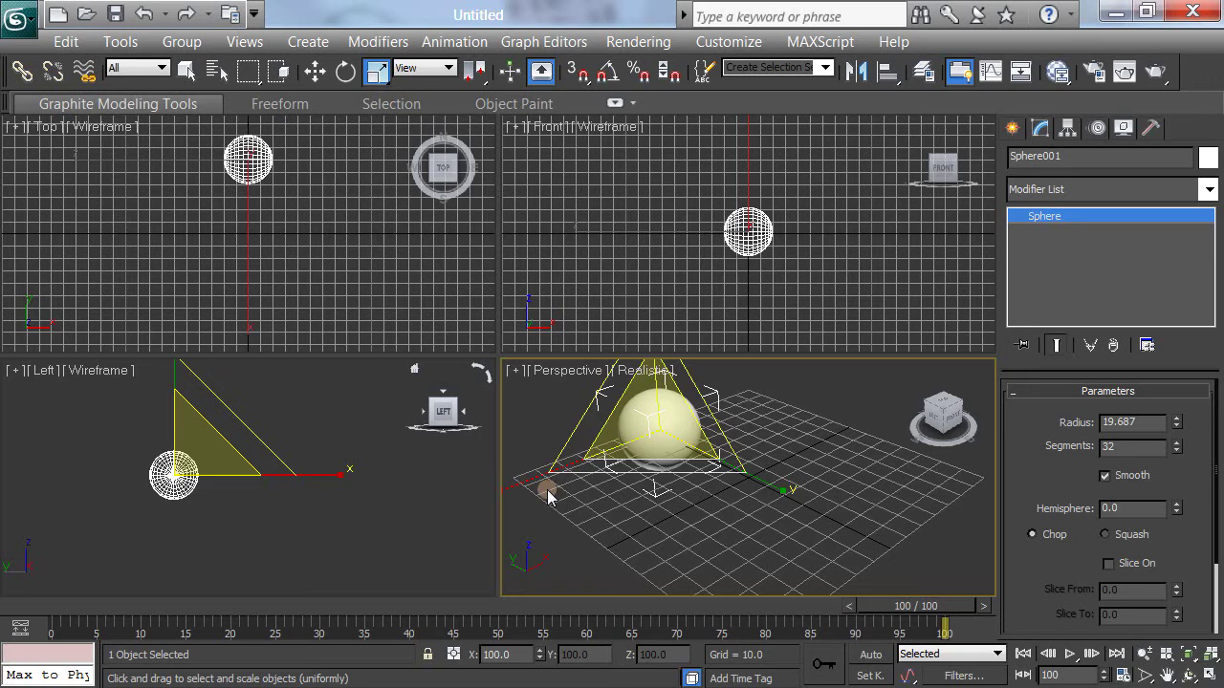
pyautogui.moveTo(538, 478); pyautogui.dragTo(615, 470)
pyautogui.press('=')
pyautogui.press('=')
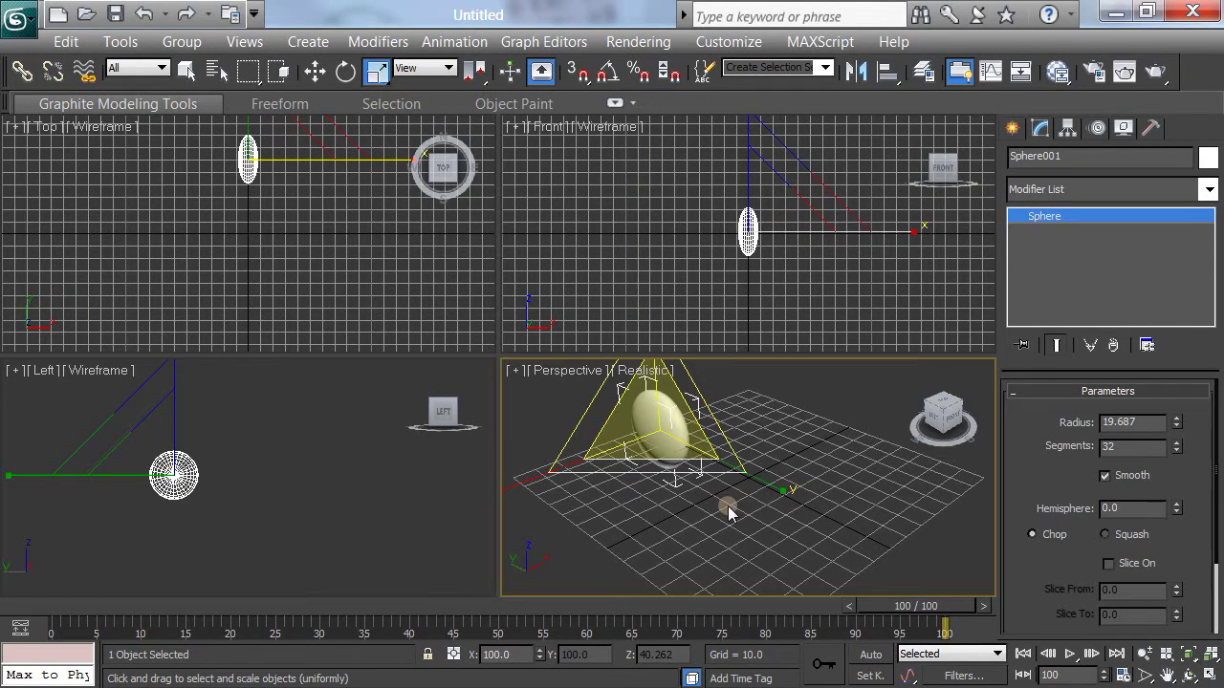
# Narrow the sphere further along X in the maximized Left view, to 74.672%.
pyautogui.rightClick(305, 537)
pyautogui.hotkey('alt', 'w')
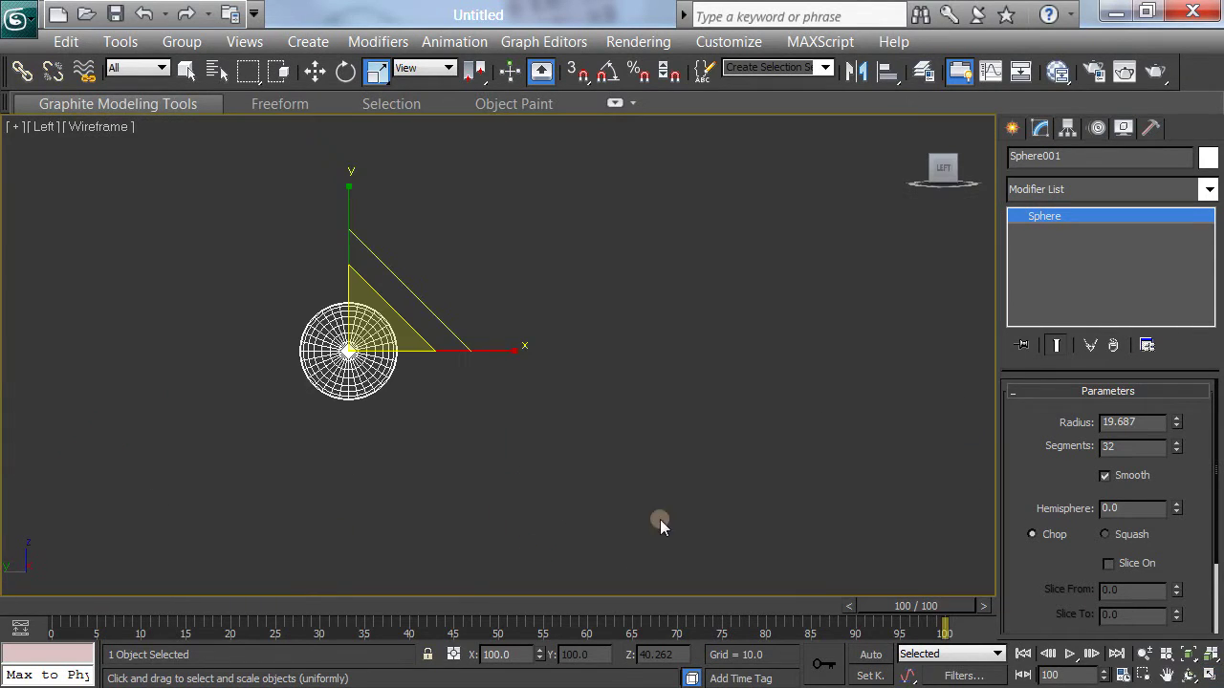
pyautogui.moveTo(519, 352)
pyautogui.mouseDown()
pyautogui.moveTo(475, 357)
pyautogui.moveTo(501, 367)
pyautogui.mouseUp()
pyautogui.scroll(3, 519, 404)
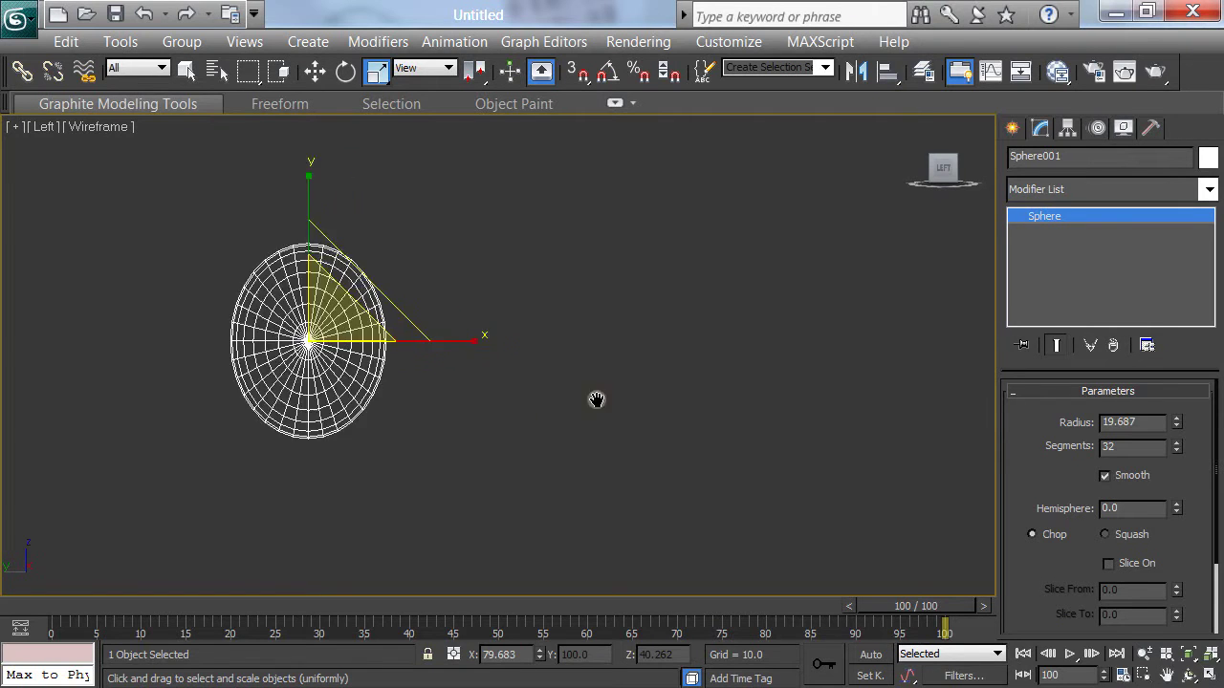
pyautogui.moveTo(596, 402); pyautogui.dragTo(771, 446, button='middle')
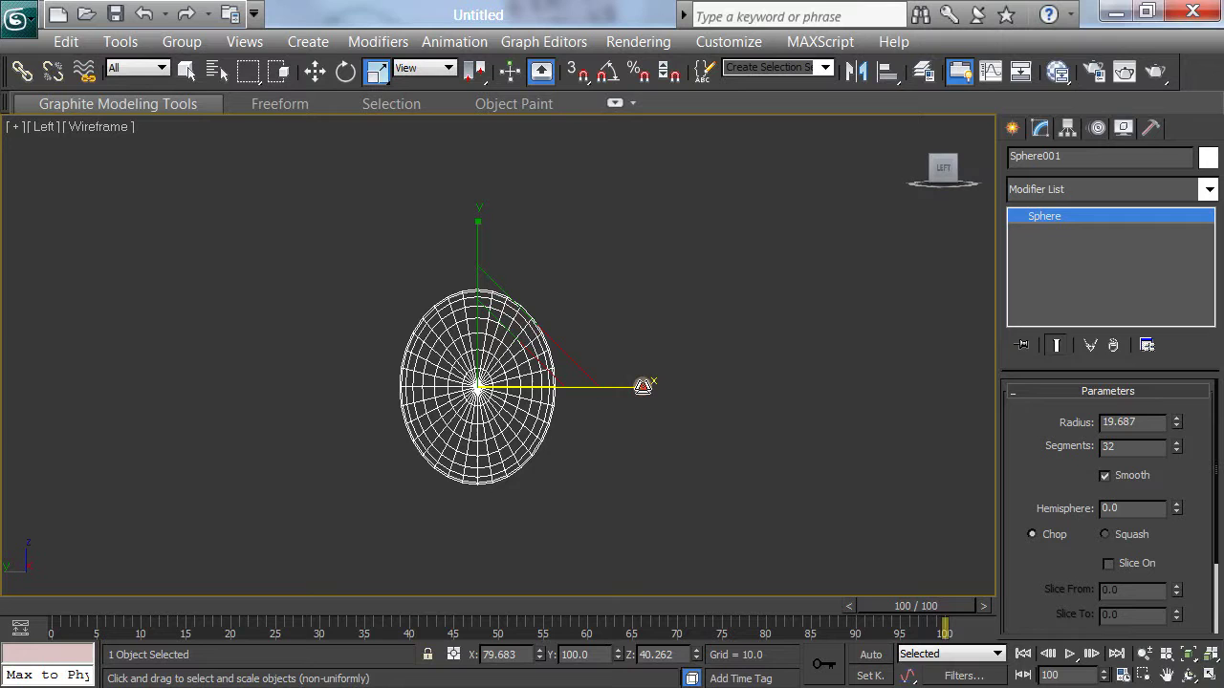
pyautogui.moveTo(641, 385); pyautogui.dragTo(637, 387)
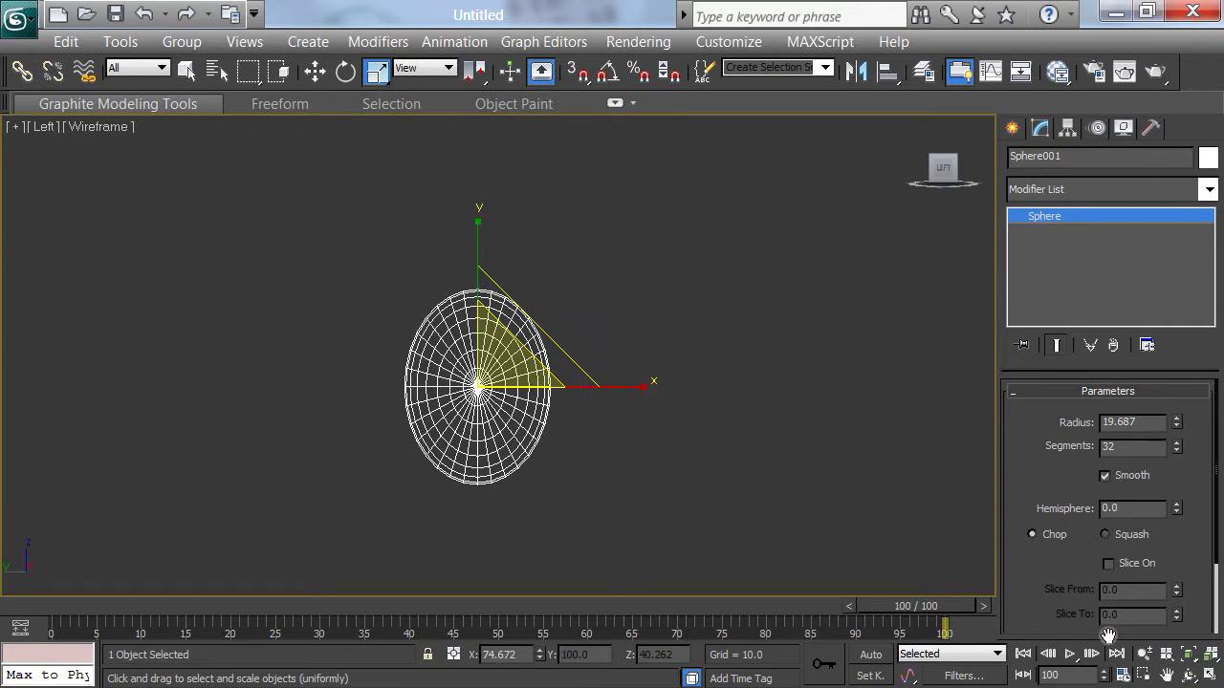
pyautogui.click(1208, 675)
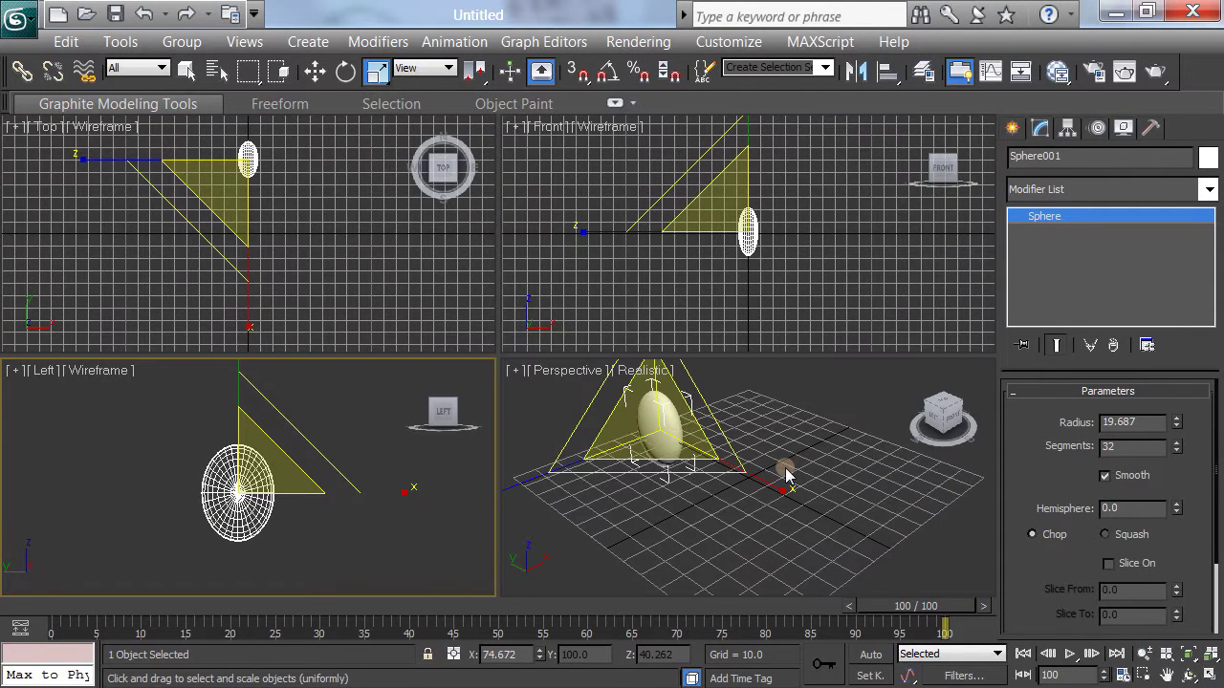
pyautogui.keyDown('alt'); pyautogui.moveTo(784, 475); pyautogui.dragTo(803, 453, button='middle'); pyautogui.keyUp('alt')
# Zoom and orbit in on the white oval, with the Perspective view maximized.
pyautogui.click(186, 70)
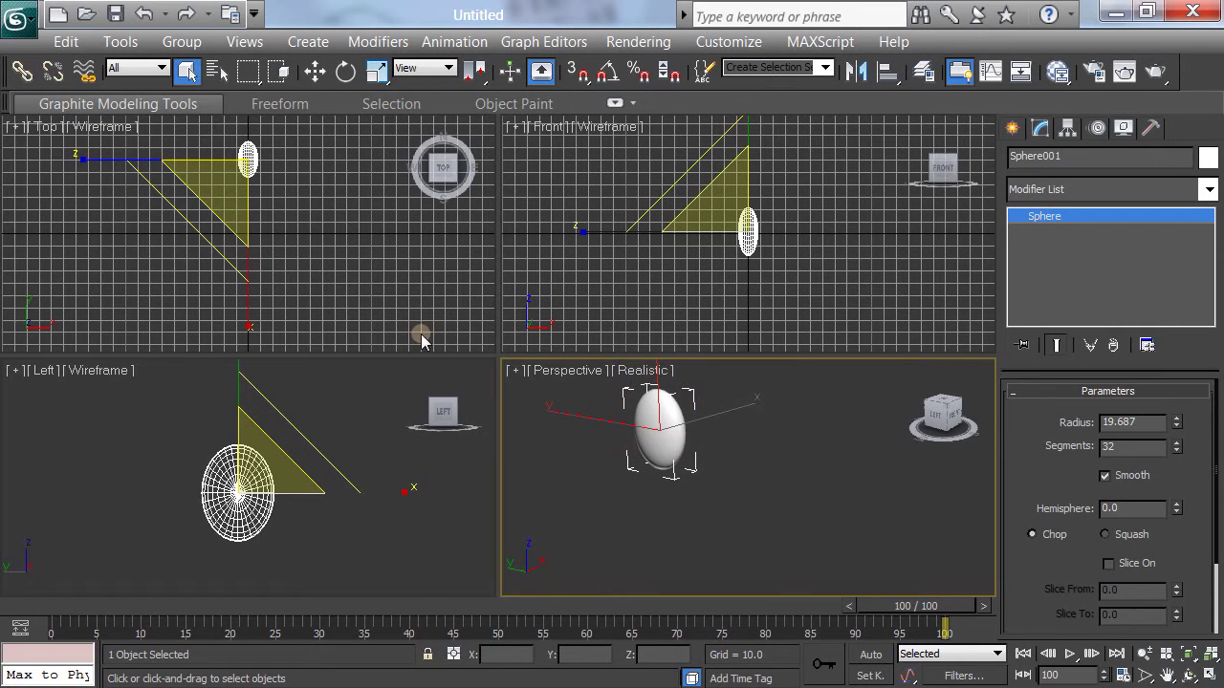
pyautogui.keyDown('ctrl'); pyautogui.keyDown('alt'); pyautogui.moveTo(760, 495); pyautogui.dragTo(873, 555, button='middle'); pyautogui.keyUp('alt'); pyautogui.keyUp('ctrl')
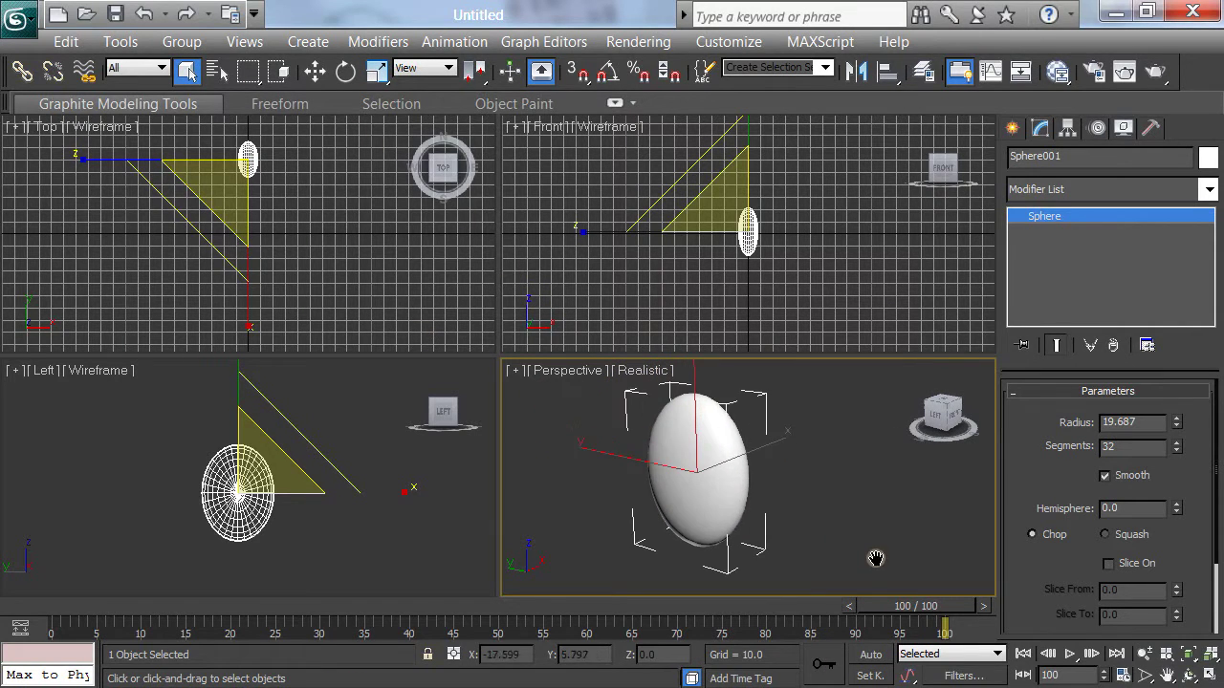
pyautogui.keyDown('alt'); pyautogui.moveTo(847, 514); pyautogui.dragTo(828, 490, button='middle'); pyautogui.keyUp('alt')
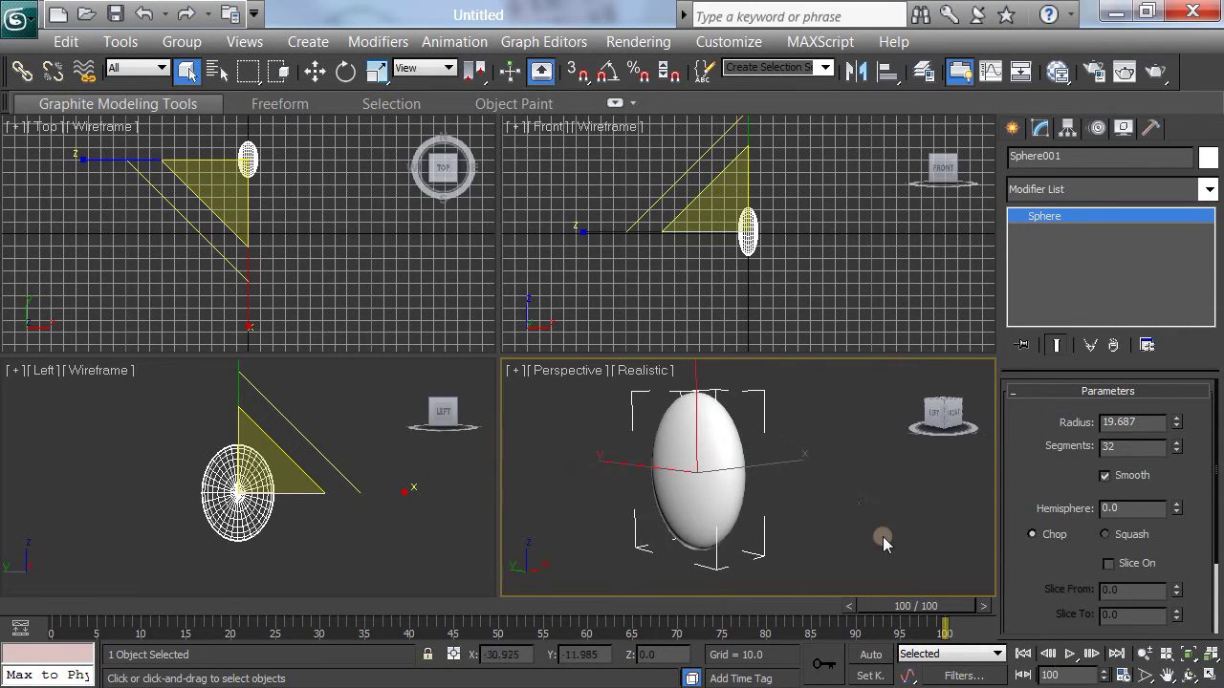
pyautogui.click(1210, 654)
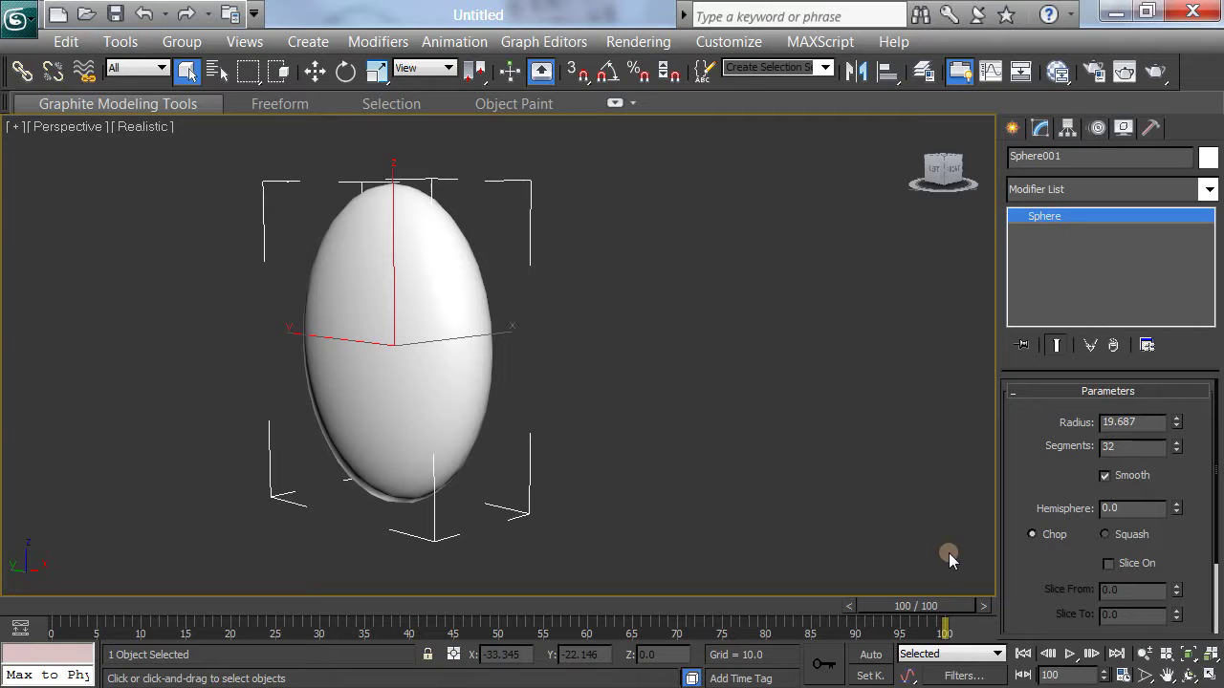
pyautogui.moveTo(794, 417)
pyautogui.keyDown('alt'); pyautogui.mouseDown(button='middle')
pyautogui.moveTo(808, 420)
pyautogui.moveTo(795, 423)
pyautogui.mouseUp(button='middle'); pyautogui.keyUp('alt')
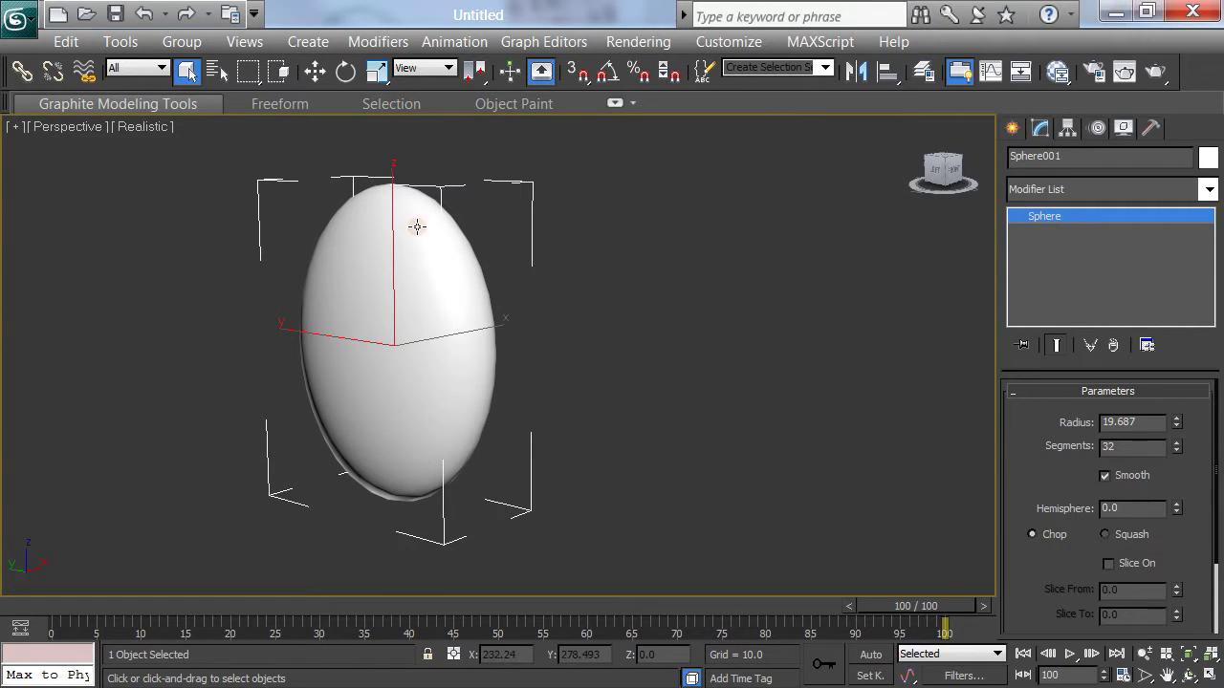
# Shift-clone the oval slightly along X as a copy named 'Pupil'.
pyautogui.click(314, 70)
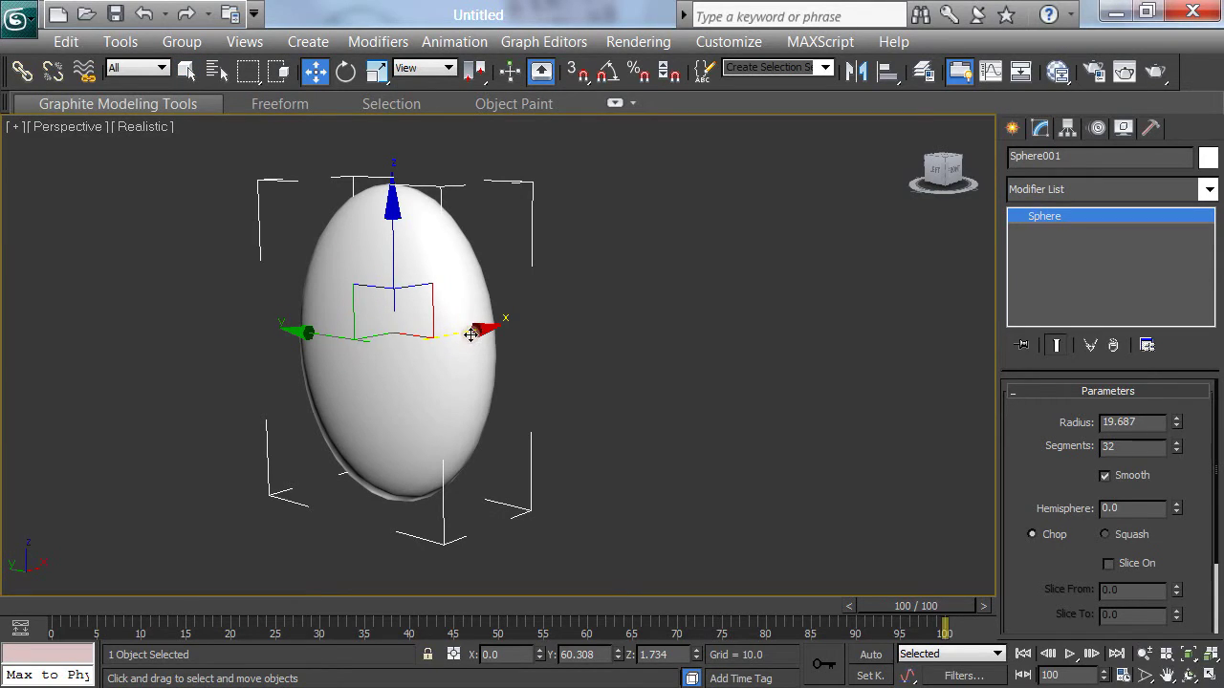
pyautogui.moveTo(472, 334)
pyautogui.keyDown('shift'); pyautogui.mouseDown()
pyautogui.moveTo(456, 335)
pyautogui.moveTo(476, 372)
pyautogui.mouseUp(); pyautogui.keyUp('shift')
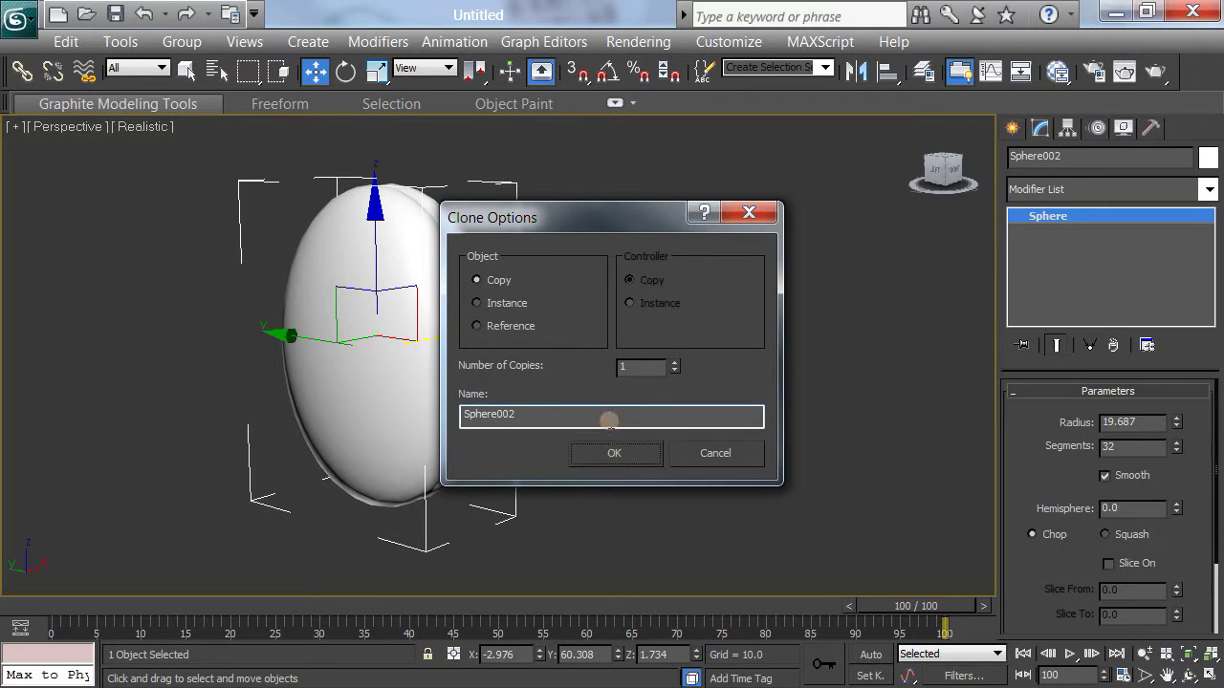
pyautogui.write('Pup')
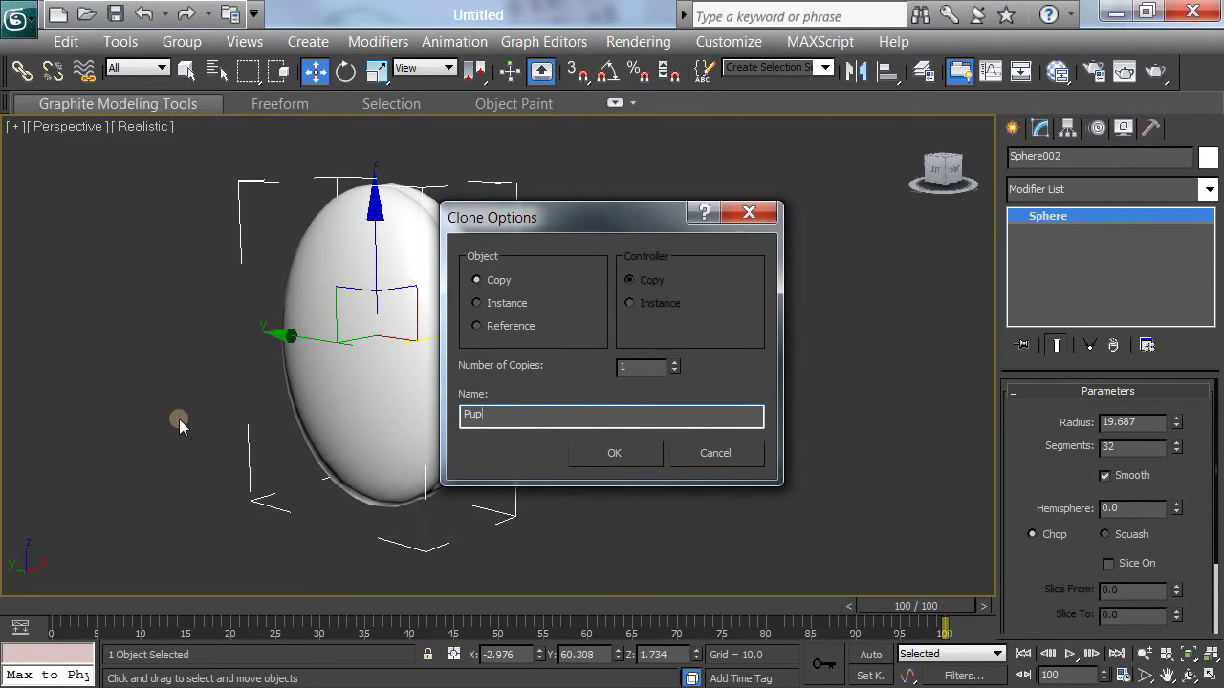
pyautogui.write('il')
pyautogui.press('Return')
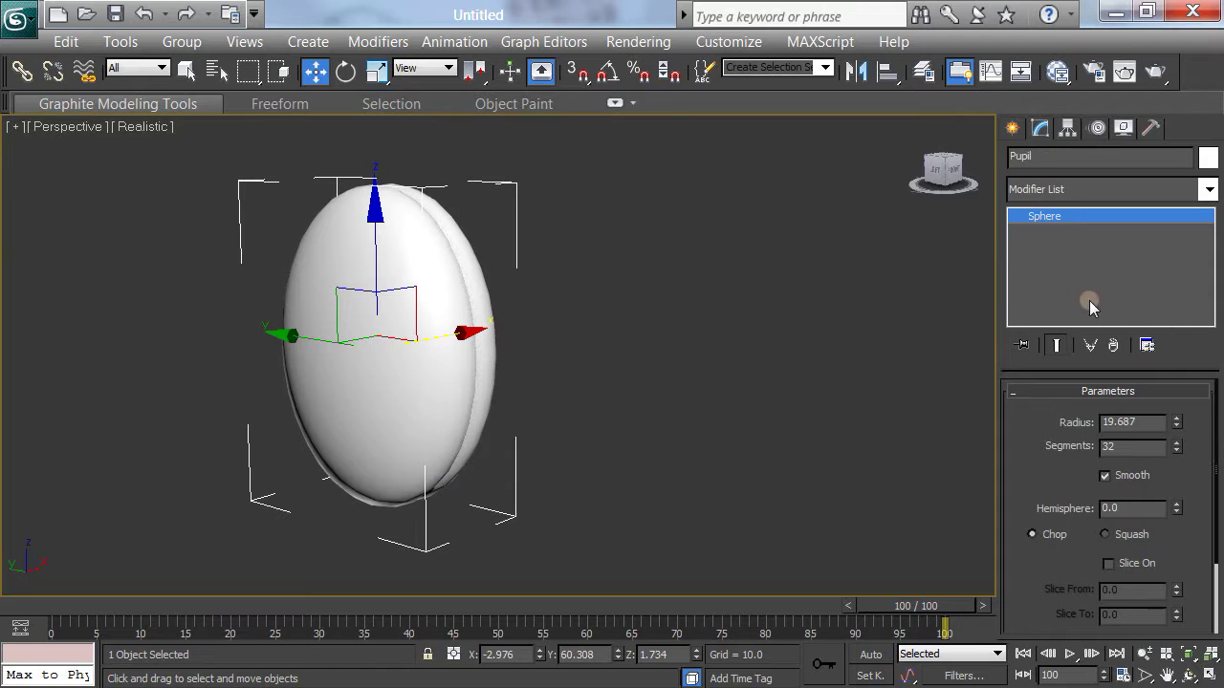
# Make the Pupil black and scale it down uniformly to 70%.
pyautogui.click(1207, 158)
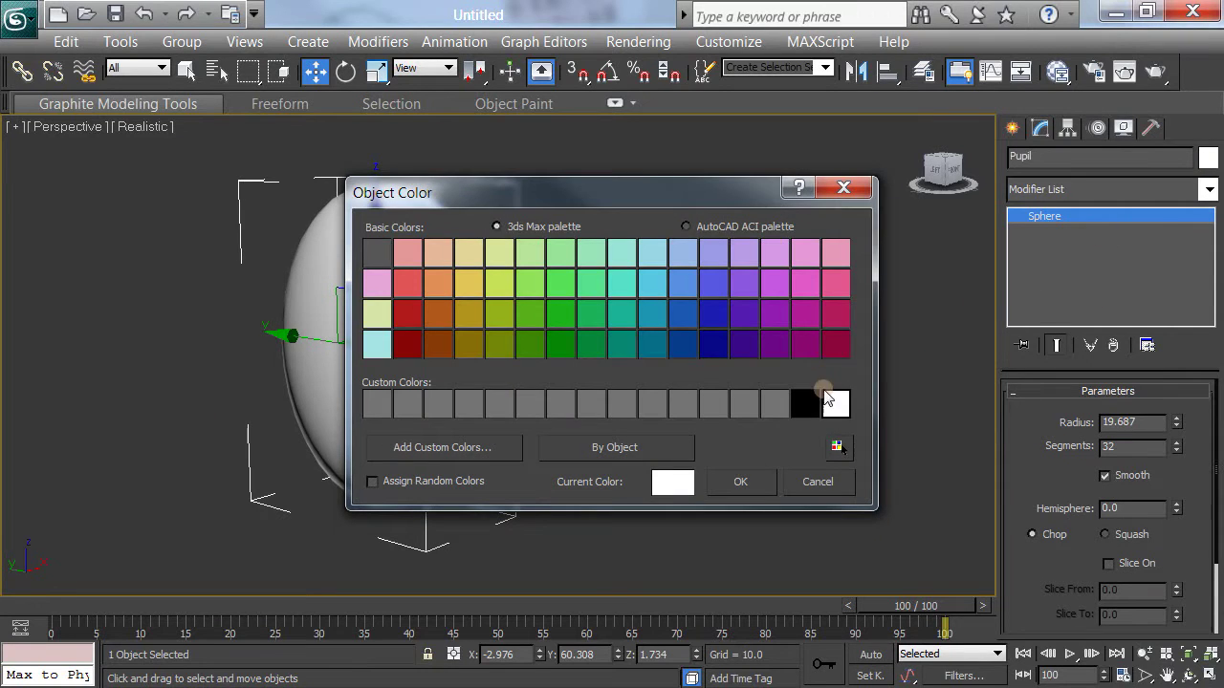
pyautogui.click(804, 404)
pyautogui.click(754, 479)
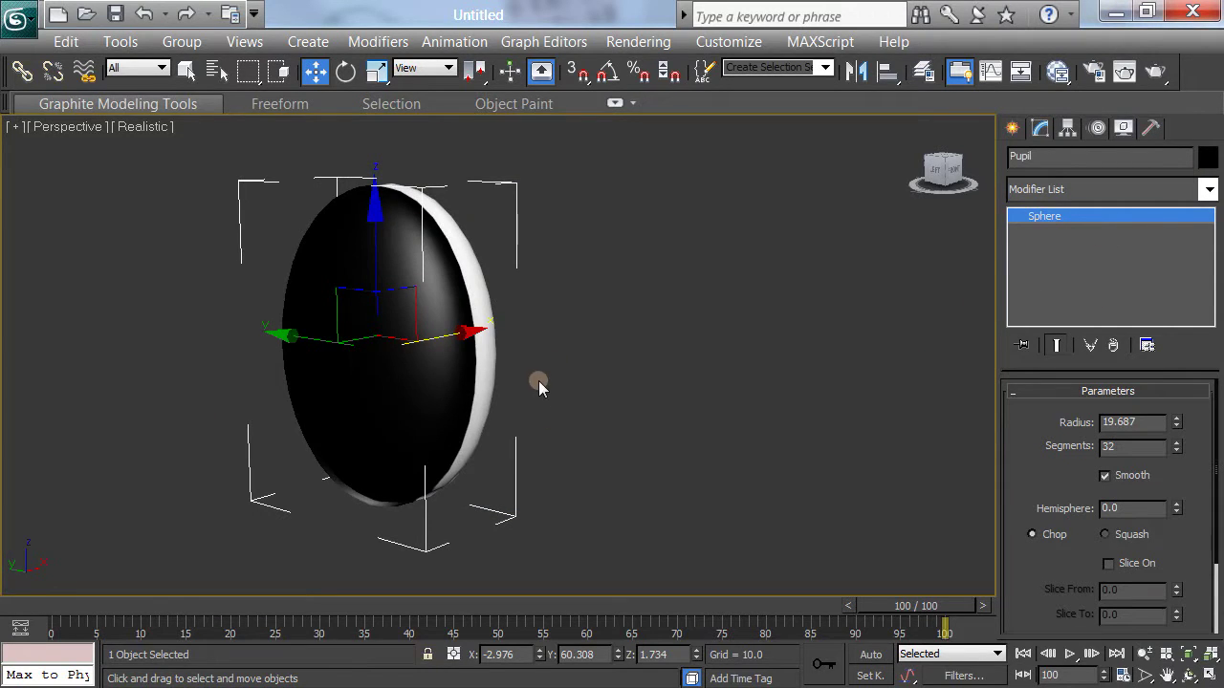
pyautogui.click(377, 71)
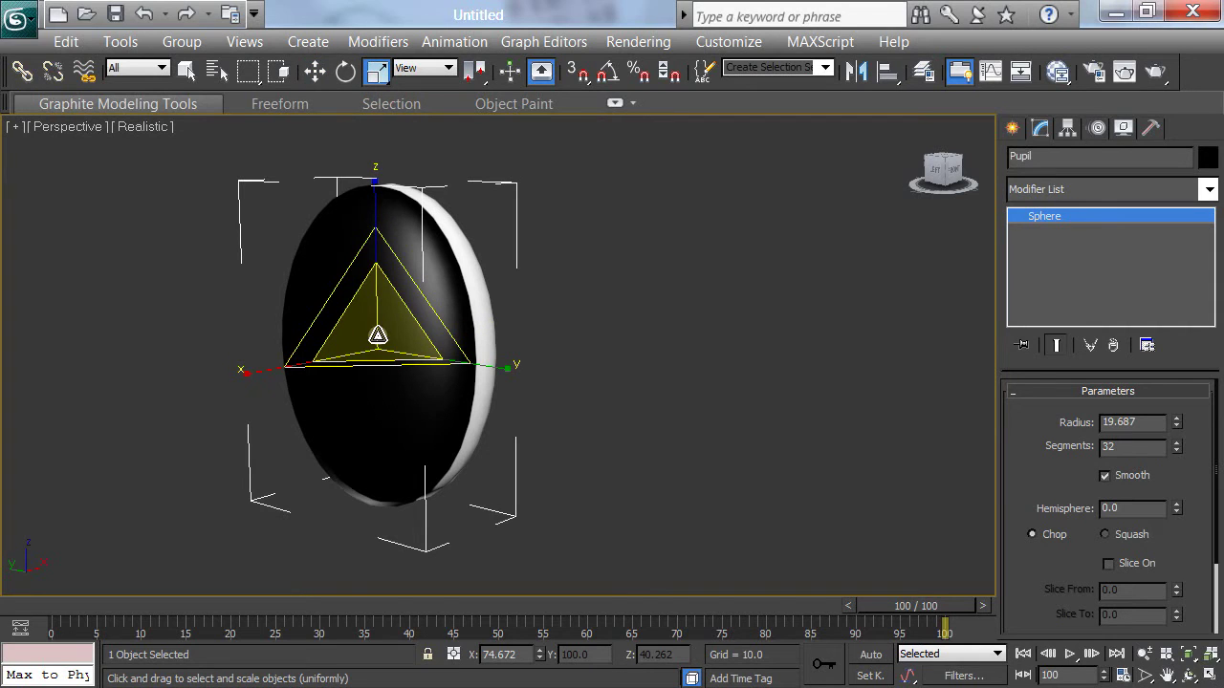
pyautogui.moveTo(380, 344); pyautogui.dragTo(362, 387)
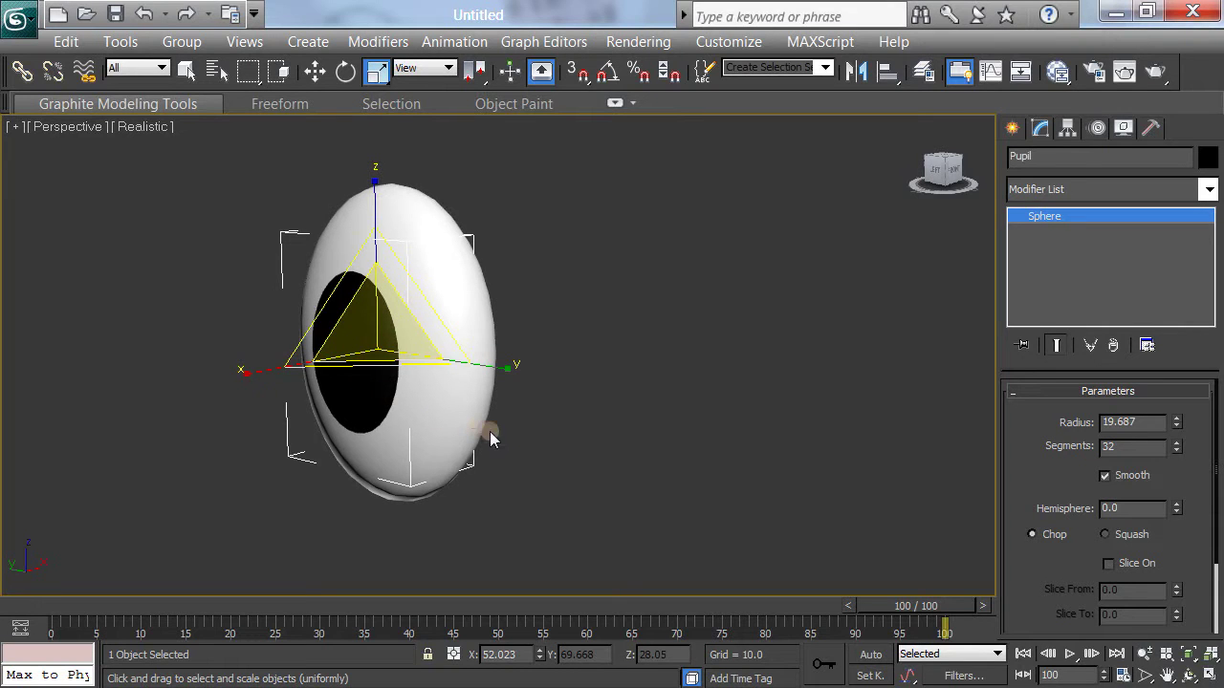
# Orbit the Perspective view until the black pupil faces the camera.
pyautogui.keyDown('alt'); pyautogui.moveTo(546, 423); pyautogui.dragTo(475, 424, button='middle'); pyautogui.keyUp('alt')
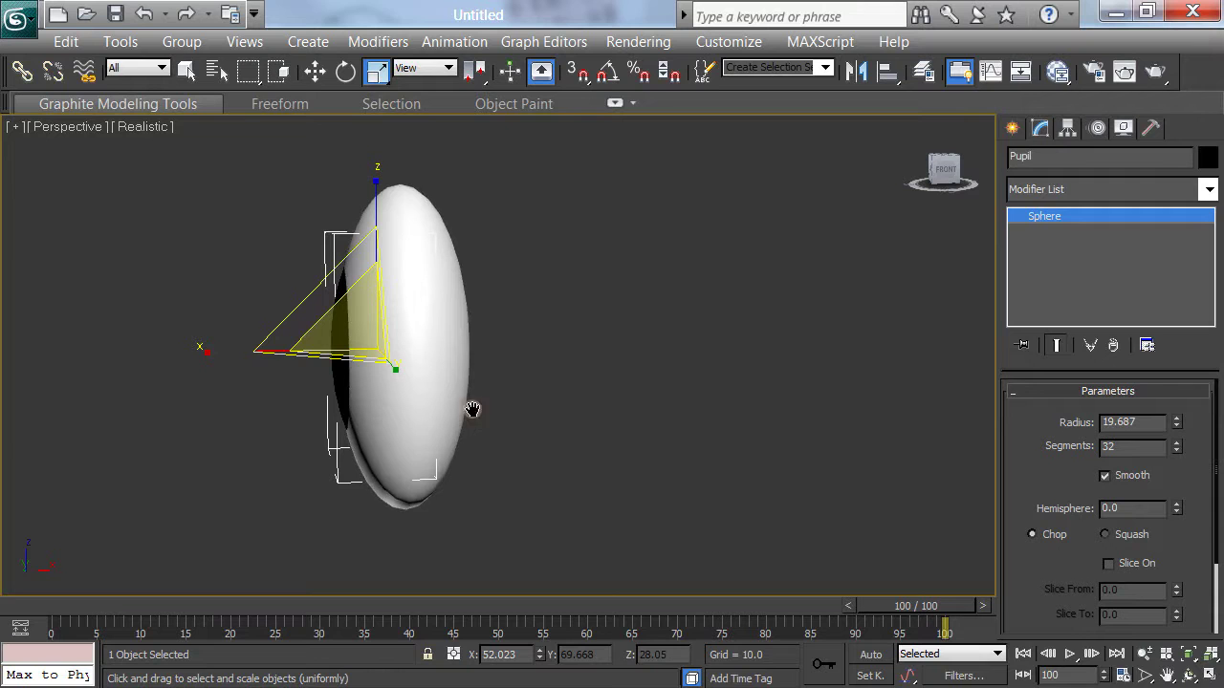
pyautogui.click(316, 71)
pyautogui.scroll(4, 596, 397)
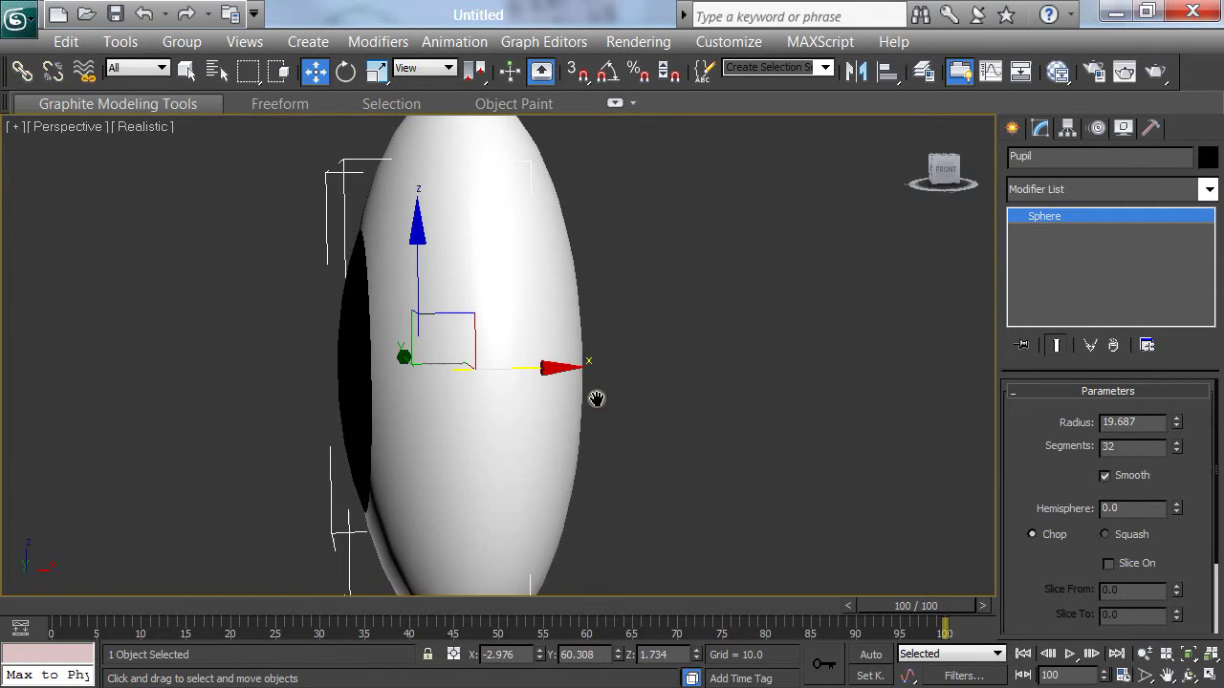
pyautogui.keyDown('alt'); pyautogui.moveTo(595, 398); pyautogui.dragTo(730, 354, button='middle'); pyautogui.keyUp('alt')
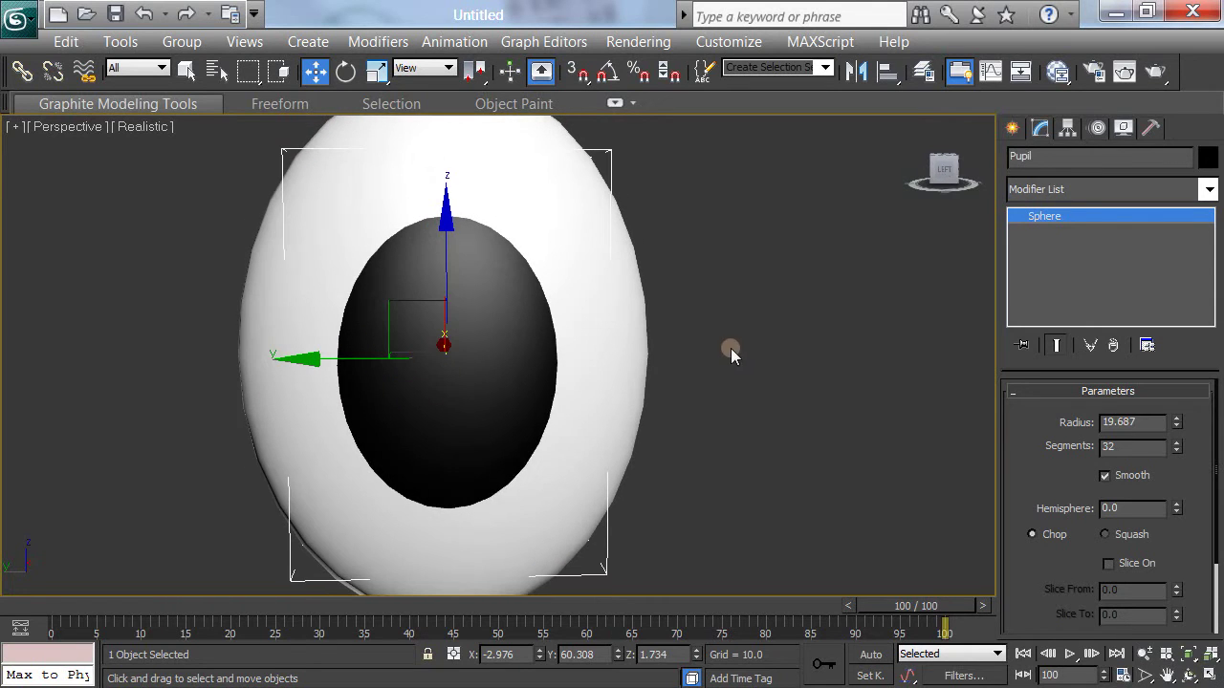
# Add a MeshSmooth modifier to the white eyeball Sphere001.
pyautogui.click(630, 309)
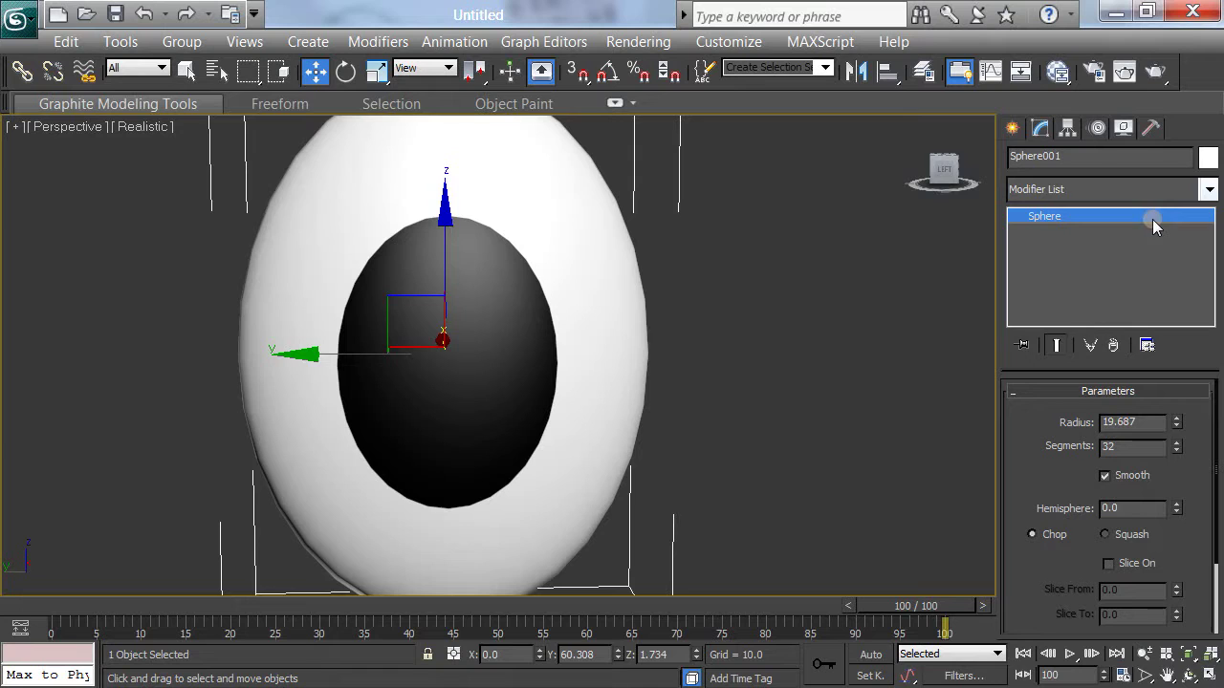
pyautogui.click(1208, 191)
pyautogui.moveTo(1207, 191); pyautogui.dragTo(1218, 327)
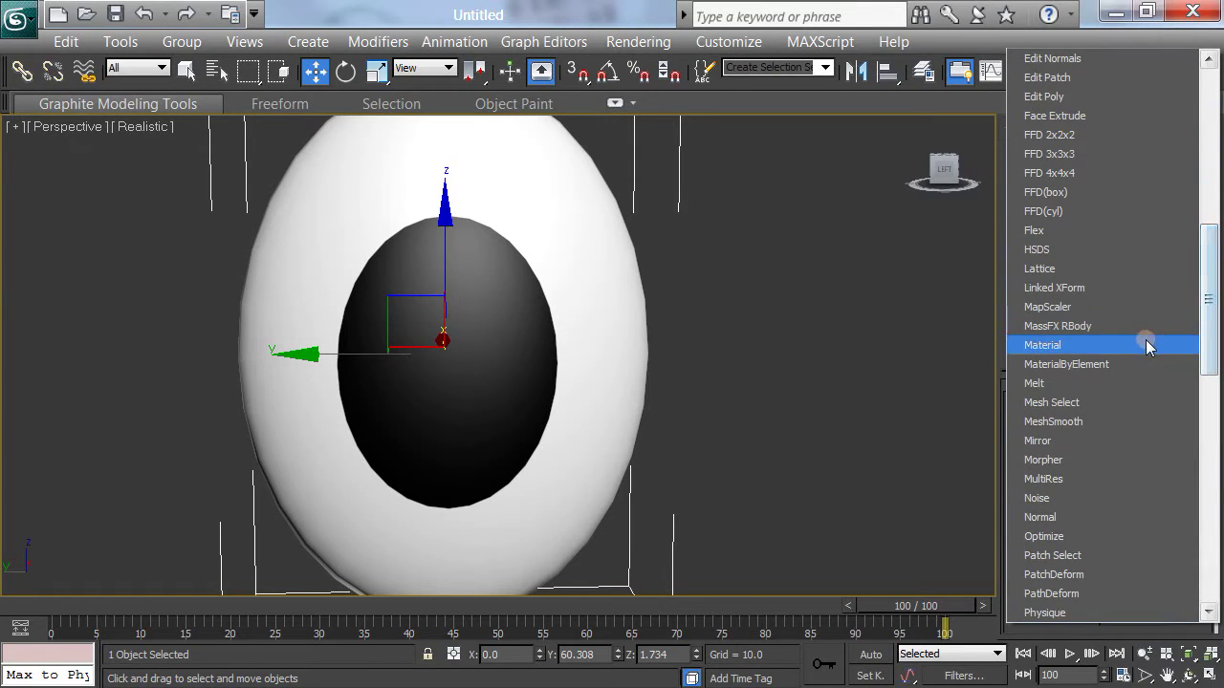
pyautogui.click(1096, 422)
# Add MeshSmooth to the Pupil and render the eye.
pyautogui.click(510, 370)
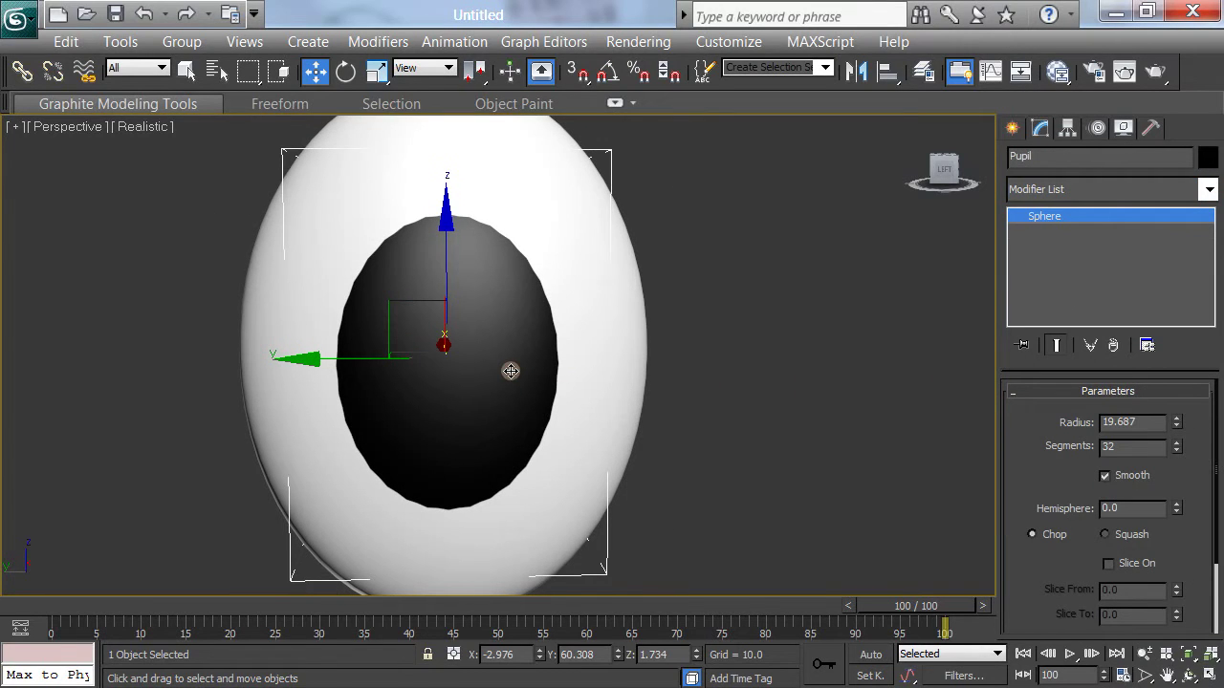
pyautogui.click(1210, 189)
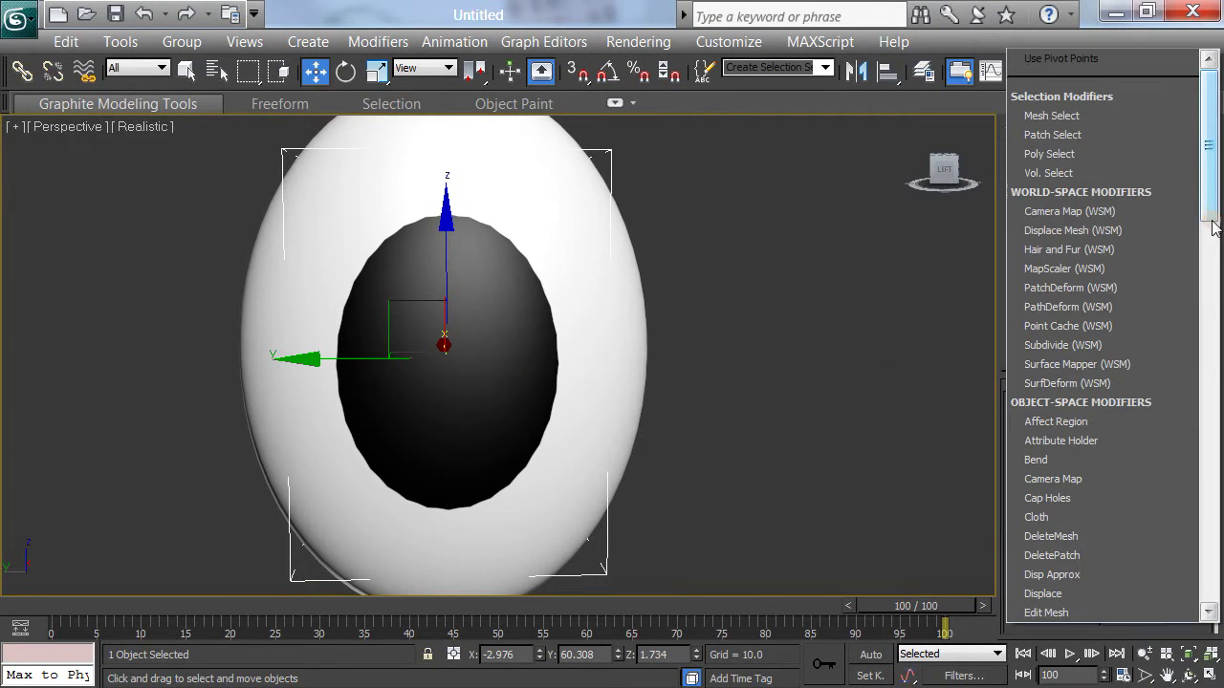
pyautogui.moveTo(1210, 218); pyautogui.dragTo(1202, 396)
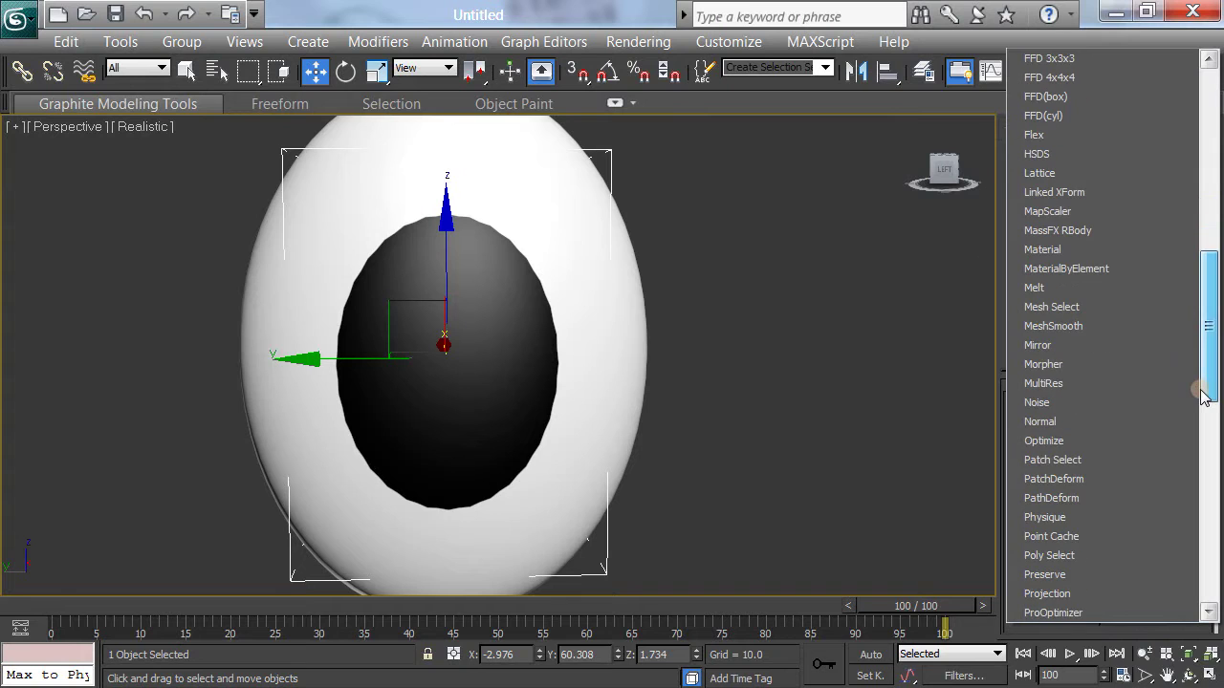
pyautogui.click(1124, 332)
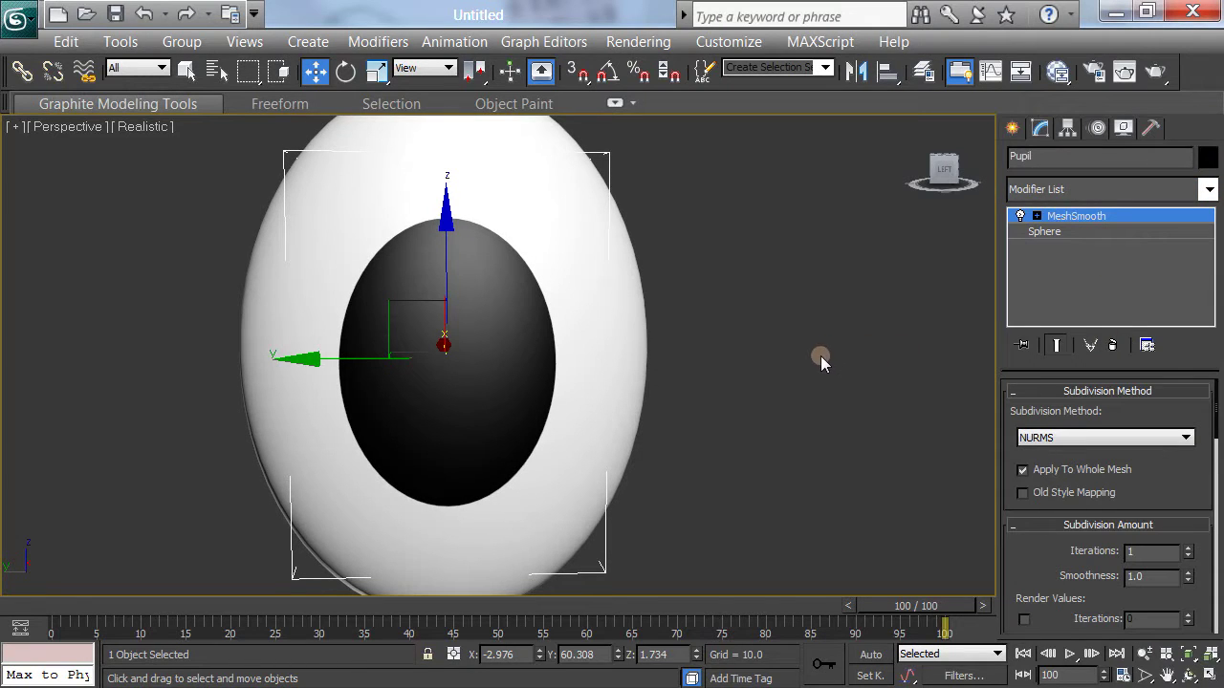
pyautogui.hotkey('shift', 'q')
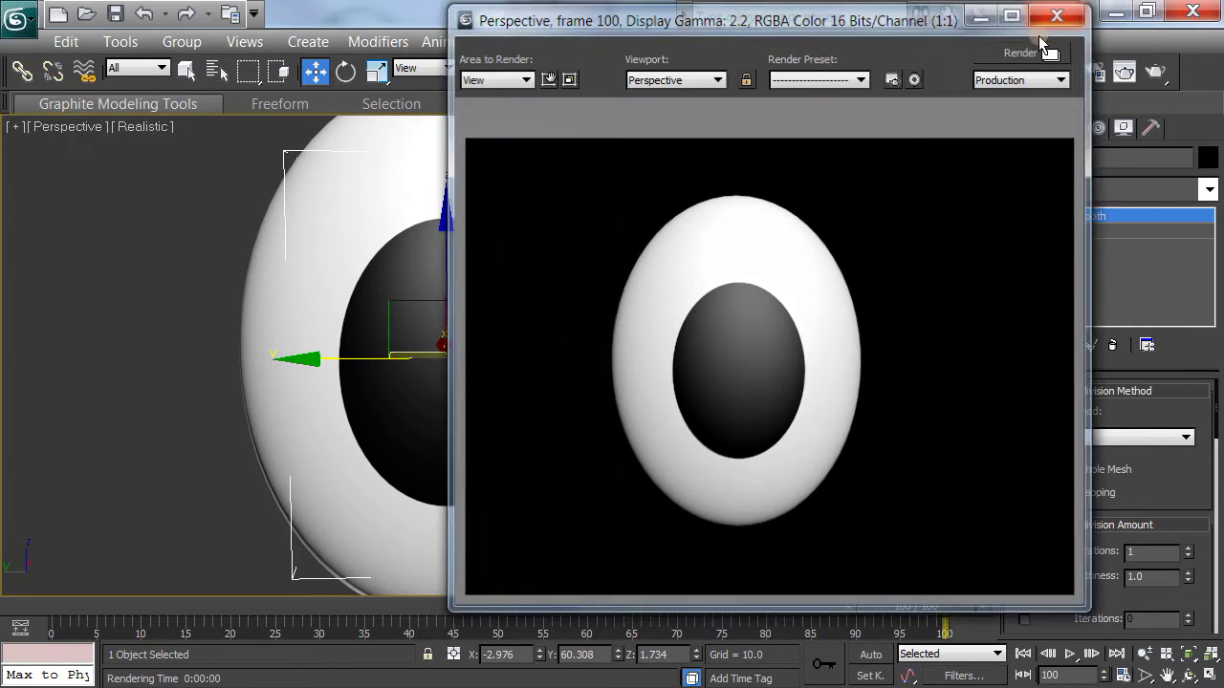
# Close the render and orbit until the pupil faces the viewer.
pyautogui.click(1059, 13)
pyautogui.keyDown('alt'); pyautogui.moveTo(677, 340); pyautogui.dragTo(716, 379, button='middle'); pyautogui.keyUp('alt')
pyautogui.keyDown('alt'); pyautogui.moveTo(529, 356); pyautogui.dragTo(411, 428, button='middle'); pyautogui.keyUp('alt')
pyautogui.keyDown('alt'); pyautogui.moveTo(476, 372); pyautogui.dragTo(495, 328, button='middle'); pyautogui.keyUp('alt')
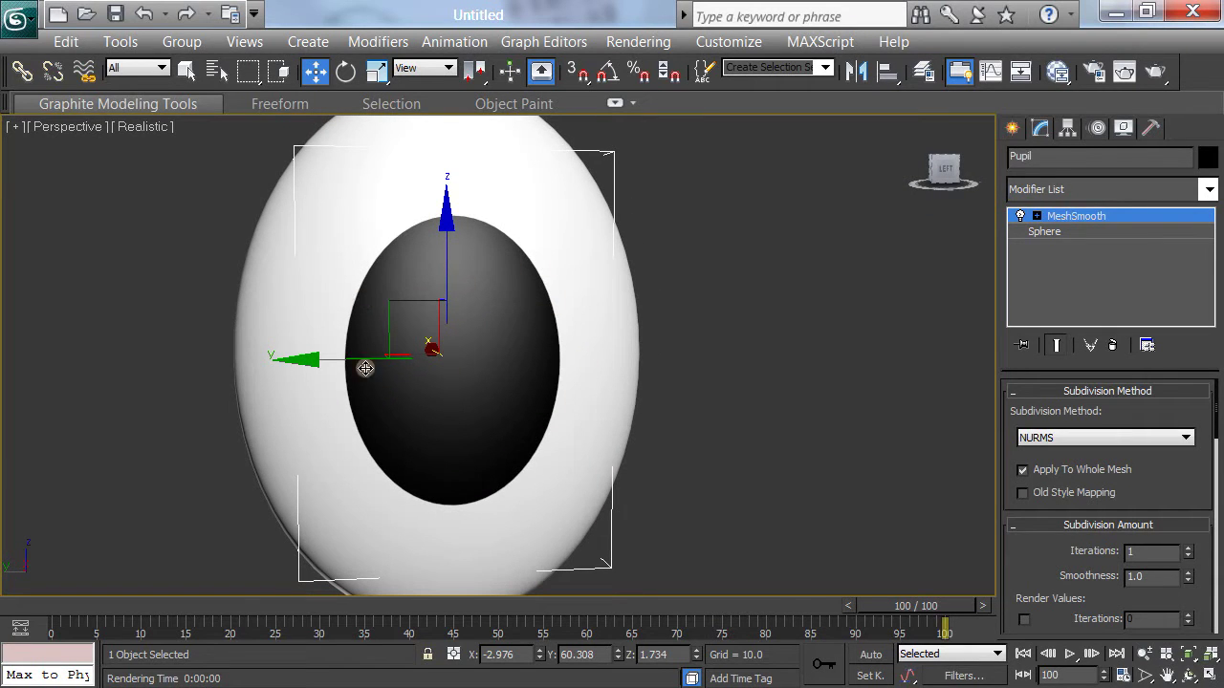
# Try sliding the pupil sideways, undo the move, and zoom out.
pyautogui.moveTo(311, 360); pyautogui.dragTo(344, 379)
pyautogui.hotkey('ctrl', 'z')
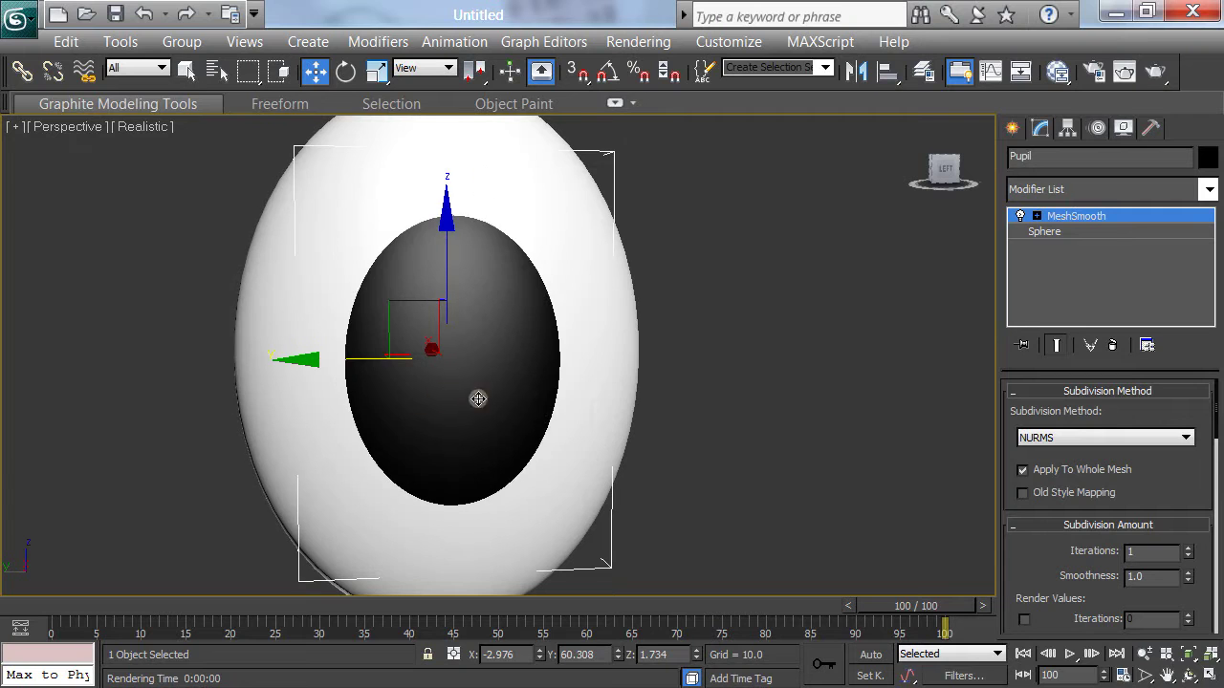
pyautogui.keyDown('alt'); pyautogui.moveTo(553, 395); pyautogui.dragTo(531, 421, button='middle'); pyautogui.keyUp('alt')
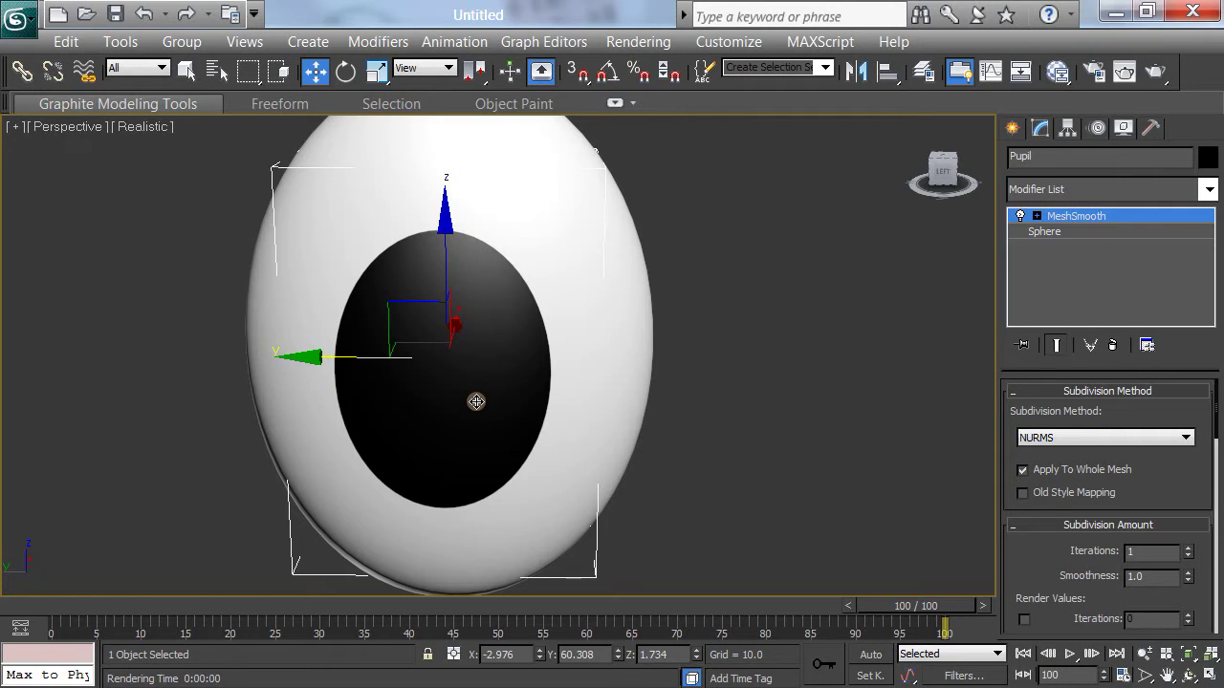
pyautogui.scroll(-4, 755, 411)
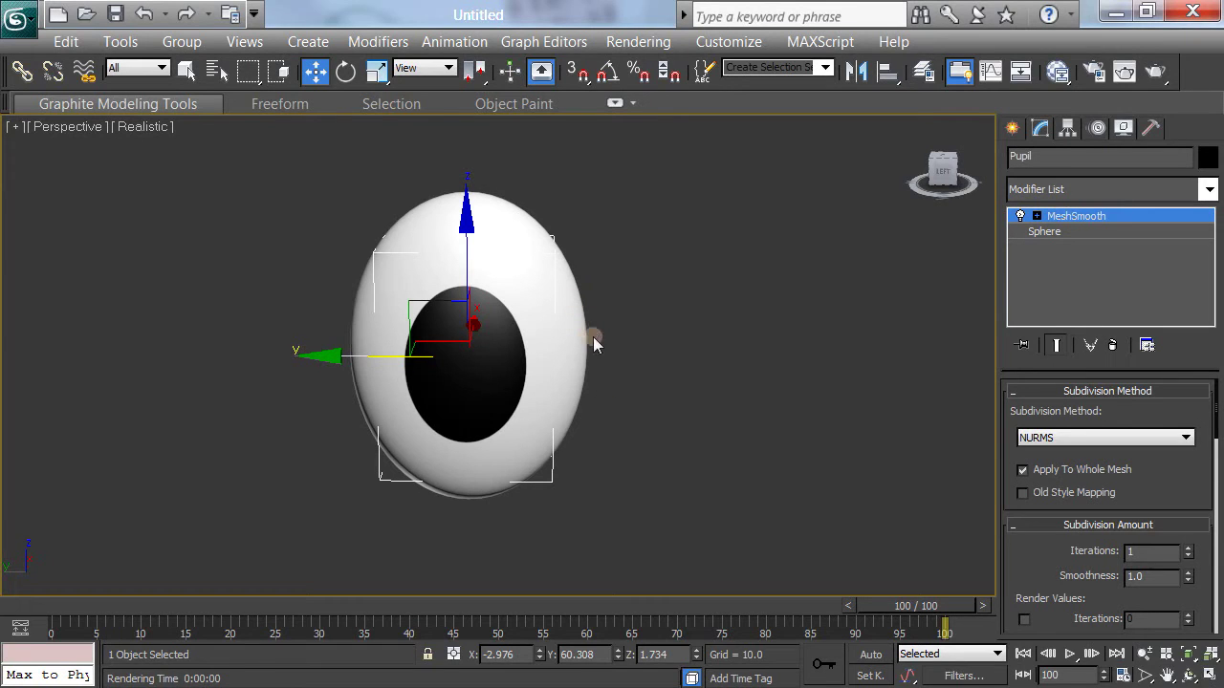
# Clone the eyeball and pupil into a second eye to the right, then deselect.
pyautogui.click(743, 223)
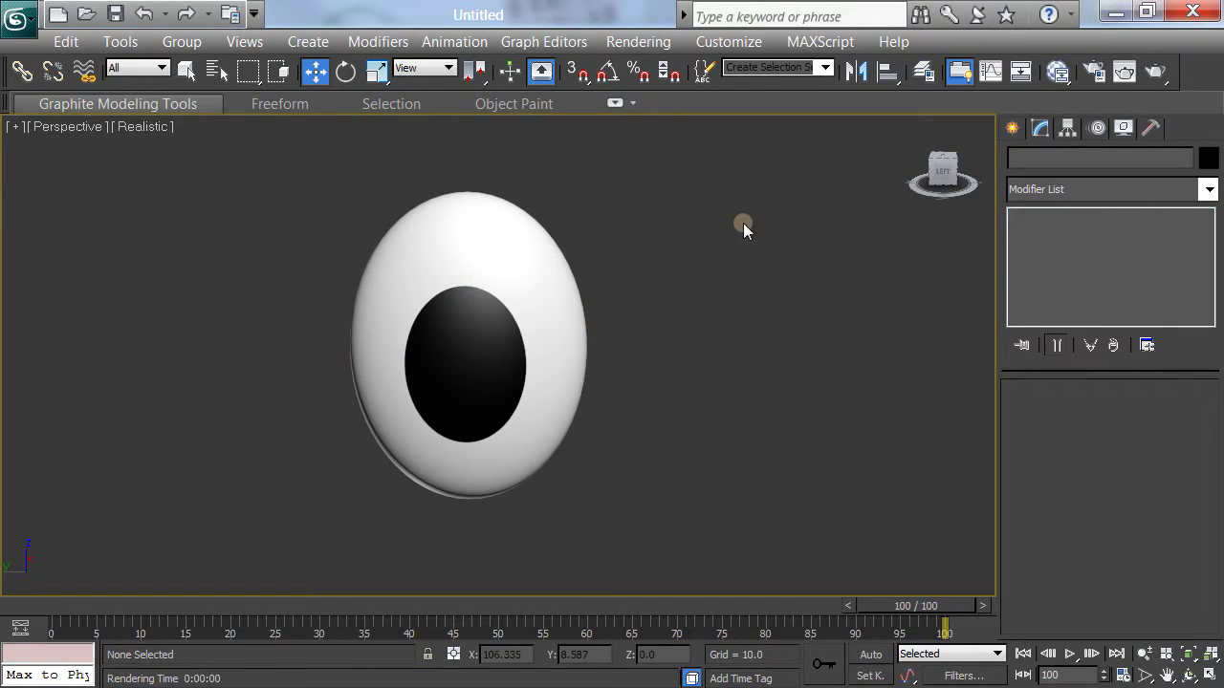
pyautogui.moveTo(348, 517); pyautogui.dragTo(307, 578)
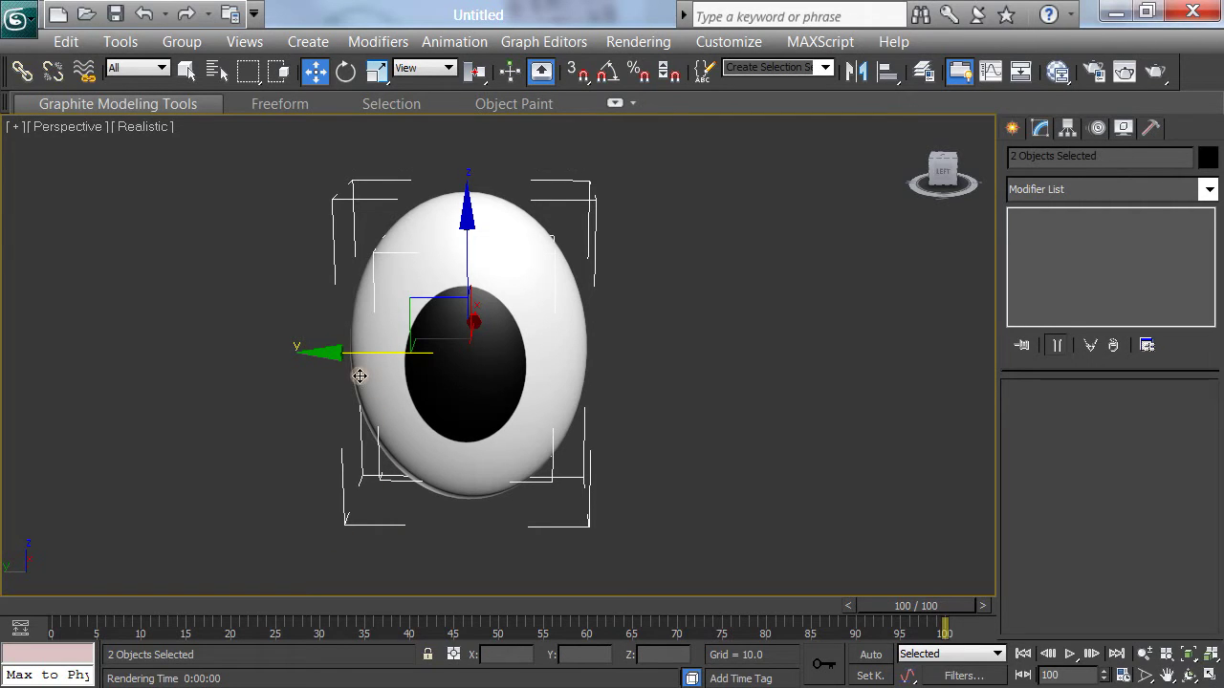
pyautogui.keyDown('shift'); pyautogui.moveTo(325, 356); pyautogui.dragTo(618, 441); pyautogui.keyUp('shift')
pyautogui.click(599, 467)
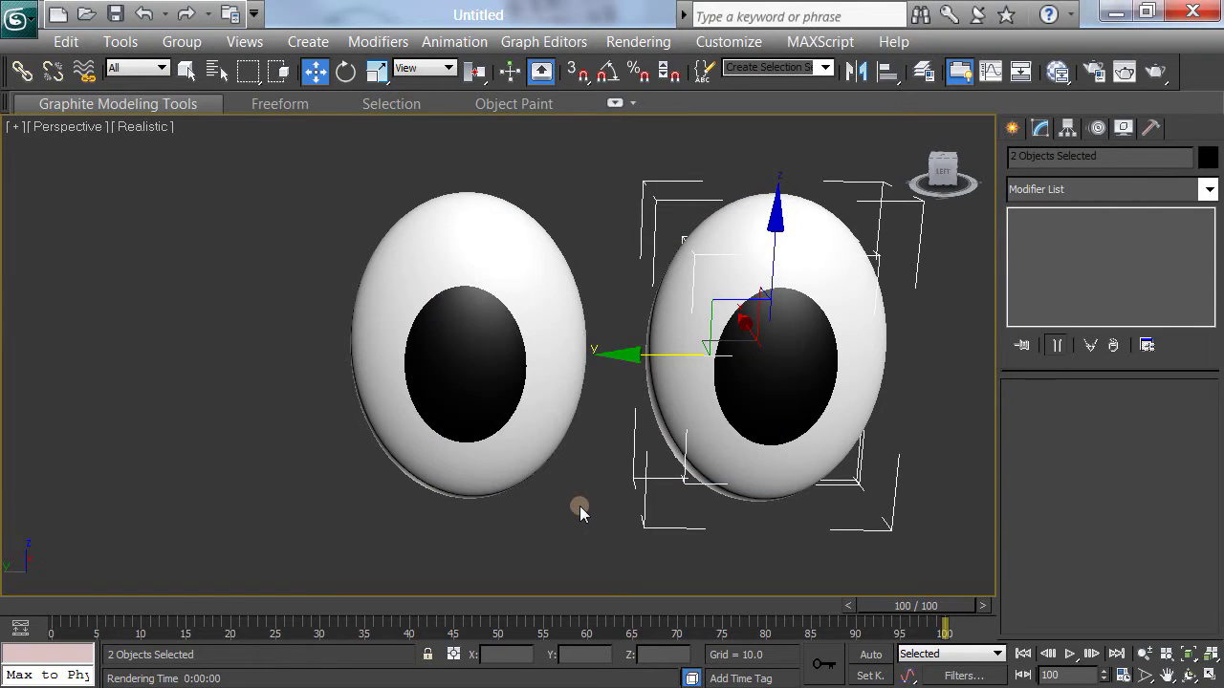
pyautogui.keyDown('alt'); pyautogui.moveTo(580, 488); pyautogui.dragTo(653, 528, button='middle'); pyautogui.keyUp('alt')
pyautogui.click(579, 512)
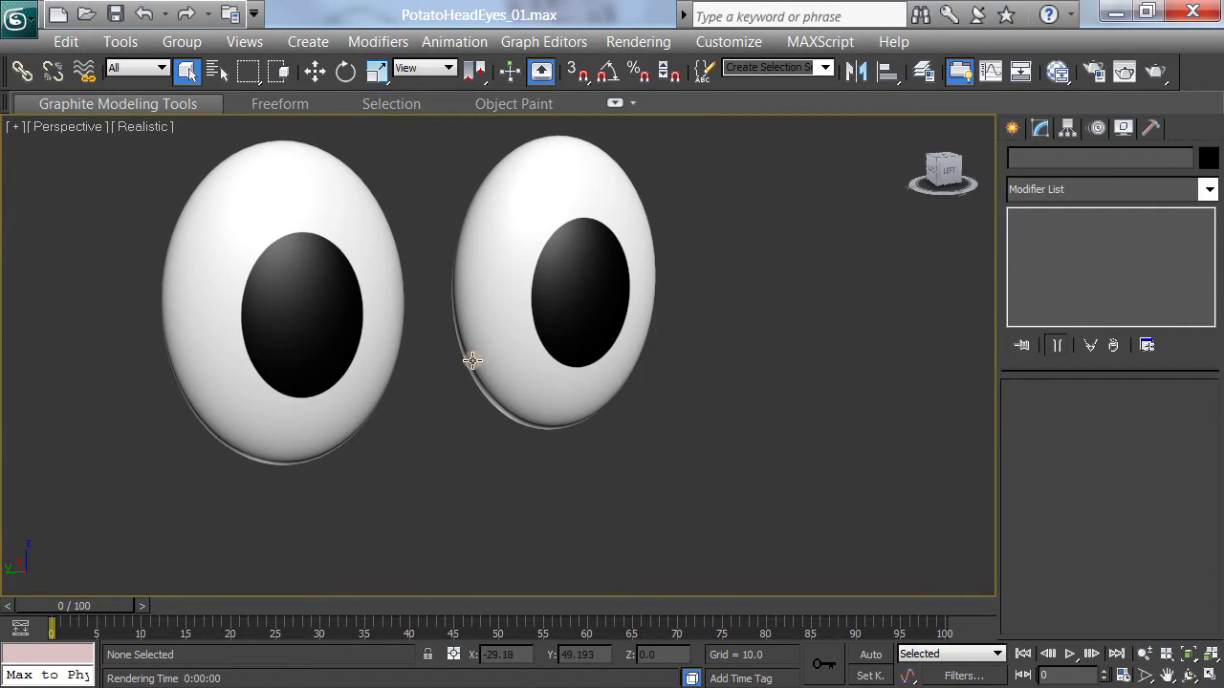
# Render both eyes, close the preview, and select the left eye's pupil.
pyautogui.hotkey('shift', 'q')
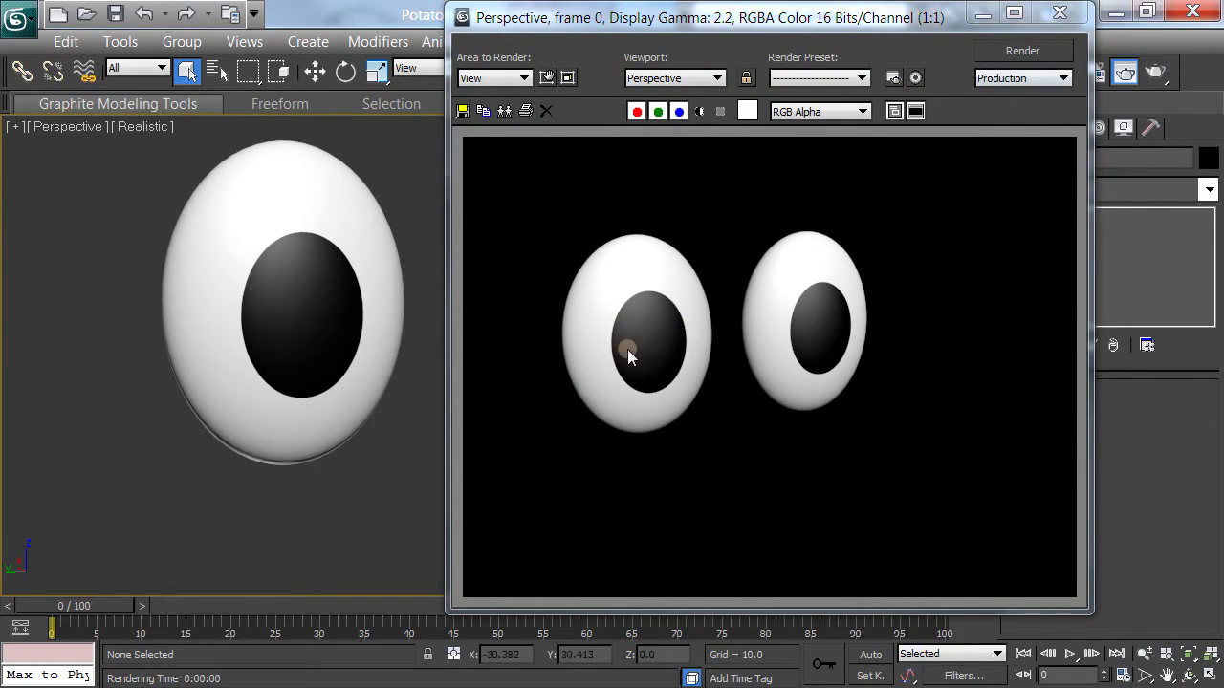
pyautogui.click(1057, 16)
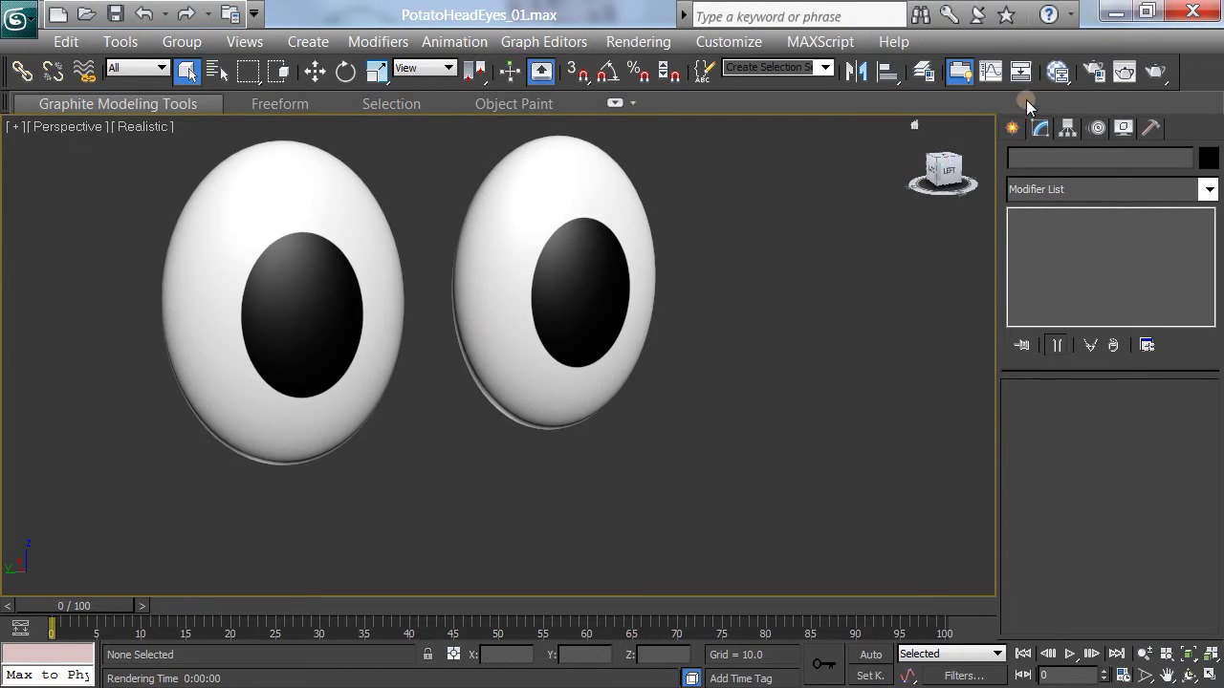
pyautogui.click(349, 303)
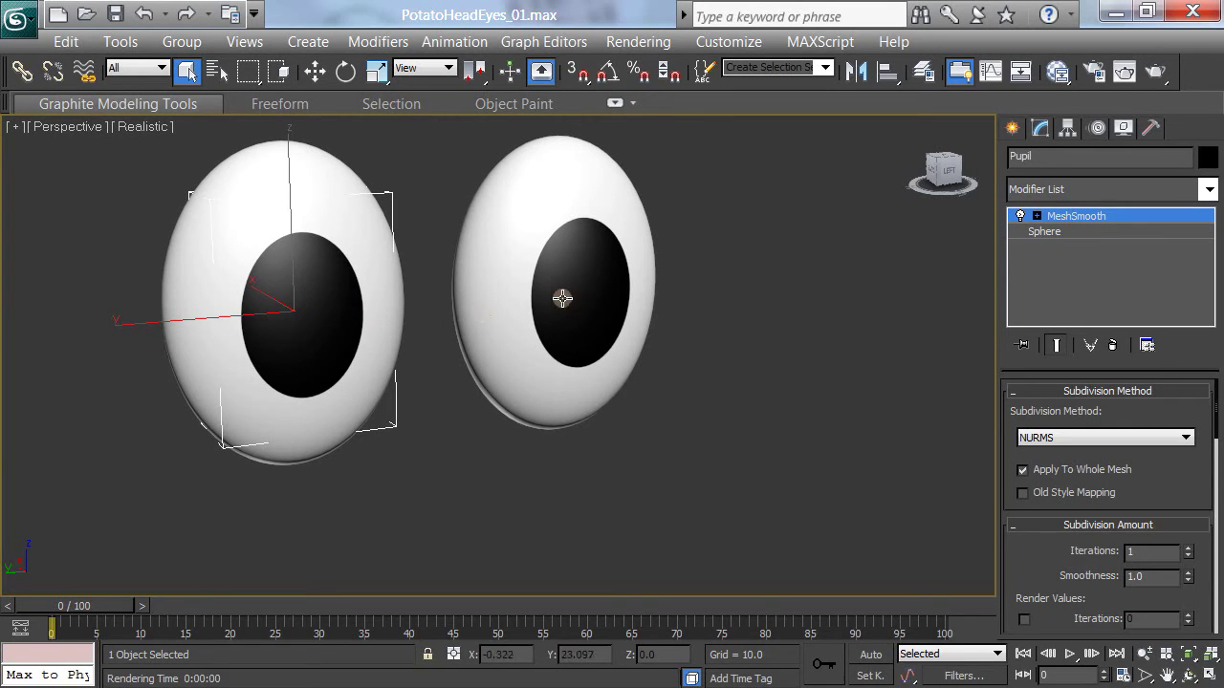
# Add a new Standard material, Material #2, and assign it to the selected left pupil.
pyautogui.click(1057, 72)
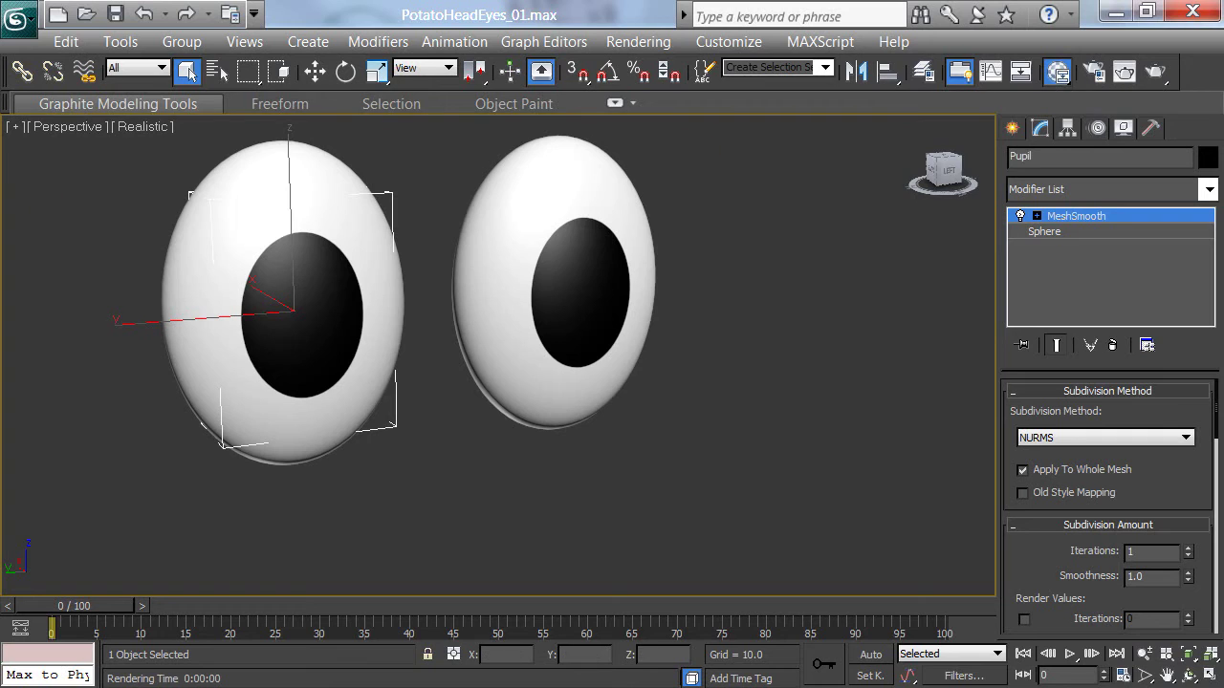
pyautogui.moveTo(859, 197); pyautogui.dragTo(913, 23)
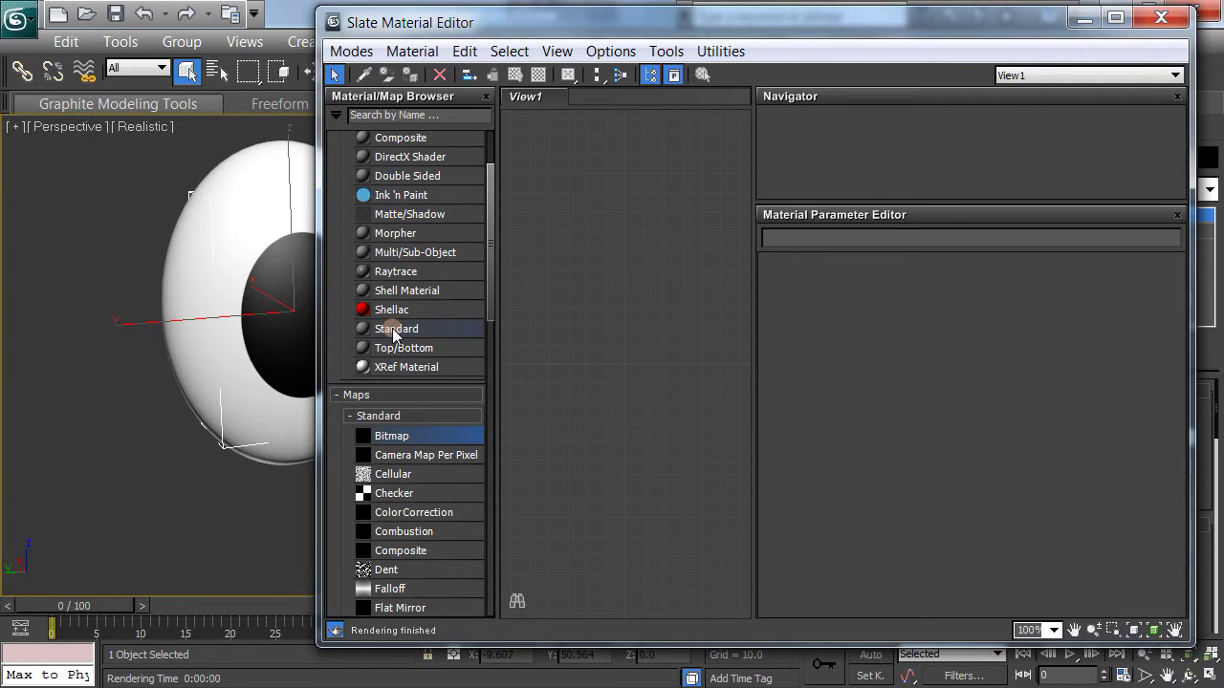
pyautogui.moveTo(394, 328); pyautogui.dragTo(645, 270)
pyautogui.rightClick(646, 270)
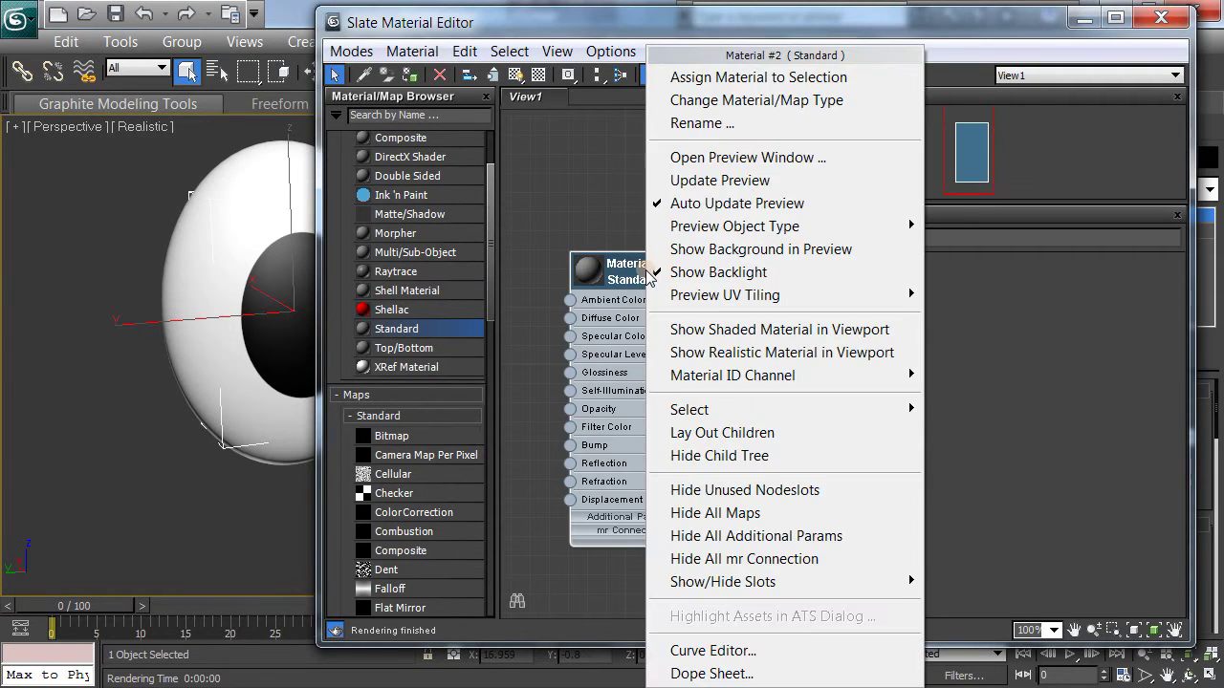
pyautogui.click(736, 77)
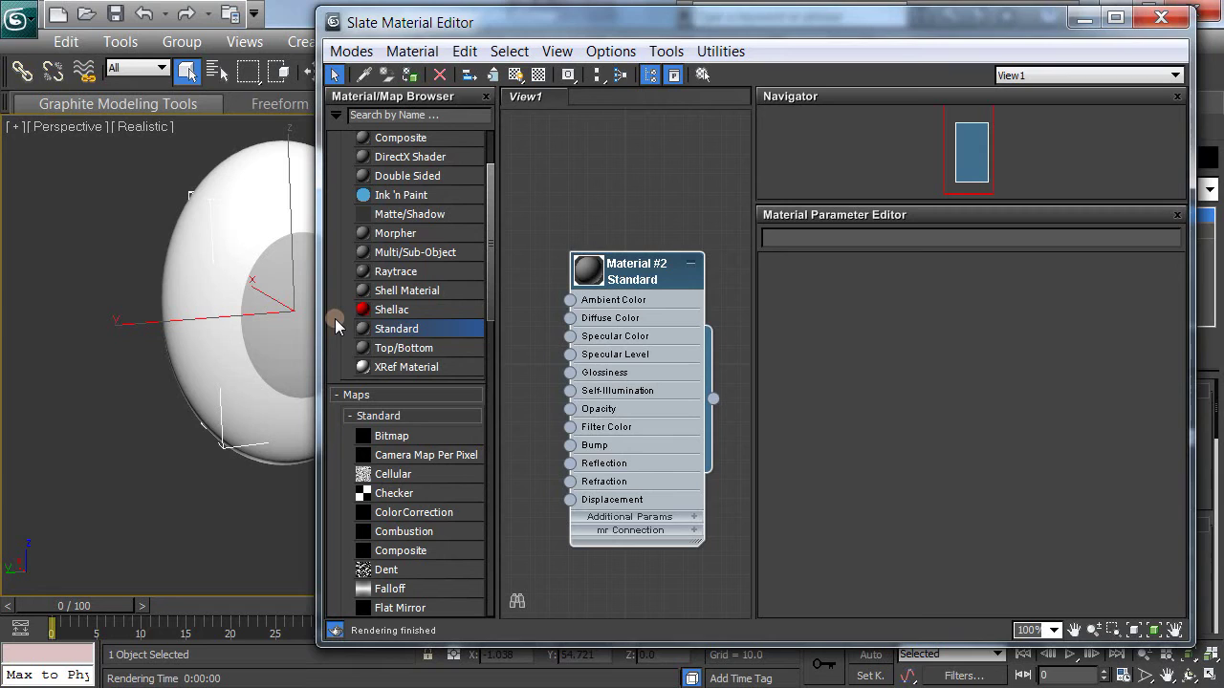
# Set Material #2's diffuse colour to black and render both eyes to compare.
pyautogui.doubleClick(656, 280)
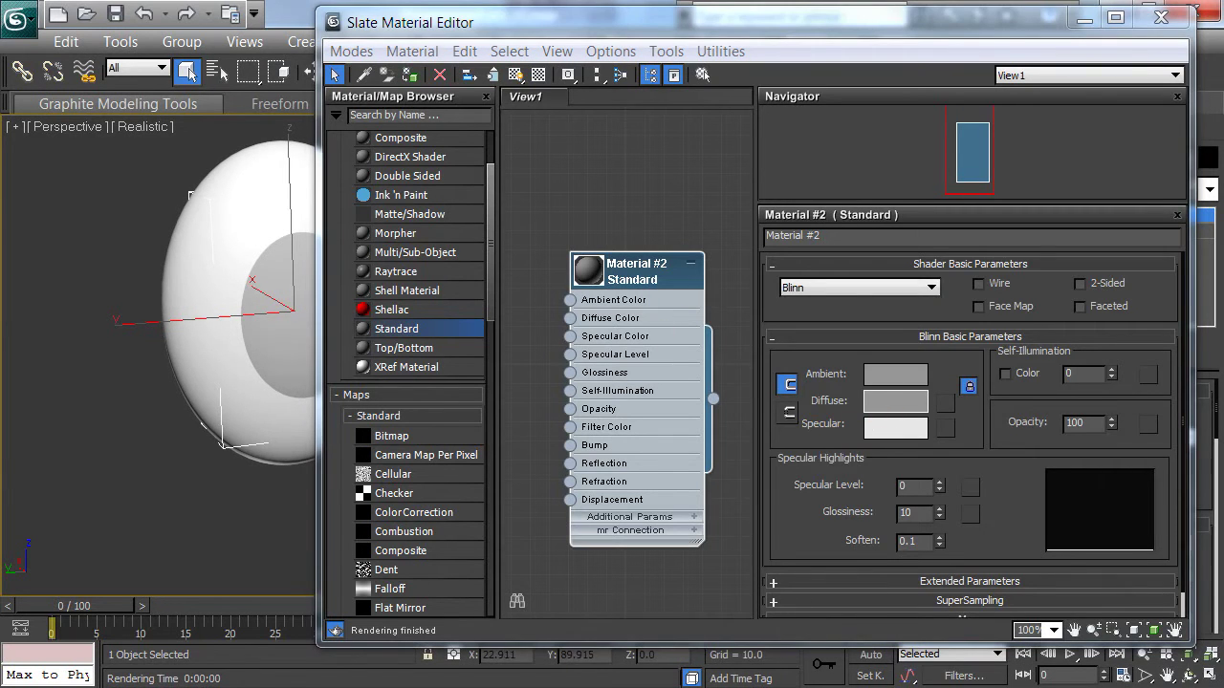
pyautogui.click(895, 401)
pyautogui.moveTo(465, 258); pyautogui.dragTo(1053, 169)
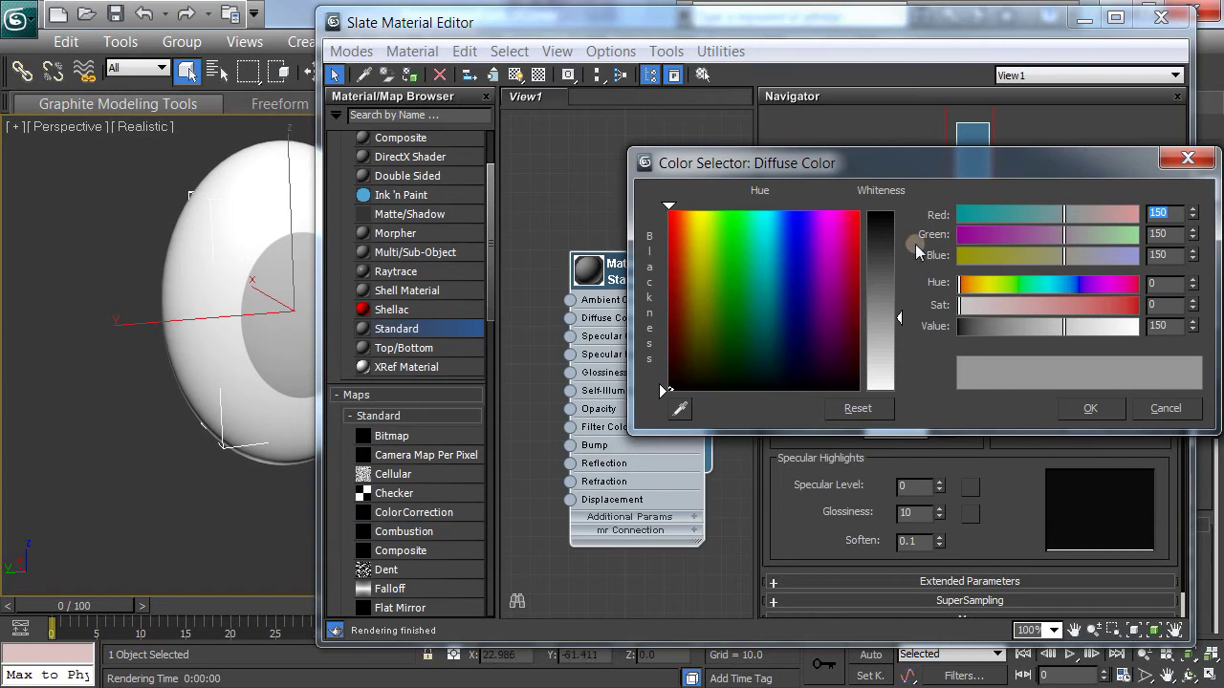
pyautogui.click(887, 226)
pyautogui.click(1073, 408)
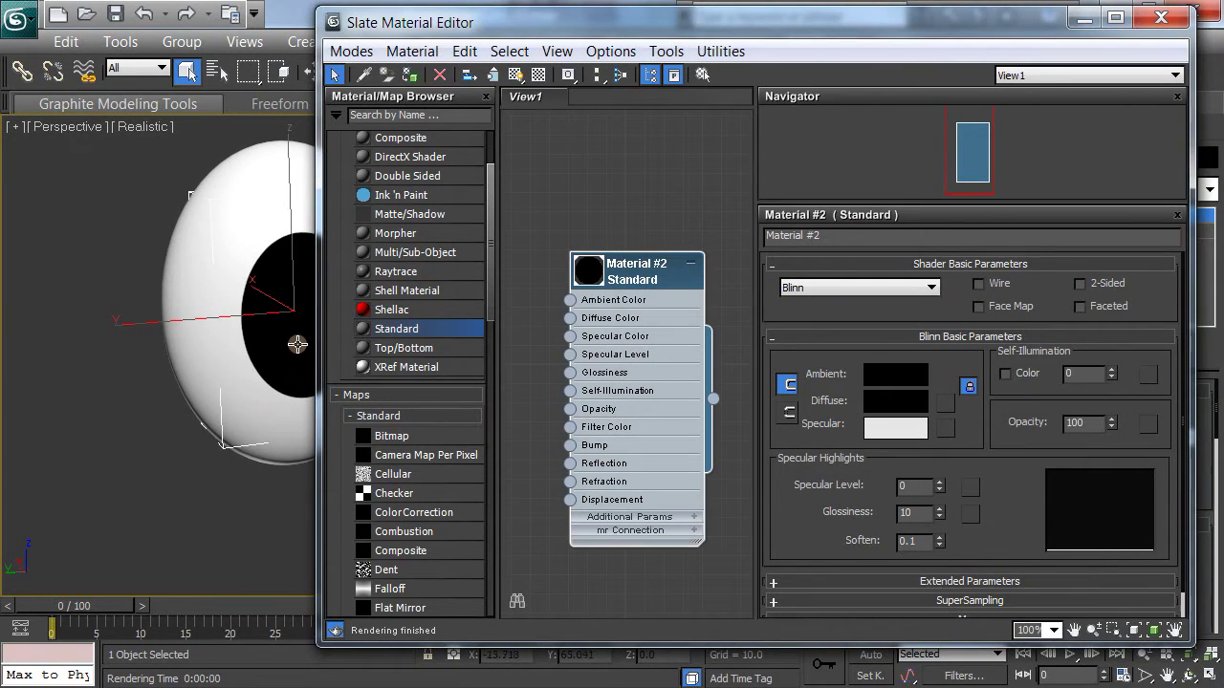
pyautogui.hotkey('shift', 'q')
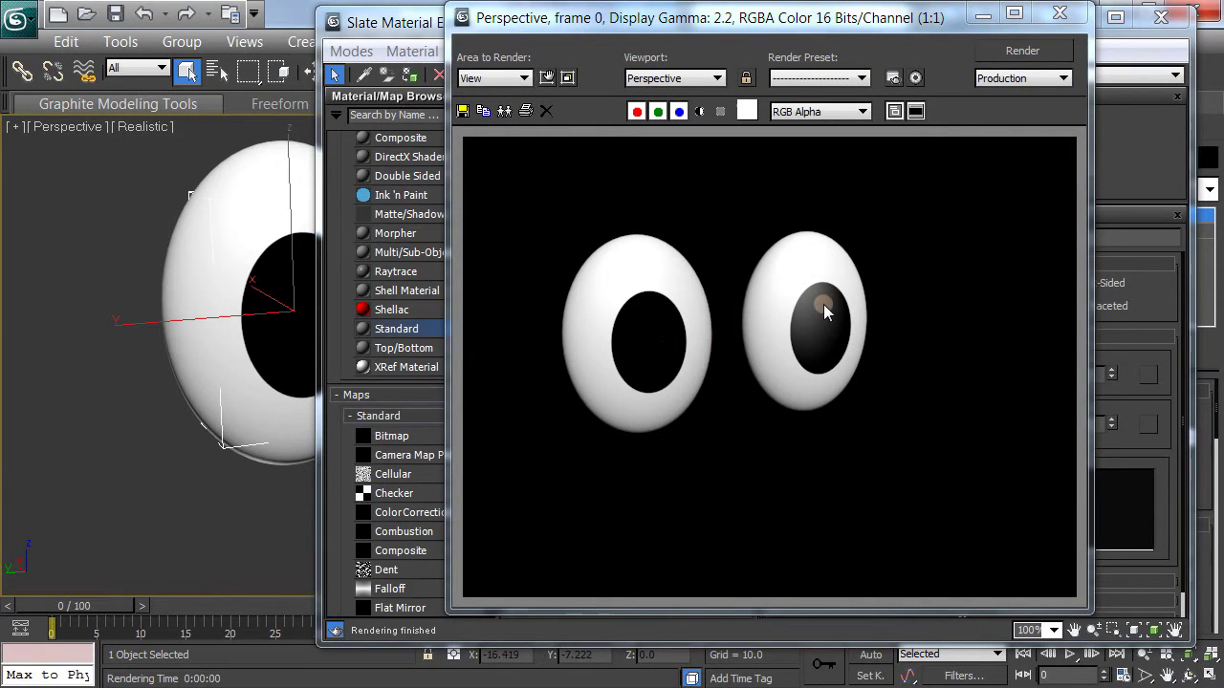
# Re-render the scene to review the black pupil.
pyautogui.click(1059, 14)
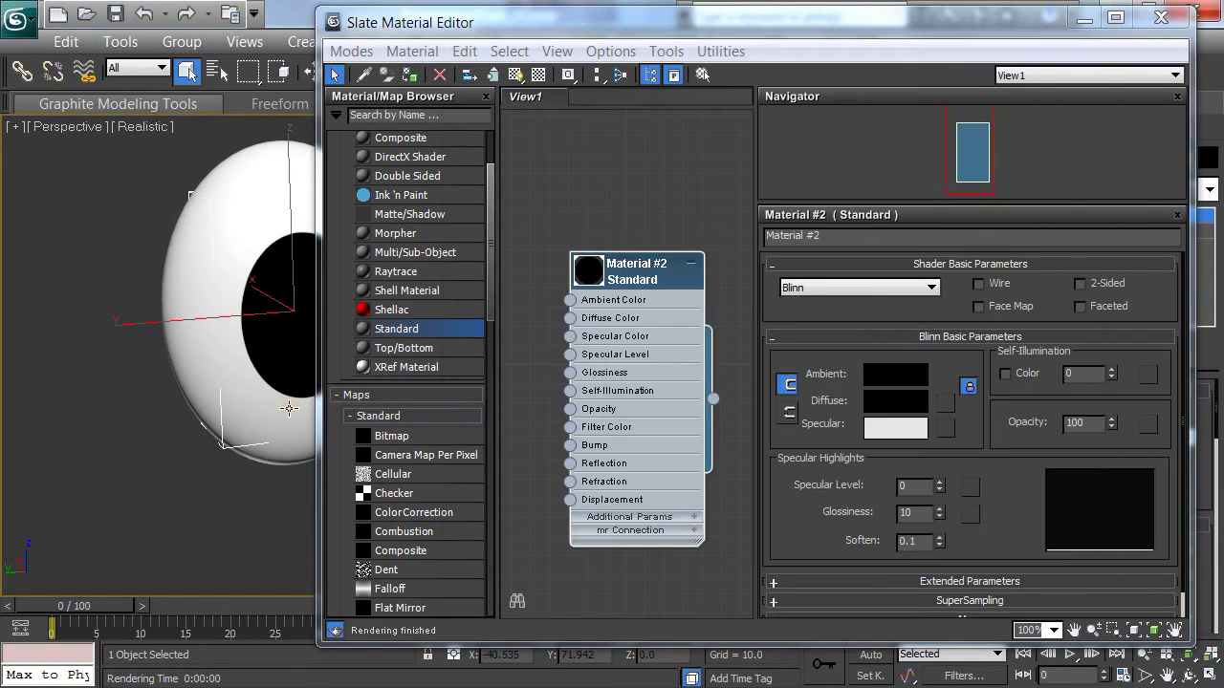
pyautogui.scroll(4, 169, 473)
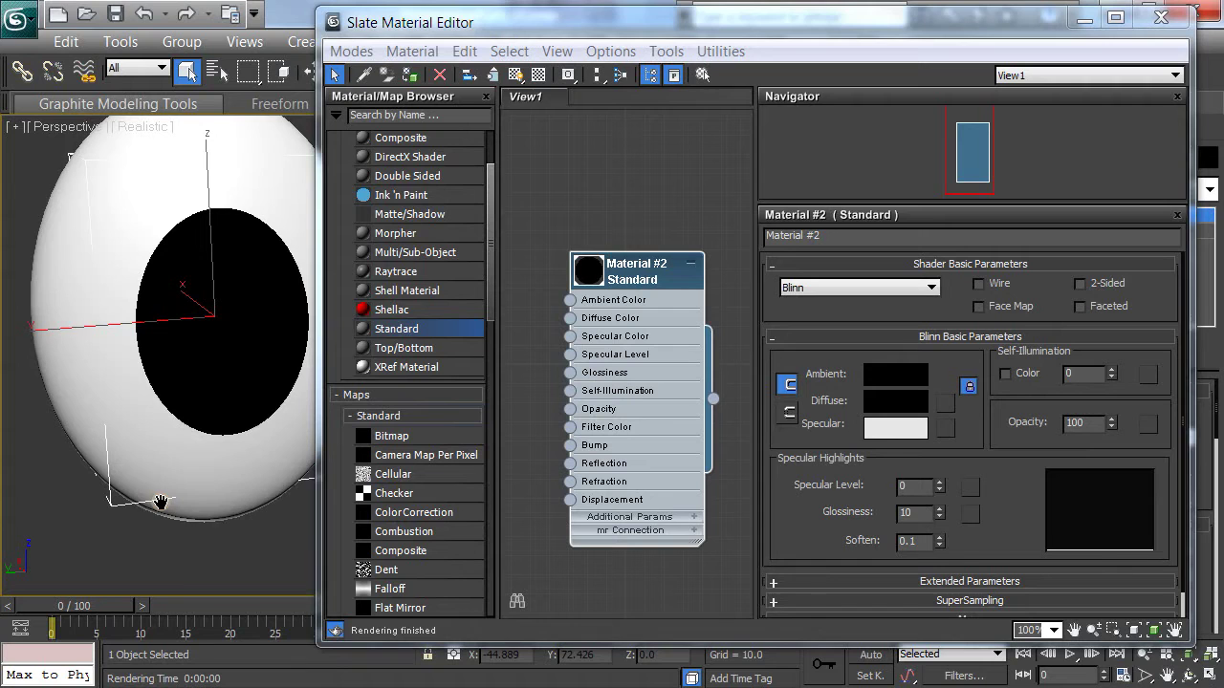
pyautogui.hotkey('shift', 'q')
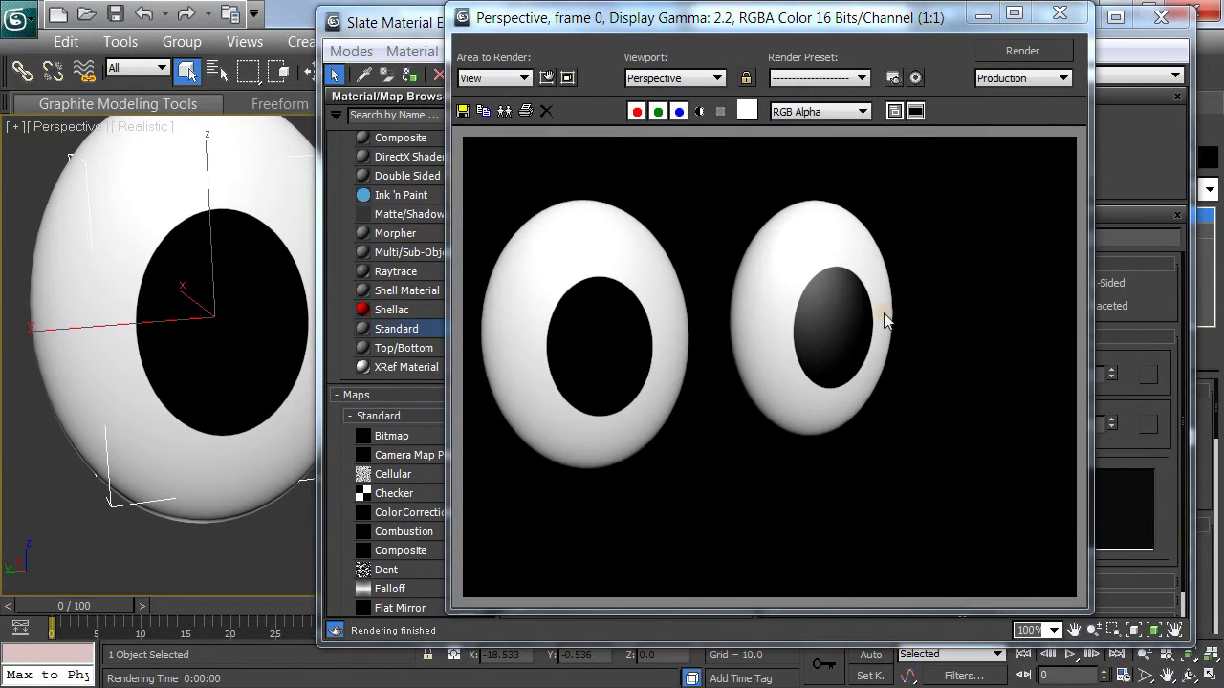
pyautogui.click(1059, 13)
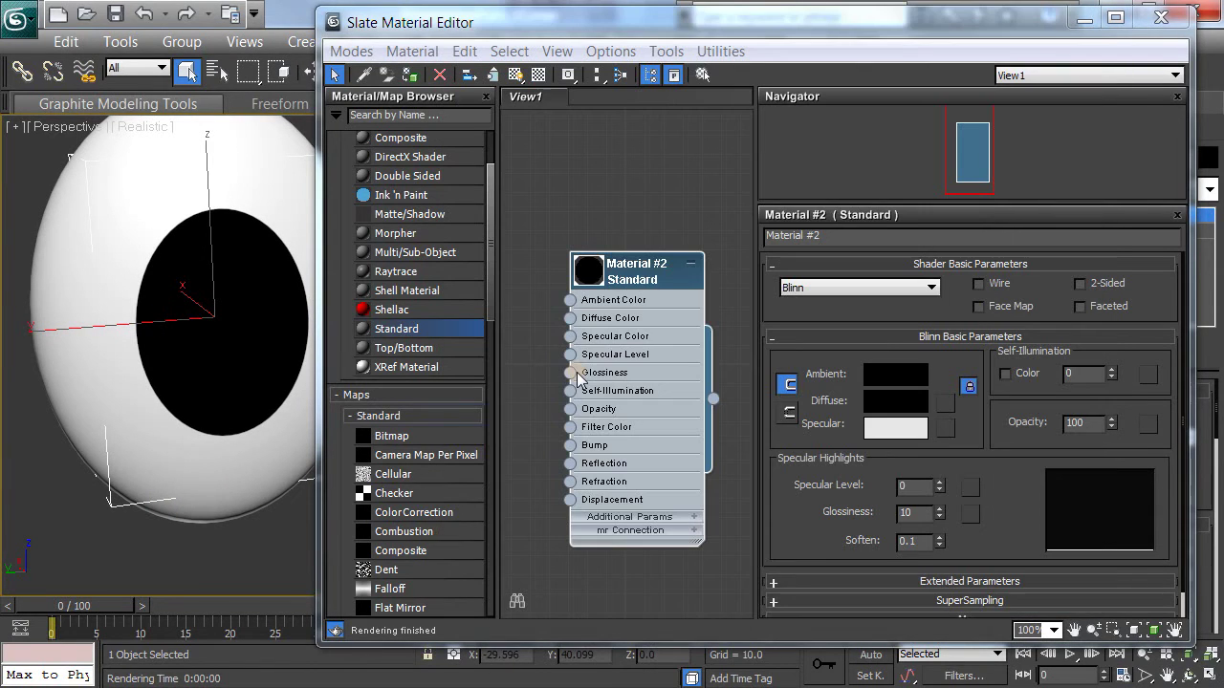
# Set Material #2's Specular Level to 123 and Glossiness to 27.
pyautogui.moveTo(653, 279); pyautogui.dragTo(653, 259)
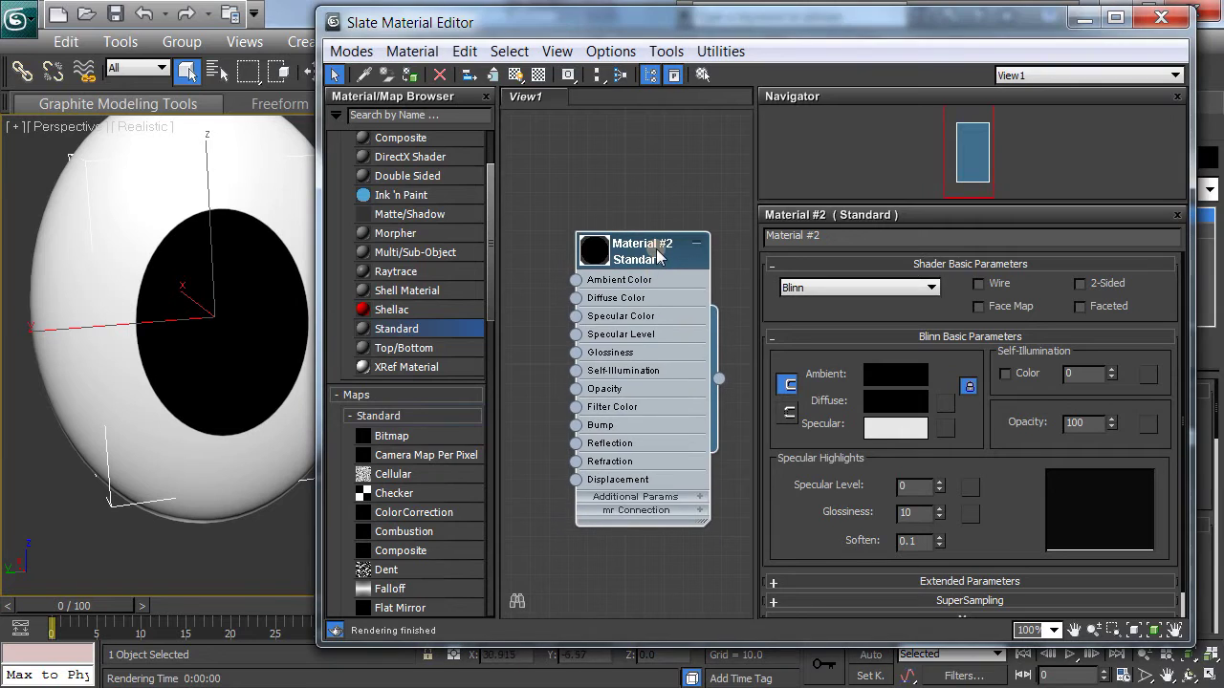
pyautogui.moveTo(940, 485); pyautogui.dragTo(940, 416)
pyautogui.moveTo(940, 514); pyautogui.dragTo(949, 426)
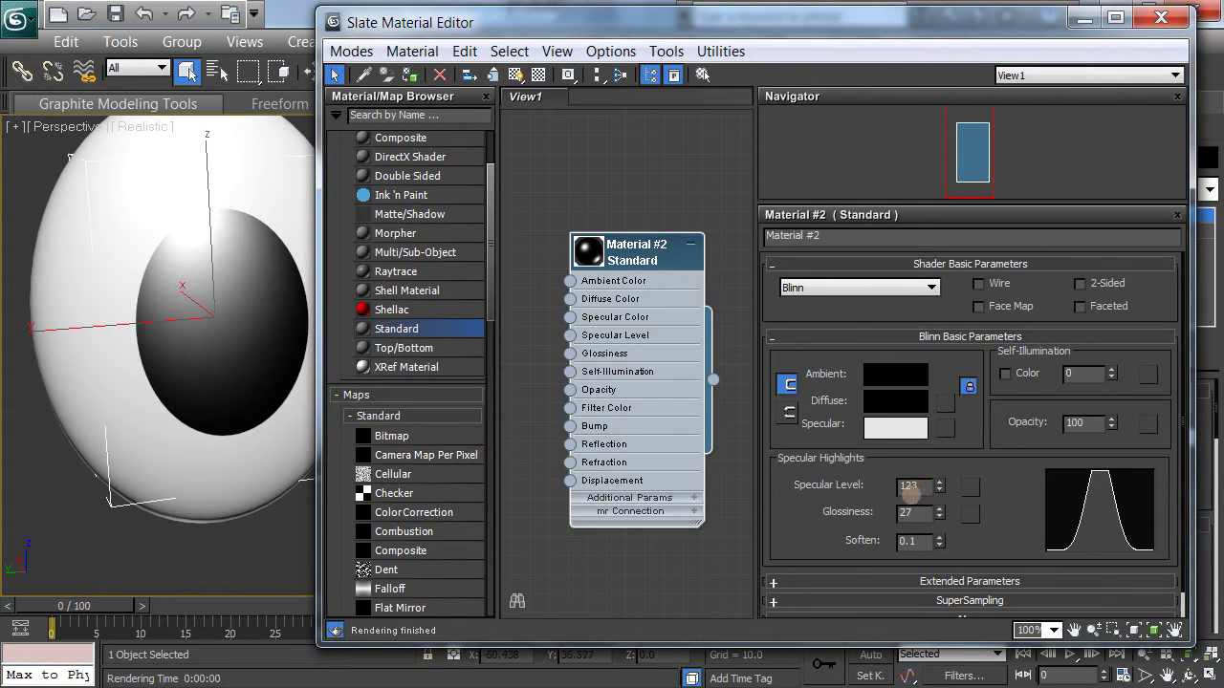
# Render the new highlights, deselect the eye, and re-render from a new orbit angle.
pyautogui.hotkey('shift', 'q')
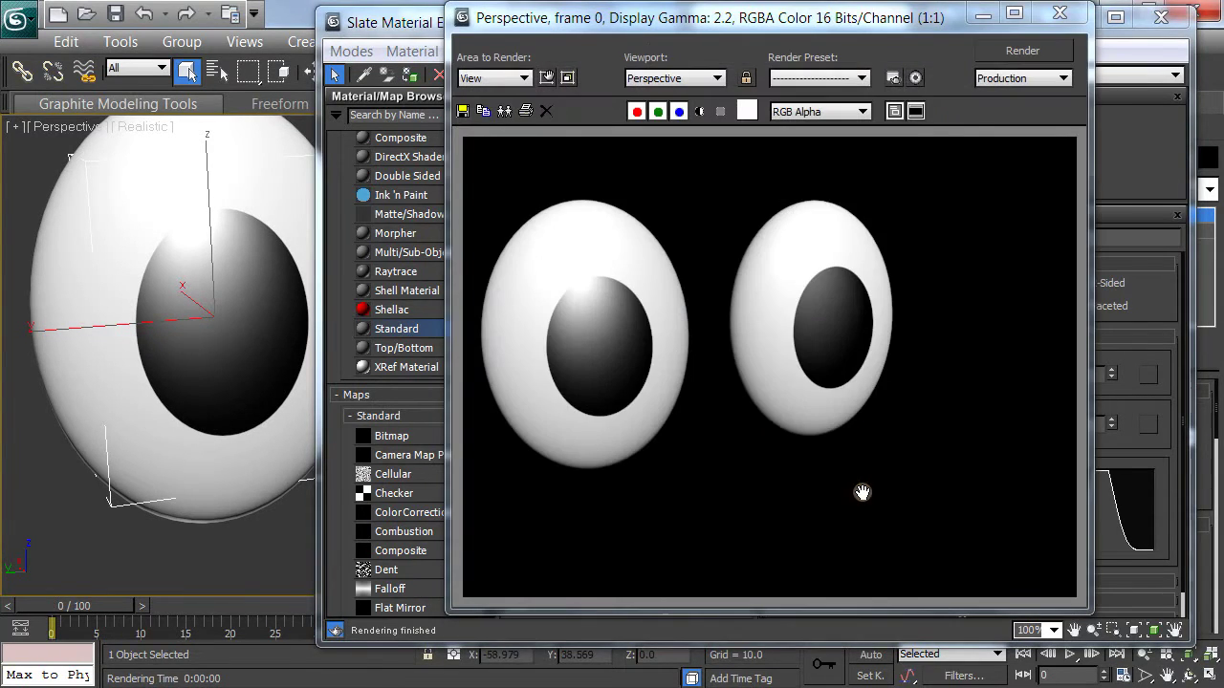
pyautogui.click(619, 341)
pyautogui.click(629, 331)
pyautogui.click(280, 525)
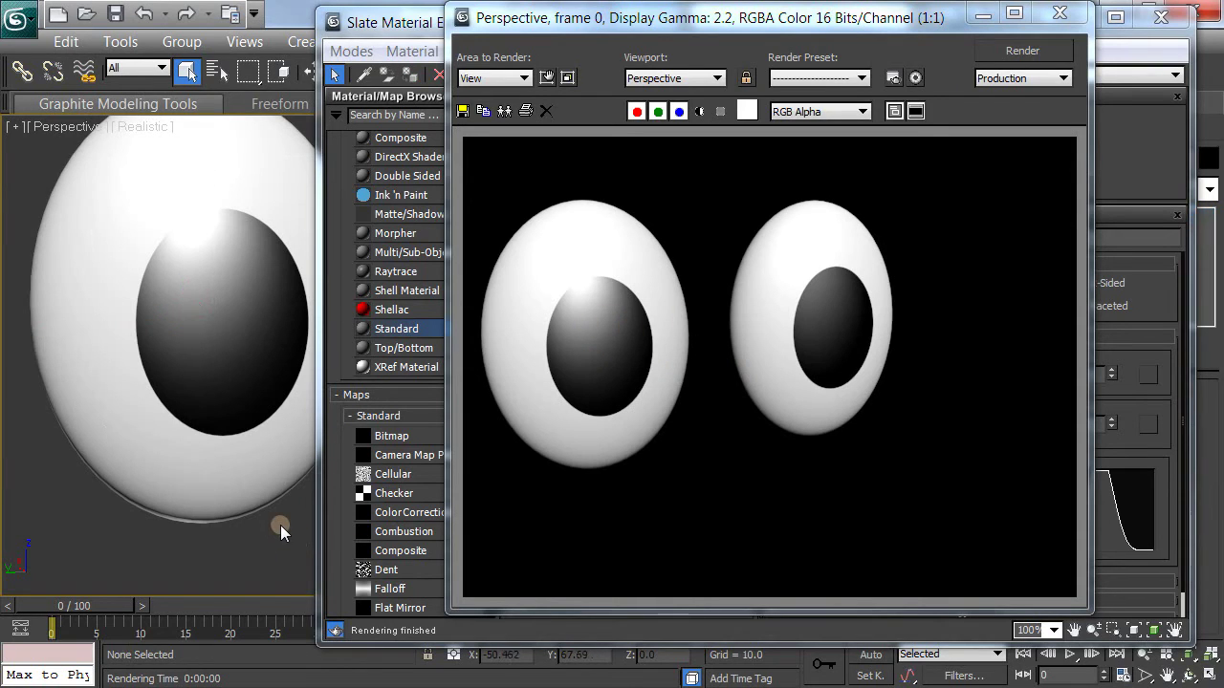
pyautogui.keyDown('alt'); pyautogui.moveTo(291, 518); pyautogui.dragTo(281, 479, button='middle'); pyautogui.keyUp('alt')
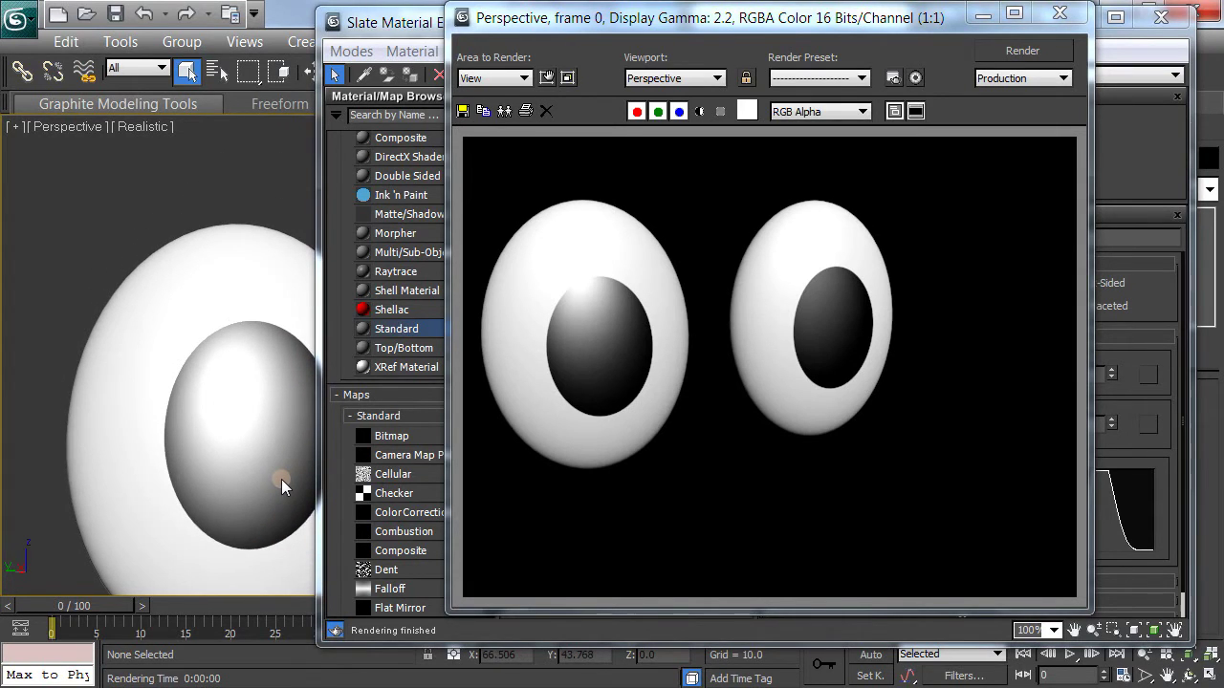
pyautogui.hotkey('shift', 'q')
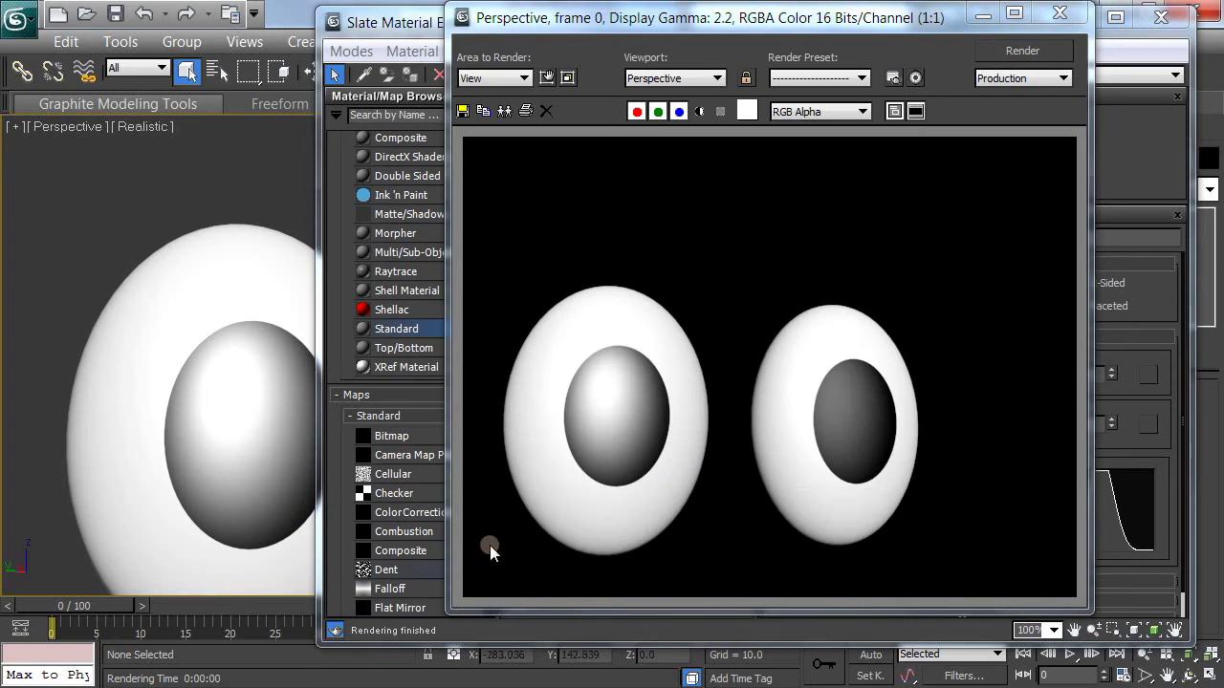
pyautogui.click(1059, 14)
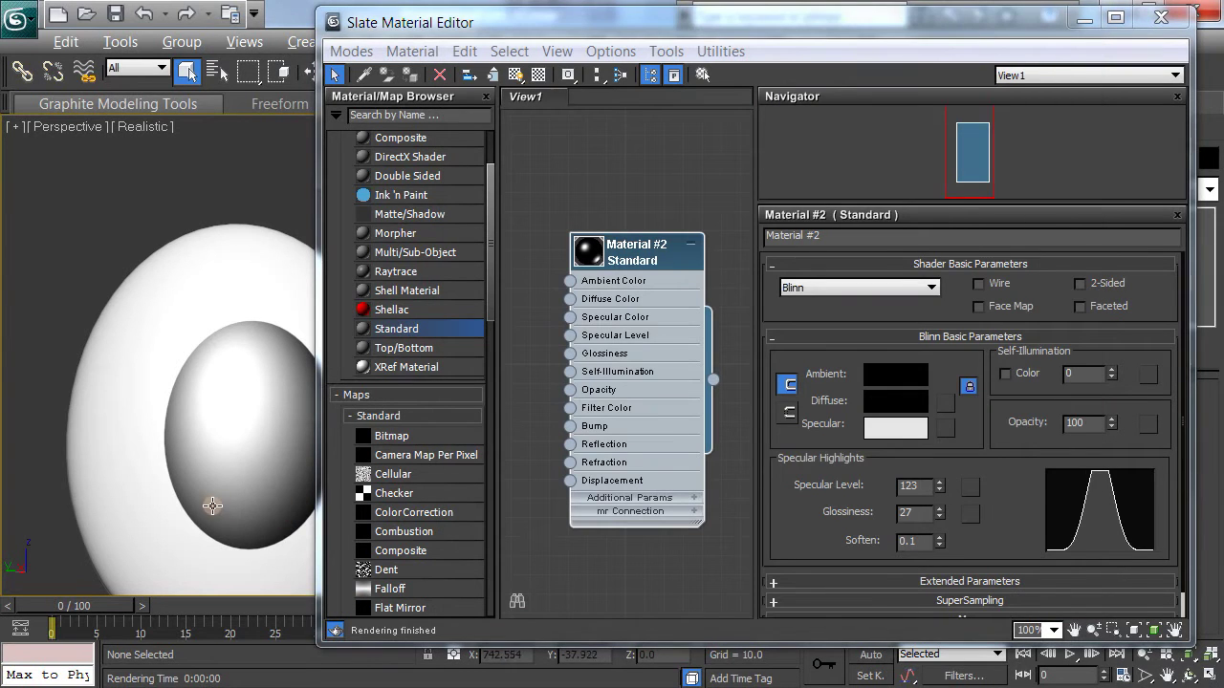
# Orbit until the pupil faces the camera, render again, and close the render.
pyautogui.keyDown('alt'); pyautogui.moveTo(292, 443); pyautogui.dragTo(249, 482, button='middle'); pyautogui.keyUp('alt')
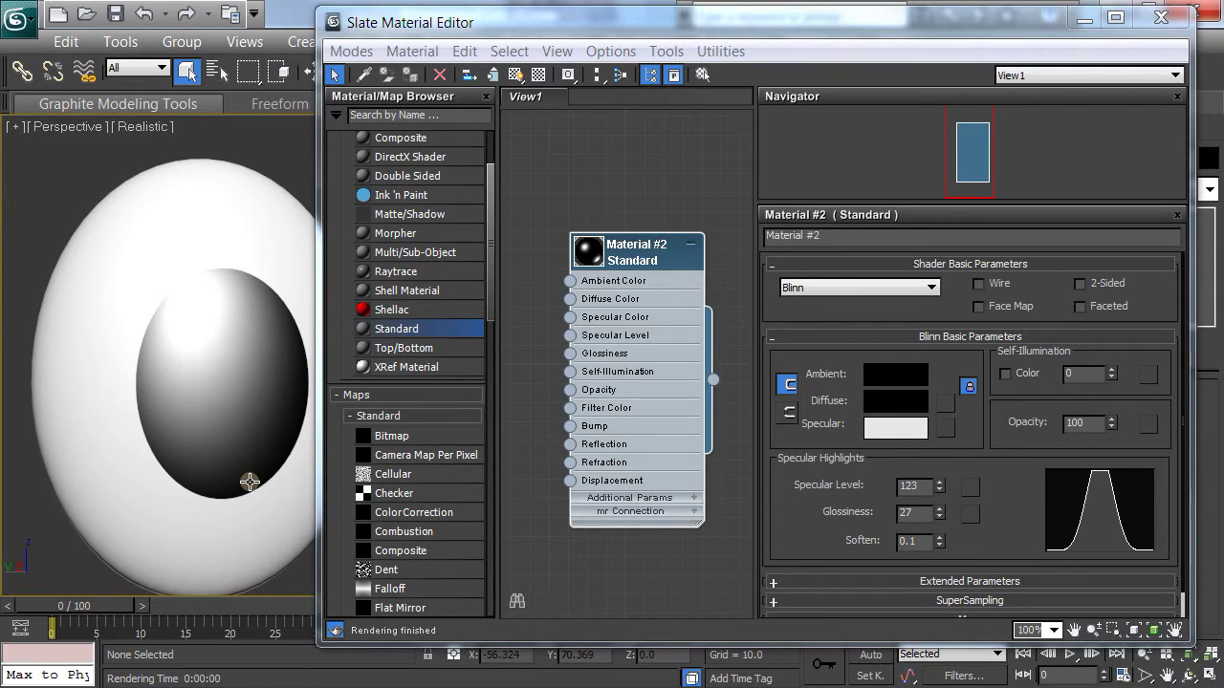
pyautogui.hotkey('shift', 'q')
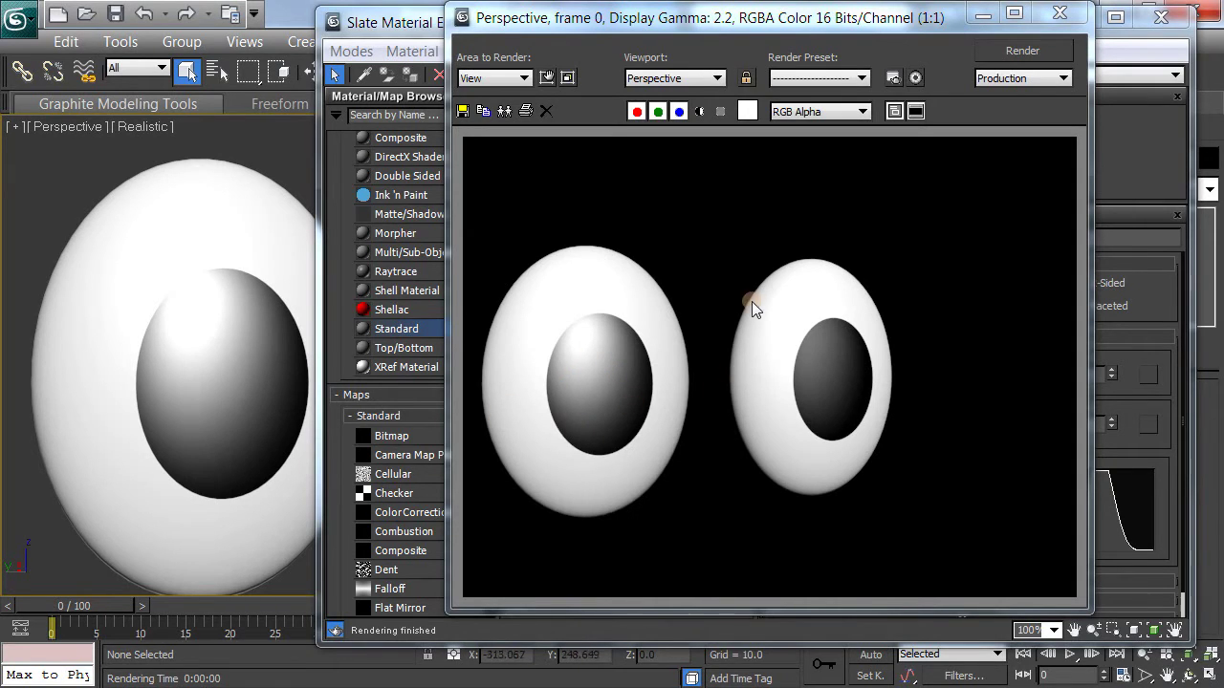
pyautogui.click(1063, 19)
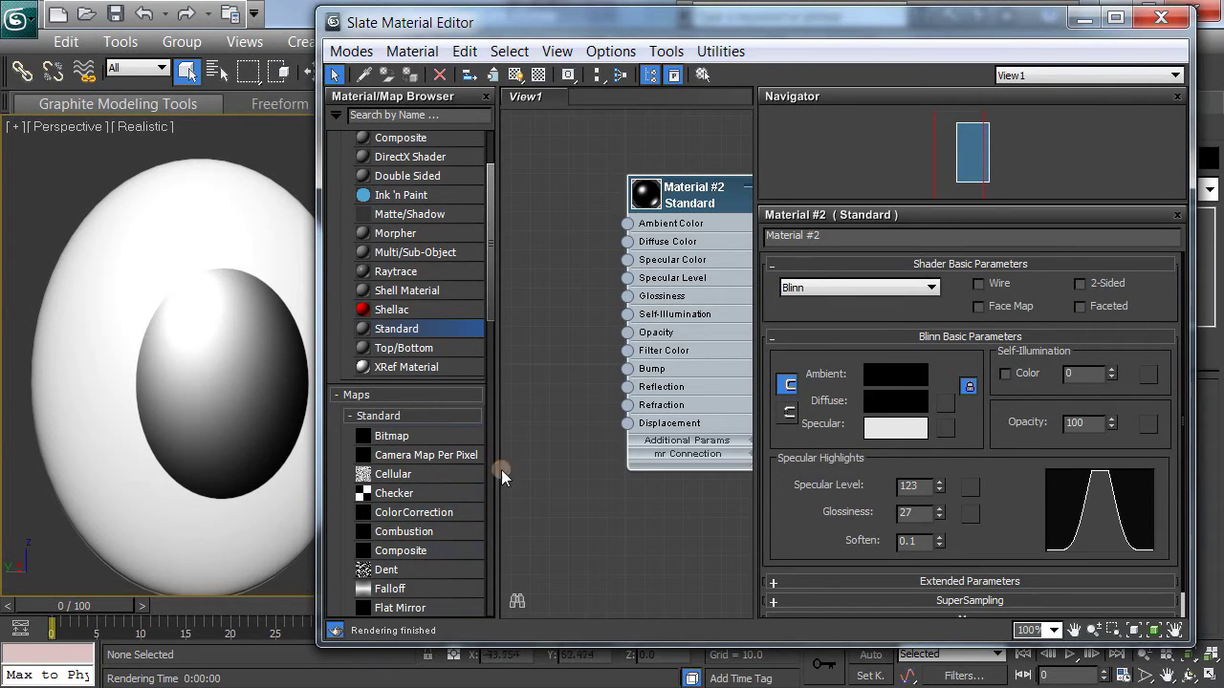
# Add a Bitmap map and browse to Work > 3D > General > Haunted or Enchanted > Doorway.
pyautogui.click(411, 436)
pyautogui.moveTo(572, 510); pyautogui.dragTo(575, 505)
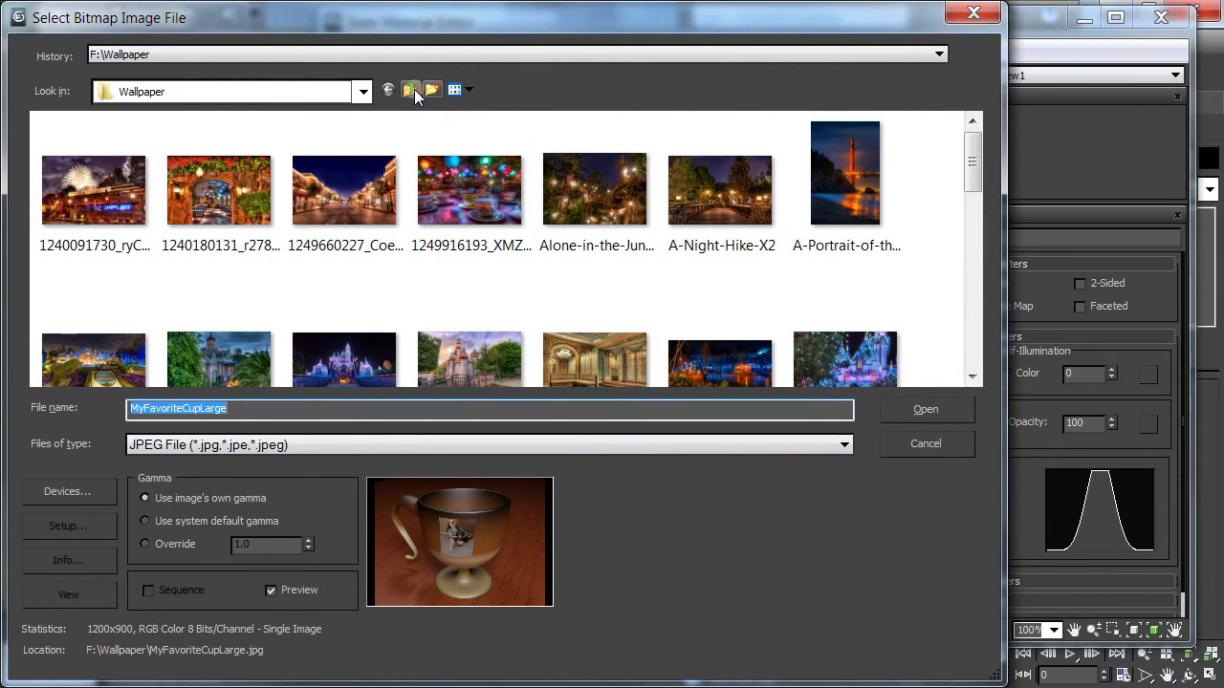
pyautogui.click(412, 90)
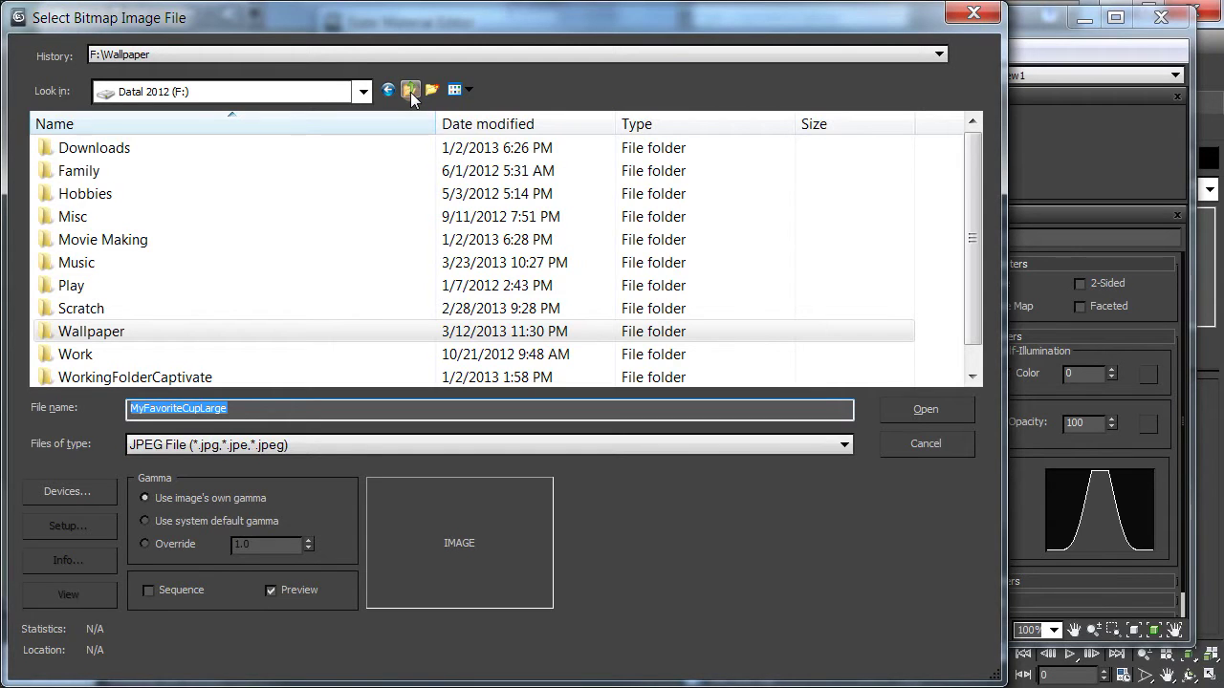
pyautogui.doubleClick(110, 359)
pyautogui.doubleClick(69, 147)
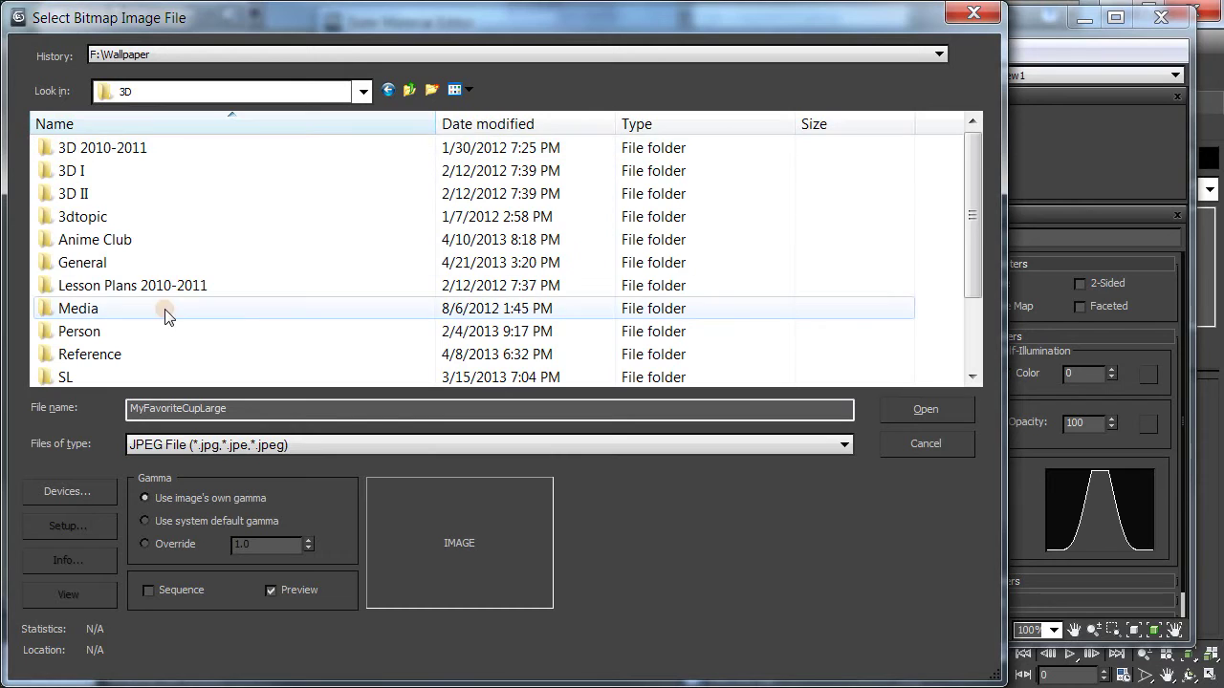
pyautogui.doubleClick(63, 261)
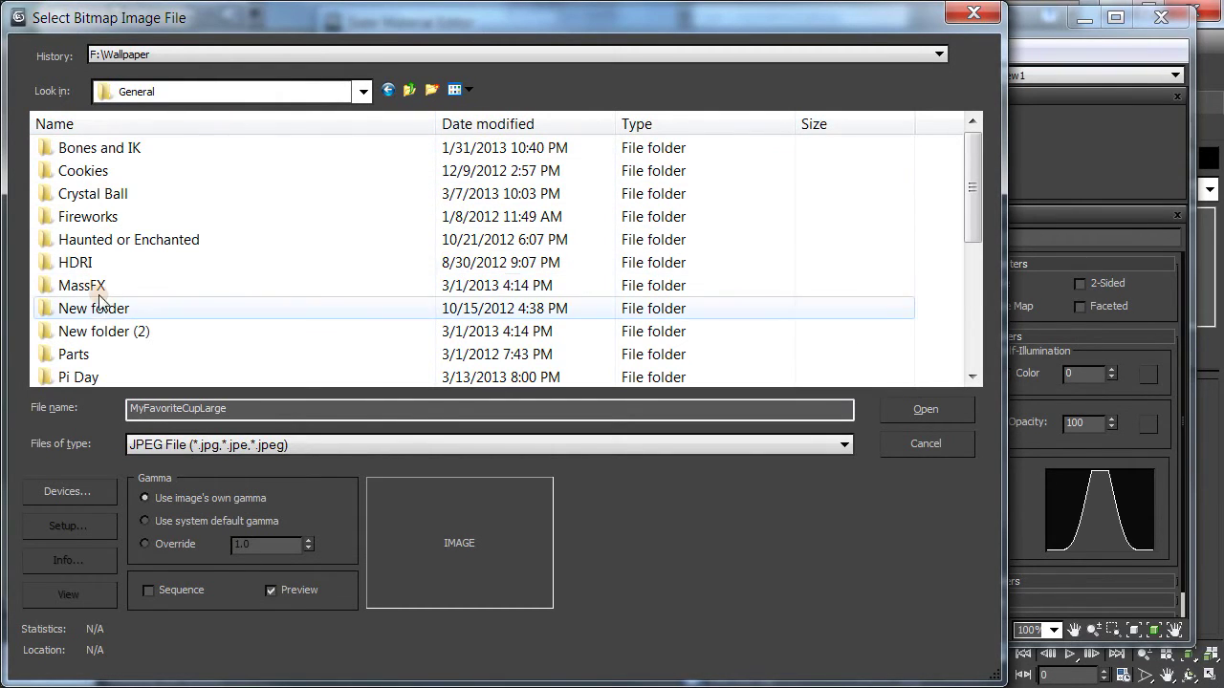
pyautogui.doubleClick(103, 241)
pyautogui.doubleClick(92, 189)
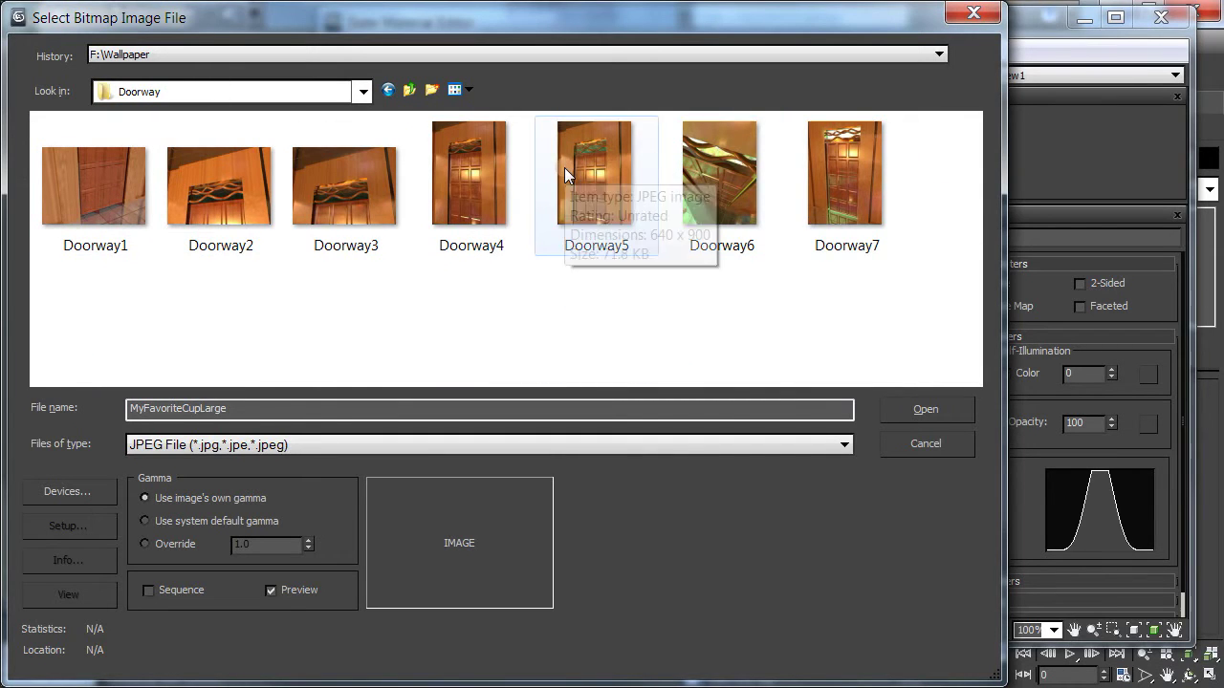
# Load Doorway6 as the bitmap, wire it into Material #2's Specular Color, and render.
pyautogui.doubleClick(727, 177)
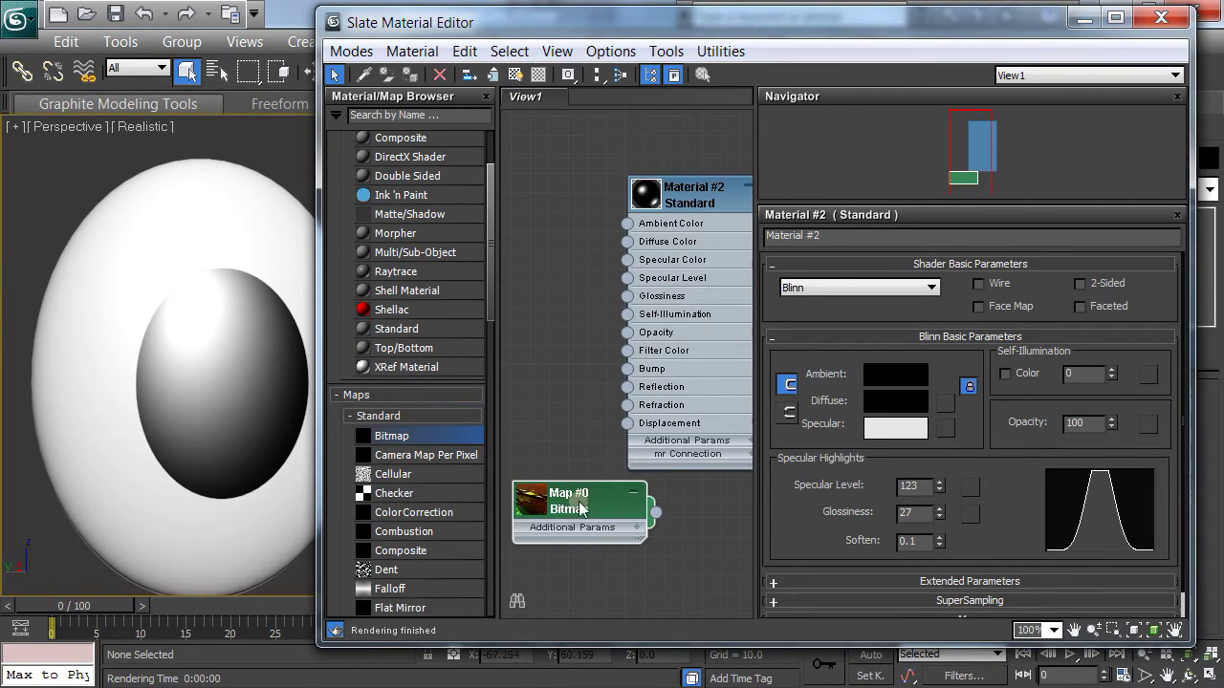
pyautogui.moveTo(581, 509); pyautogui.dragTo(504, 471)
pyautogui.moveTo(578, 473); pyautogui.dragTo(628, 262)
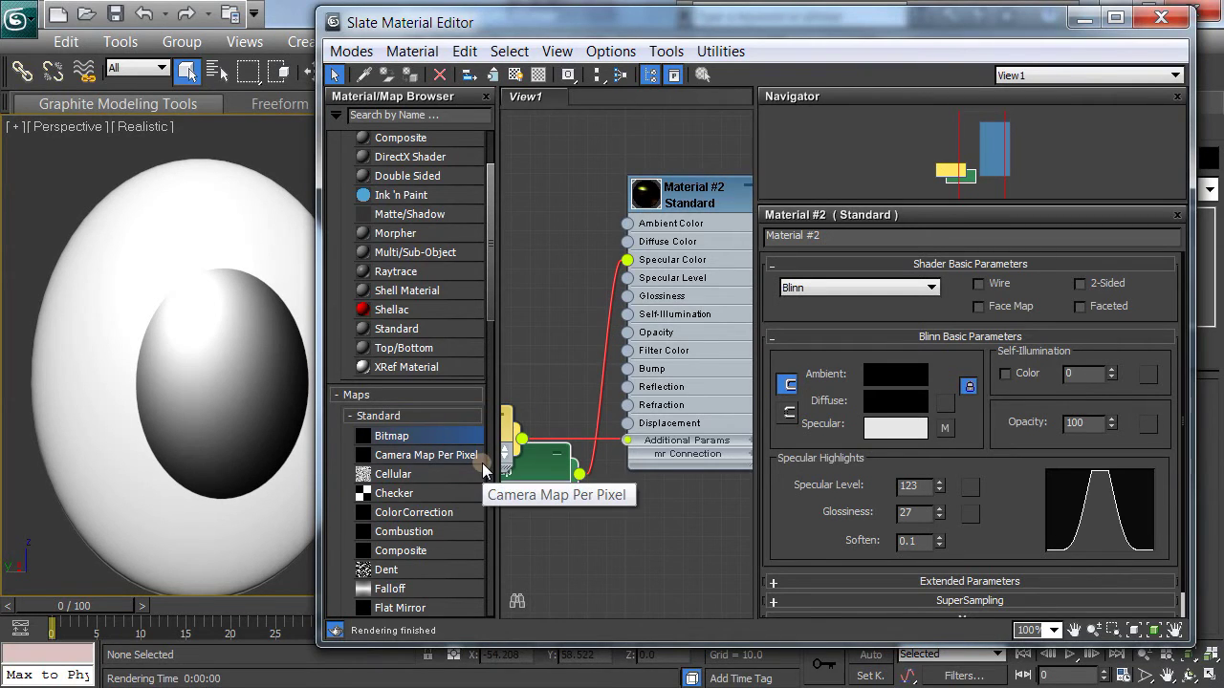
pyautogui.hotkey('shift', 'q')
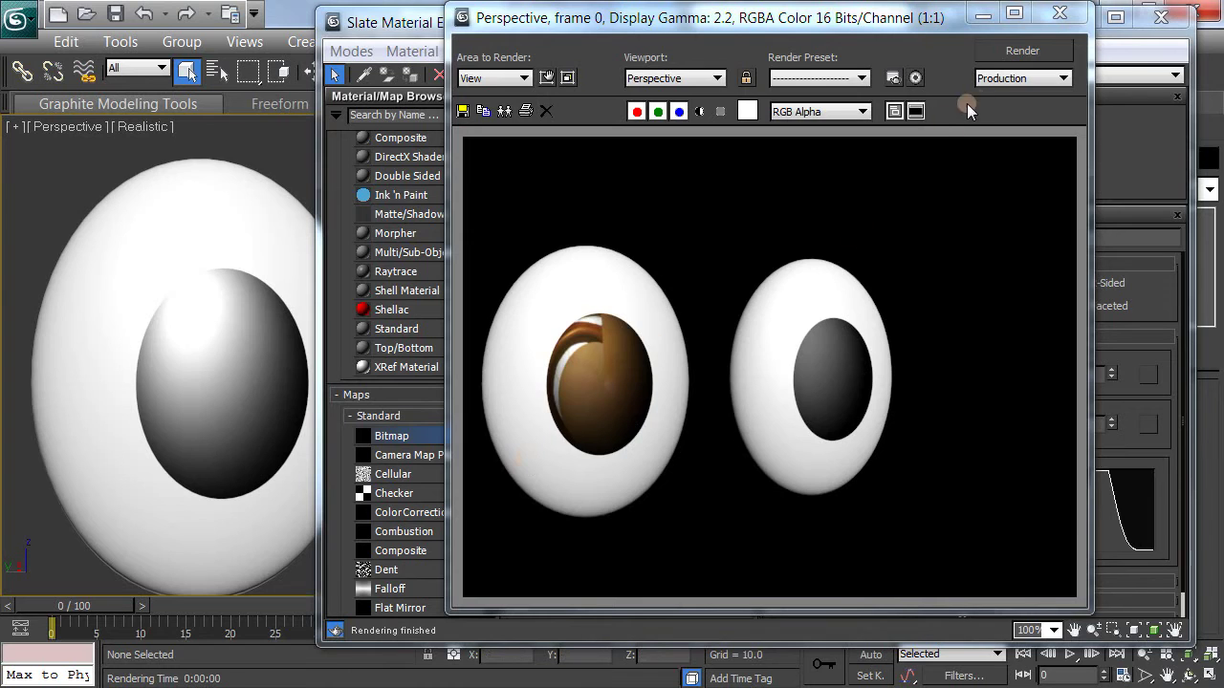
pyautogui.click(1062, 15)
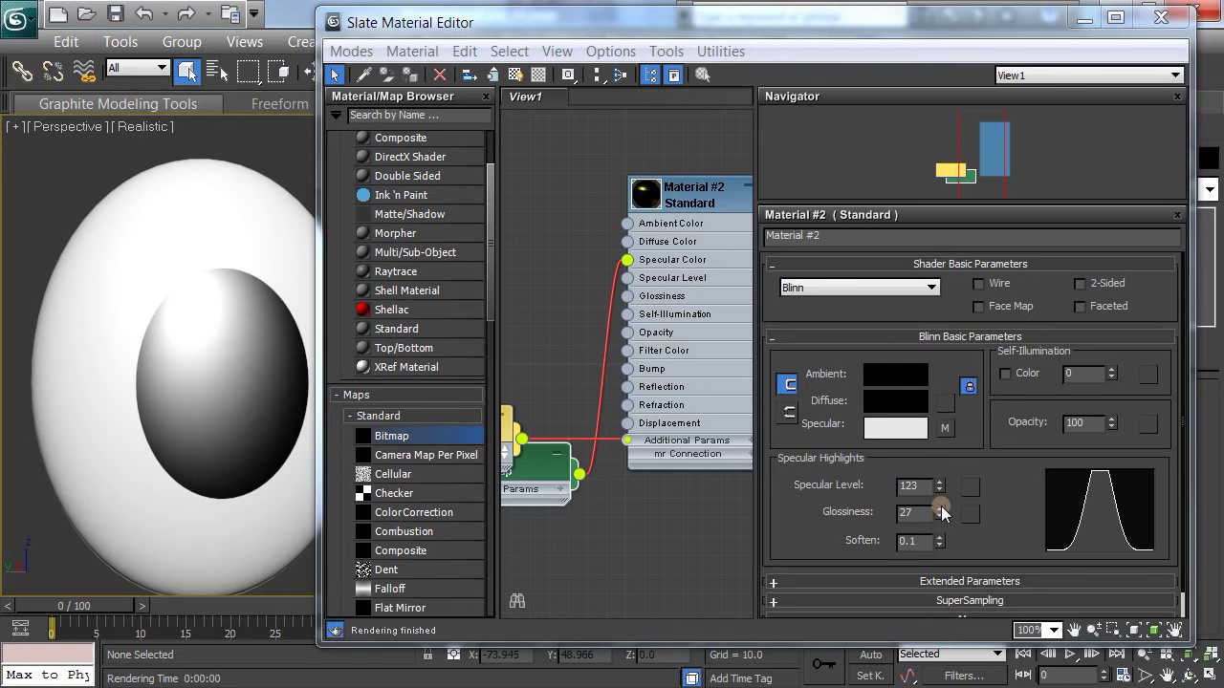
# Raise Material #2's Glossiness to 44 and render to check the tighter highlight.
pyautogui.moveTo(942, 514); pyautogui.dragTo(944, 489)
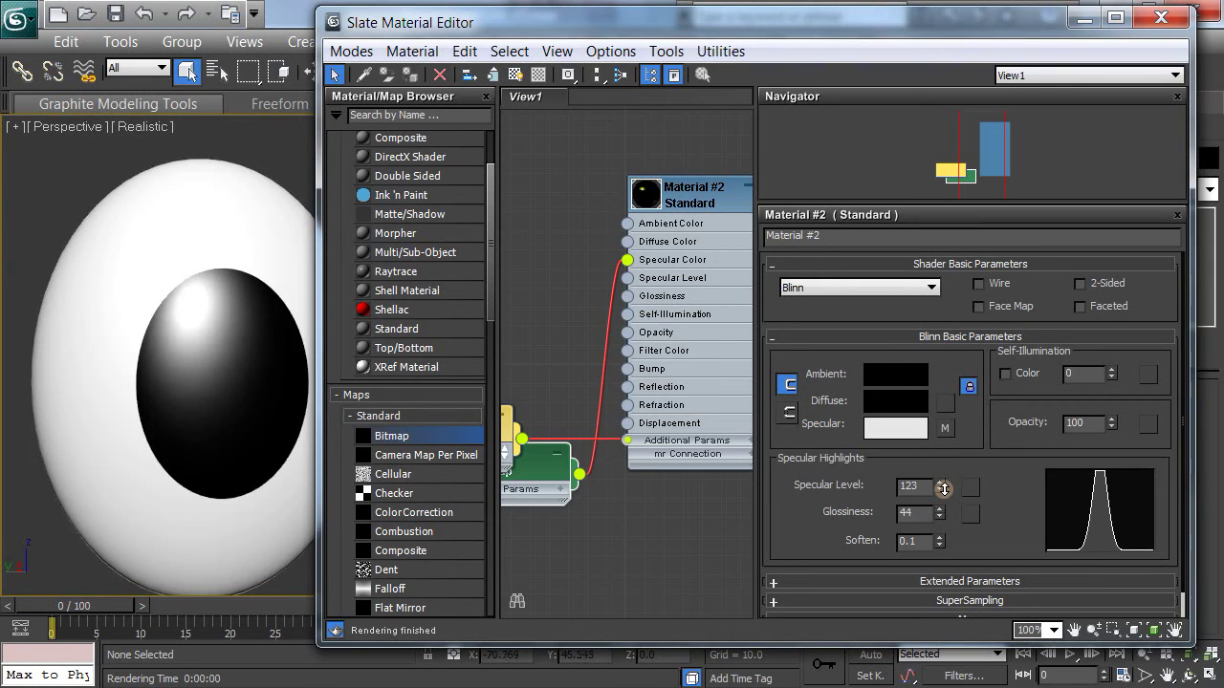
pyautogui.hotkey('shift', 'q')
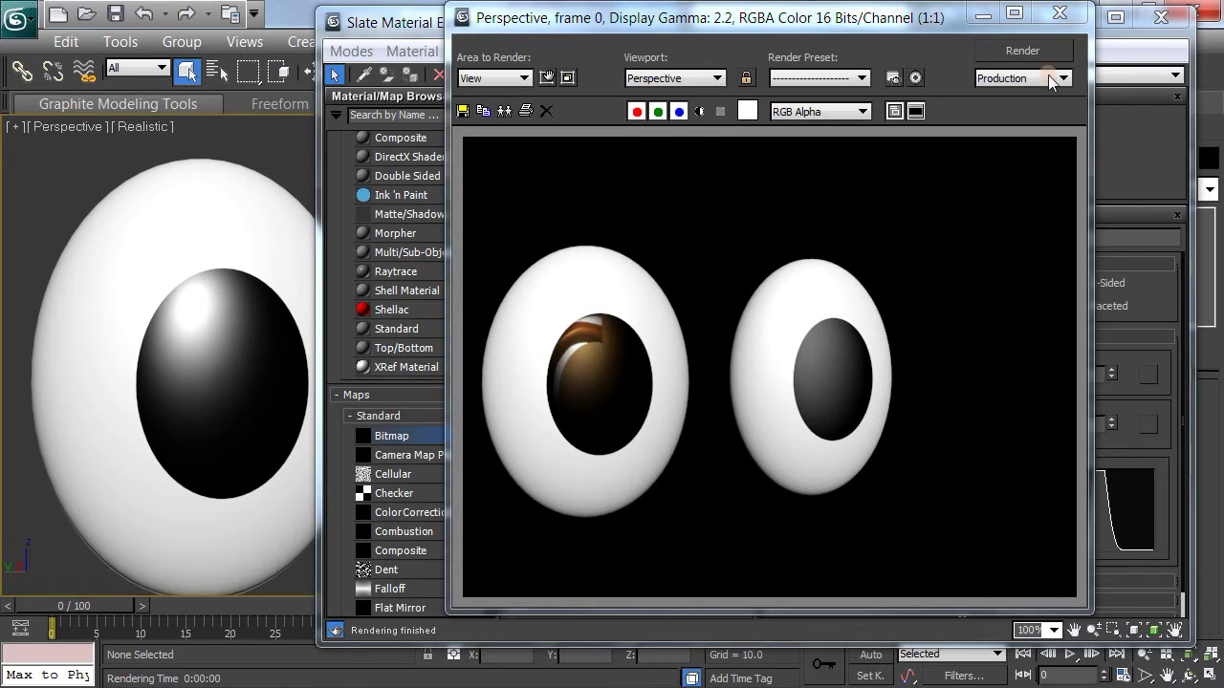
pyautogui.click(1059, 15)
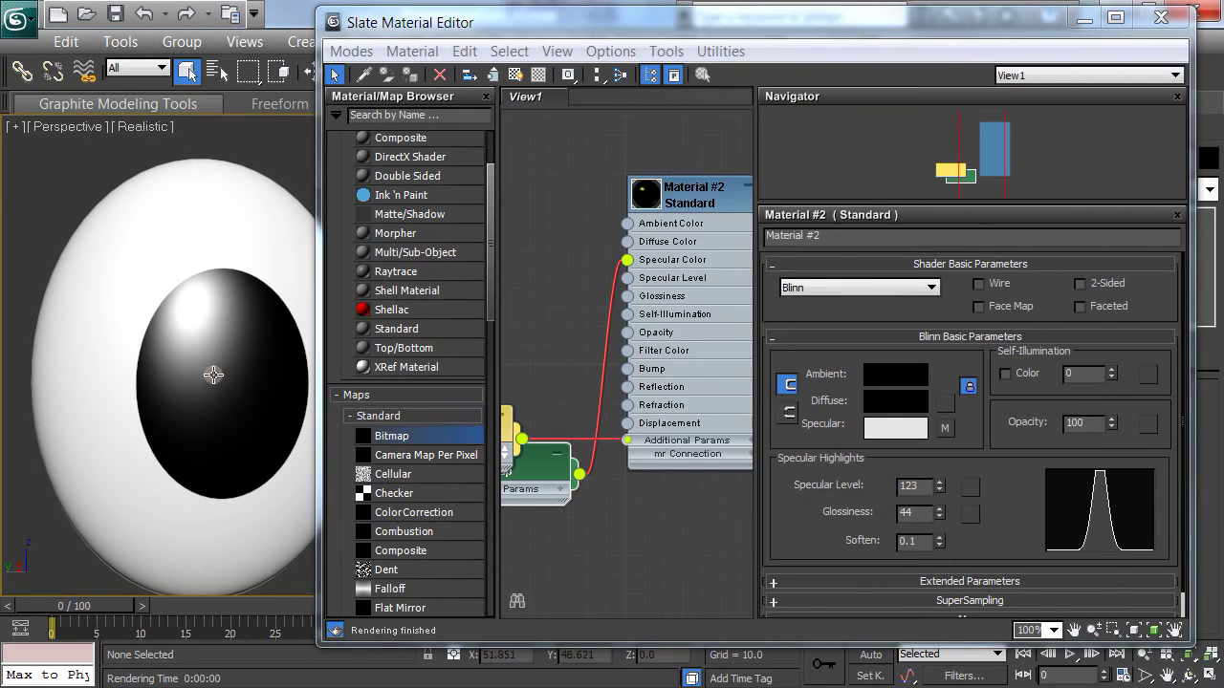
pyautogui.moveTo(827, 396); pyautogui.dragTo(829, 364)
pyautogui.click(820, 554)
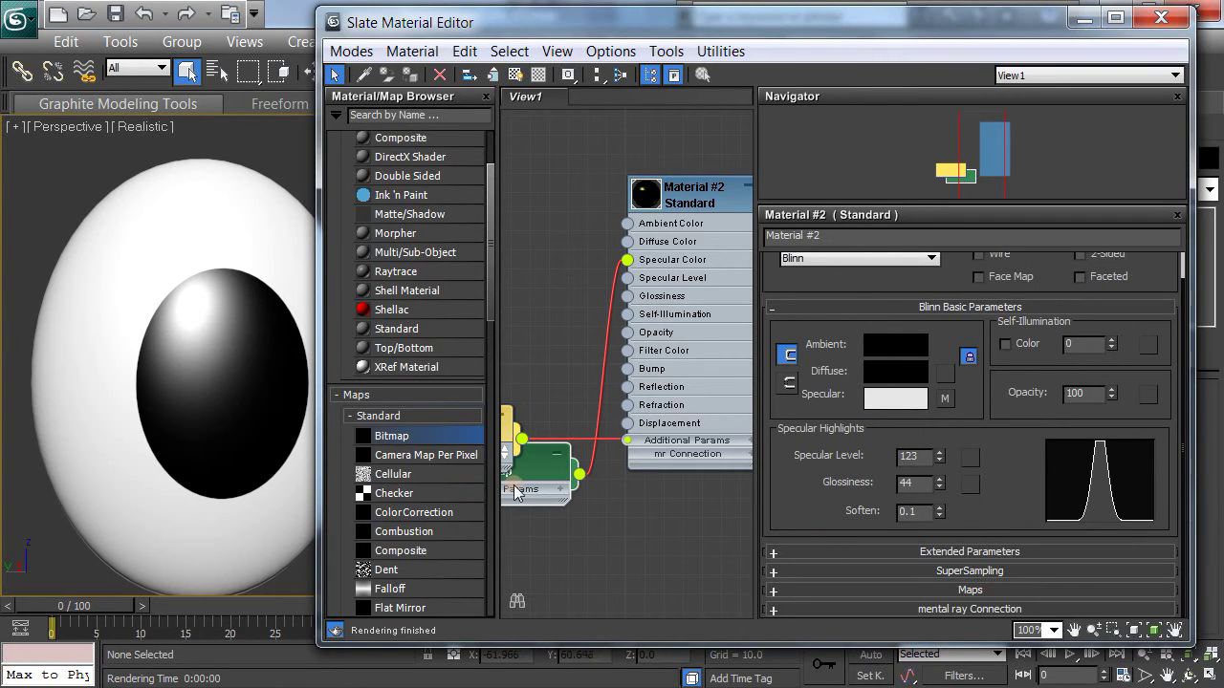
# Switch the Doorway6 bitmap's mapping between UV and VW, rendering after each change.
pyautogui.doubleClick(535, 462)
pyautogui.click(814, 425)
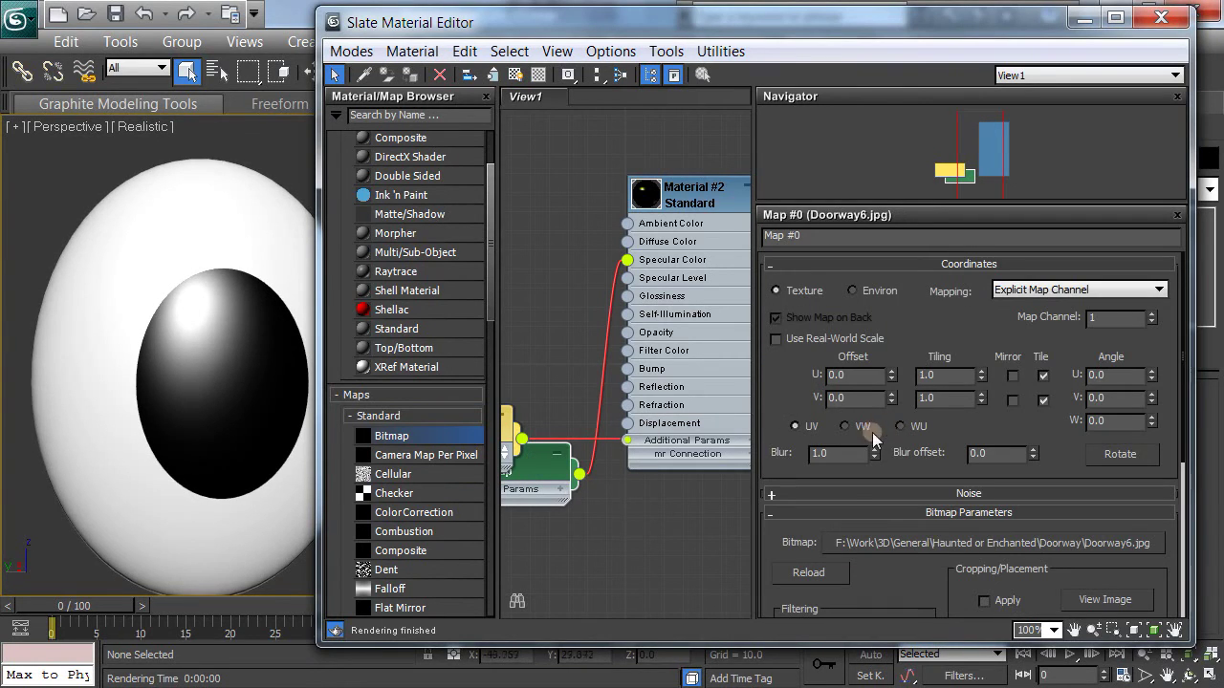
pyautogui.hotkey('shift', 'q')
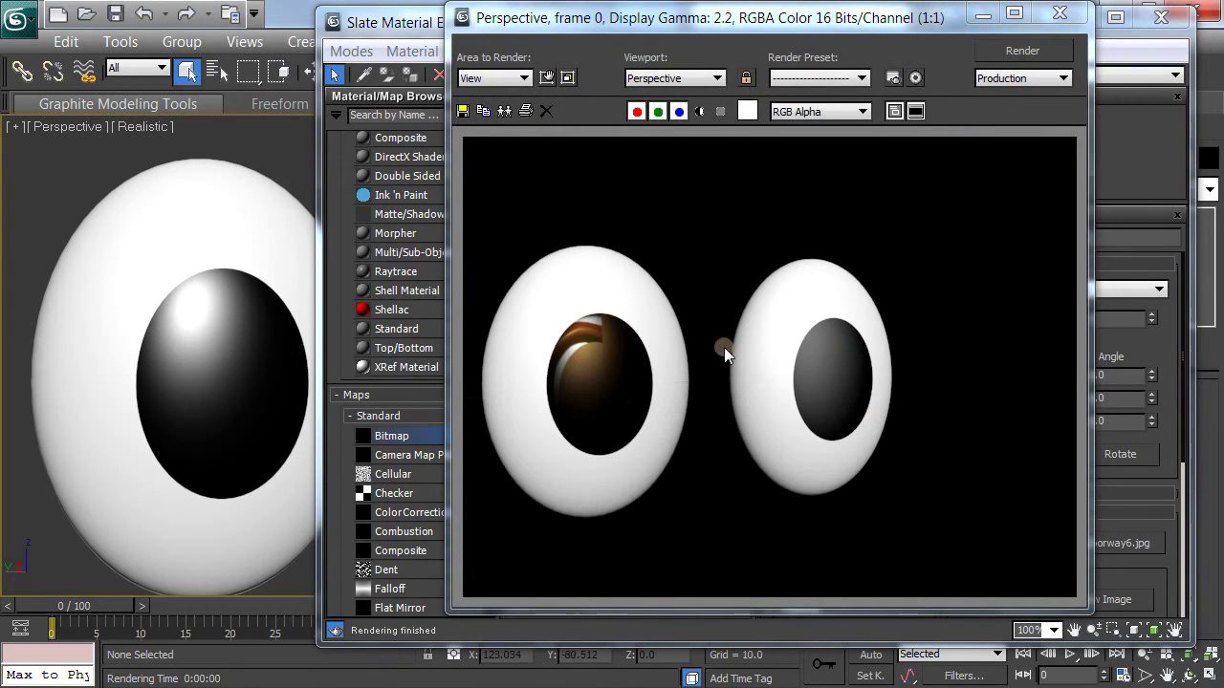
pyautogui.click(1056, 16)
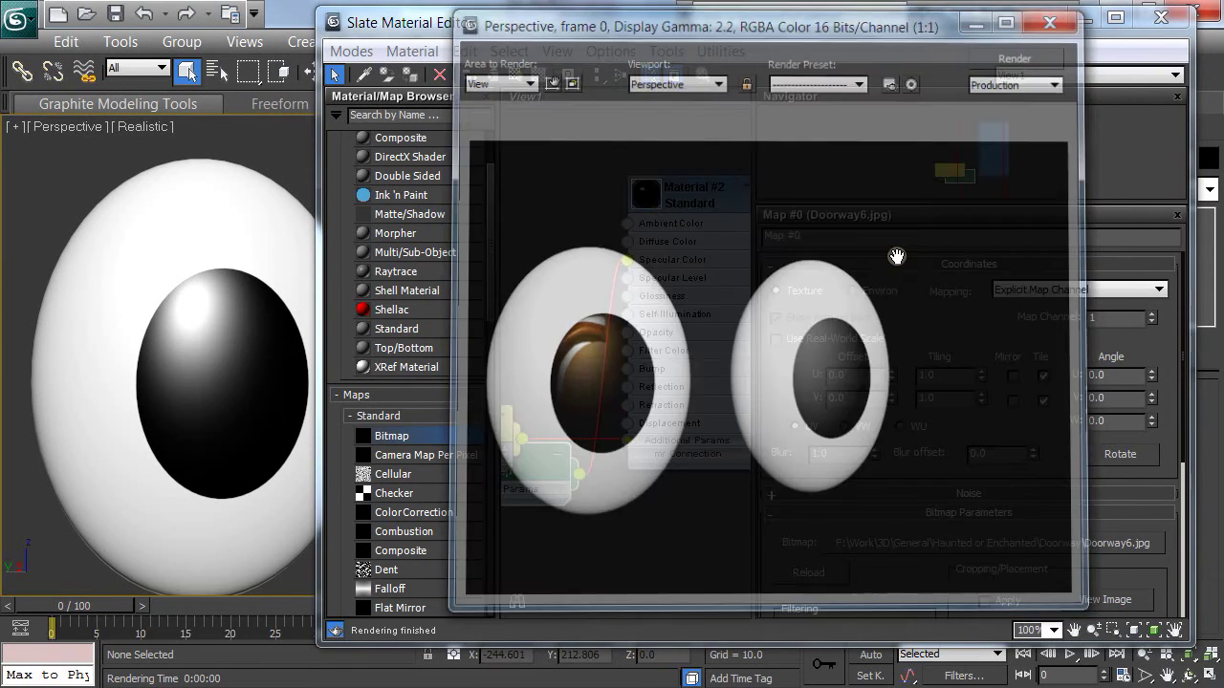
pyautogui.click(847, 425)
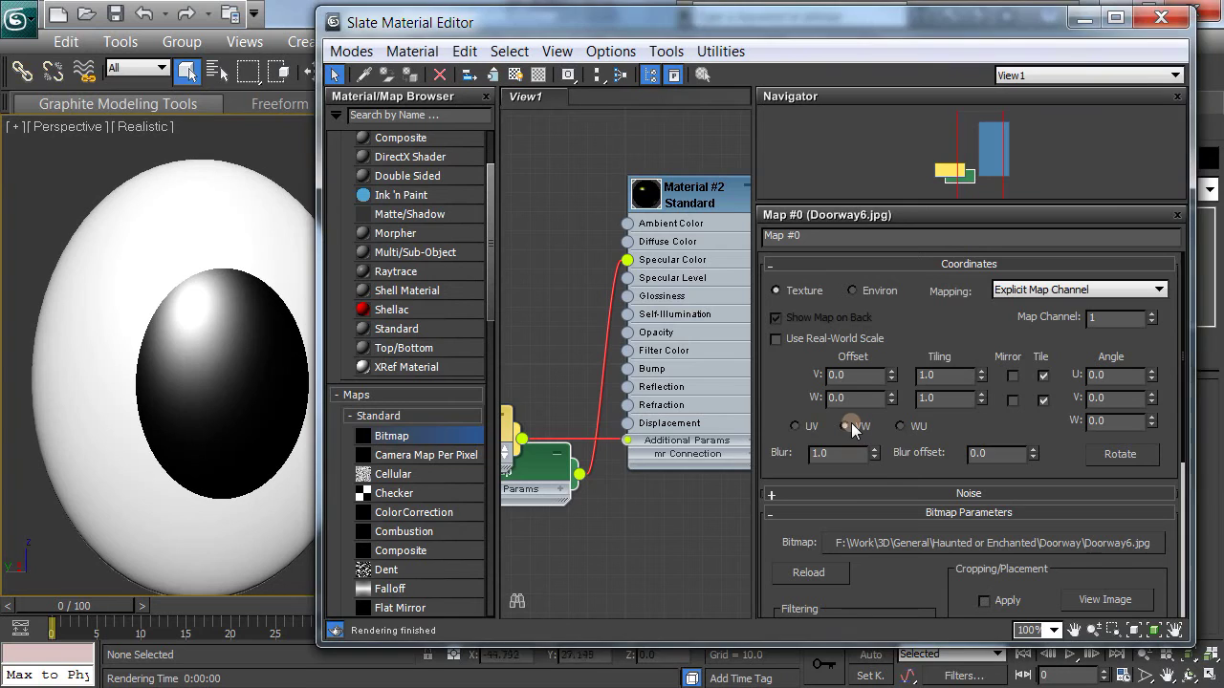
pyautogui.hotkey('shift', 'q')
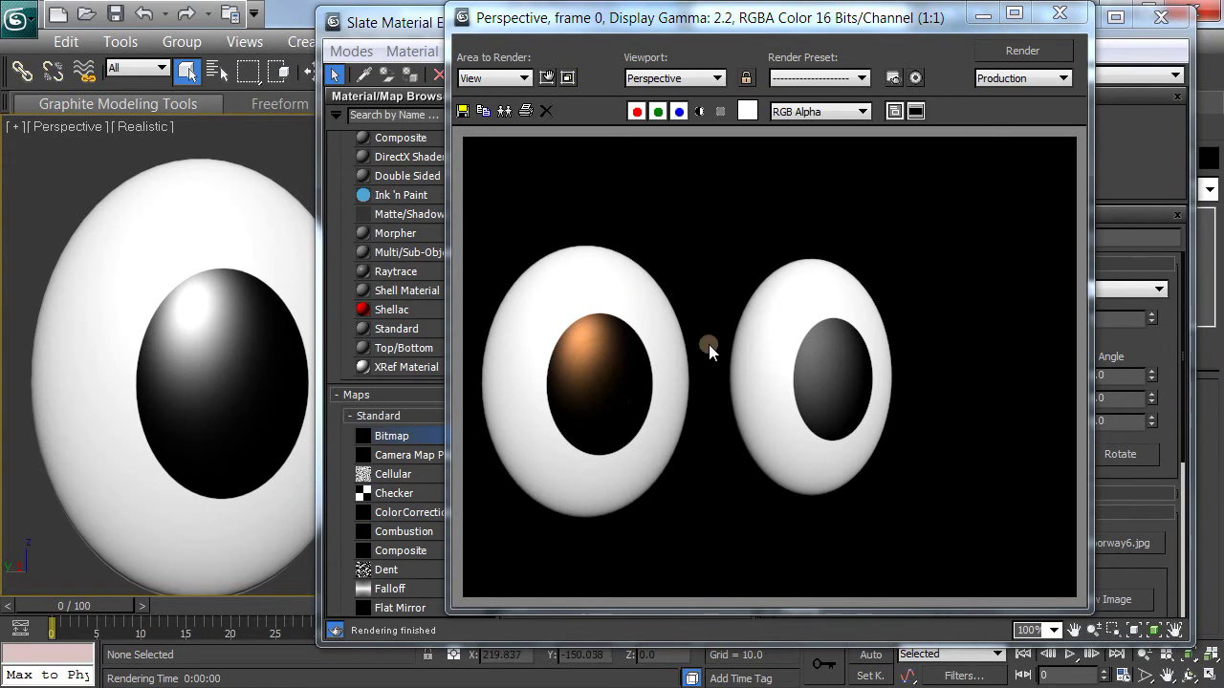
pyautogui.click(1059, 13)
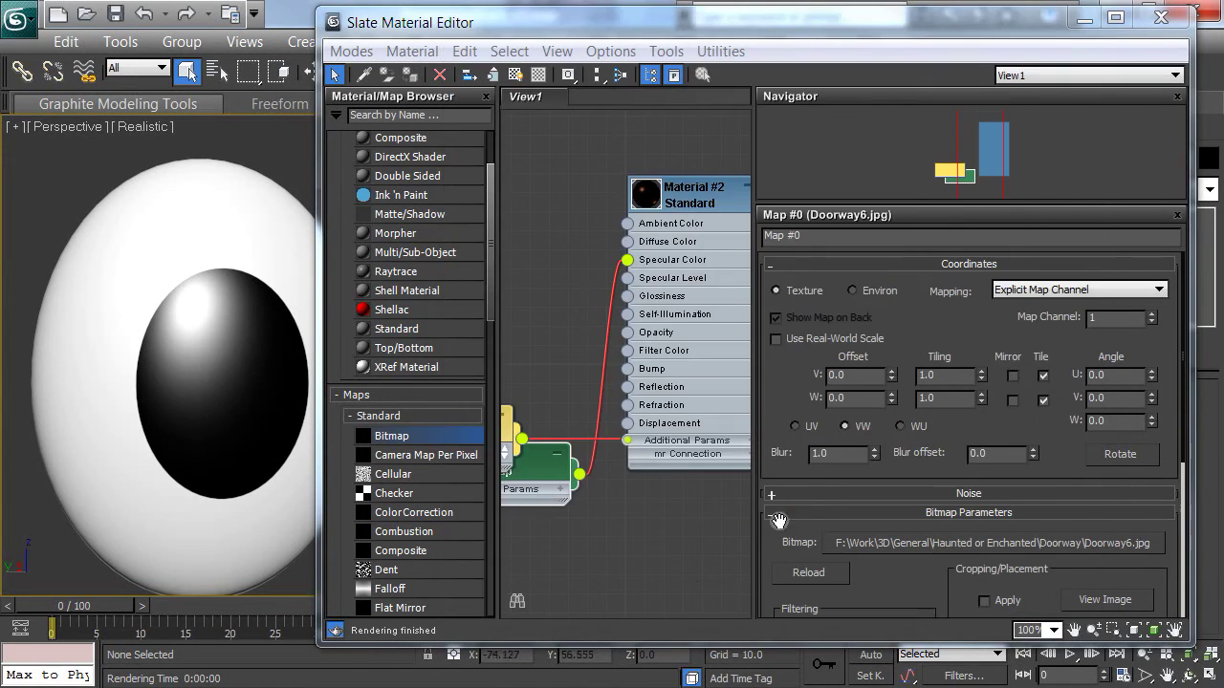
# Reset the specular map's Blur to 0.01 and render to check the sharper highlight.
pyautogui.rightClick(873, 455)
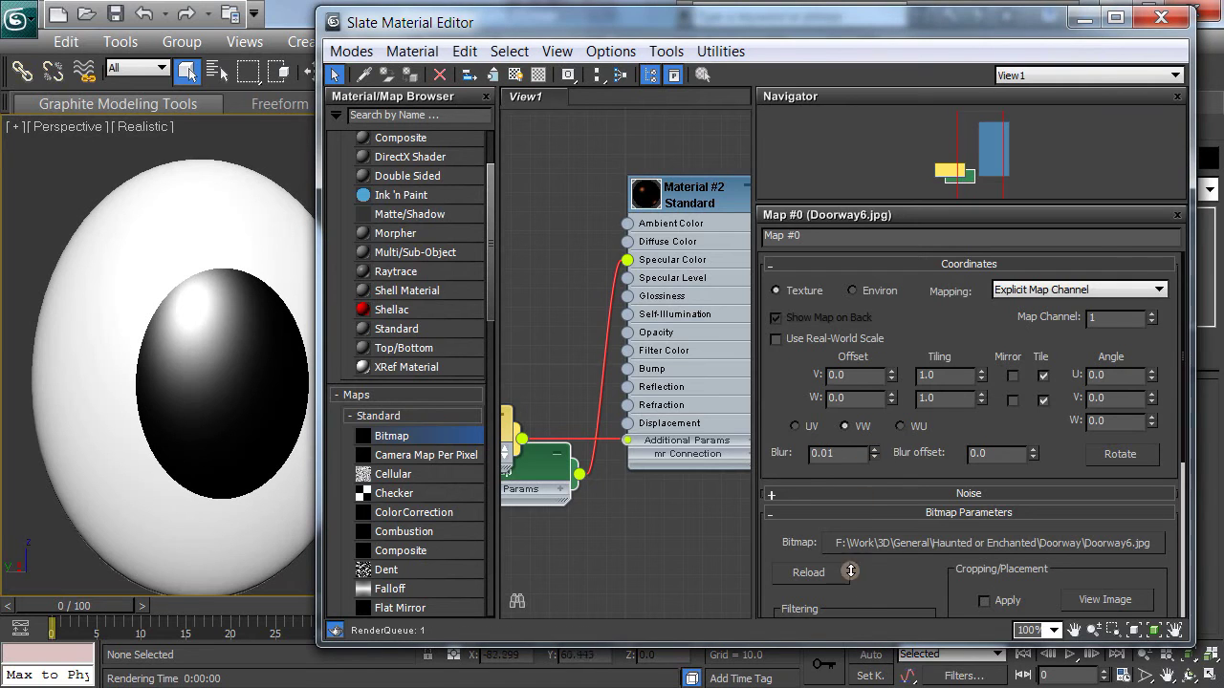
pyautogui.hotkey('shift', 'q')
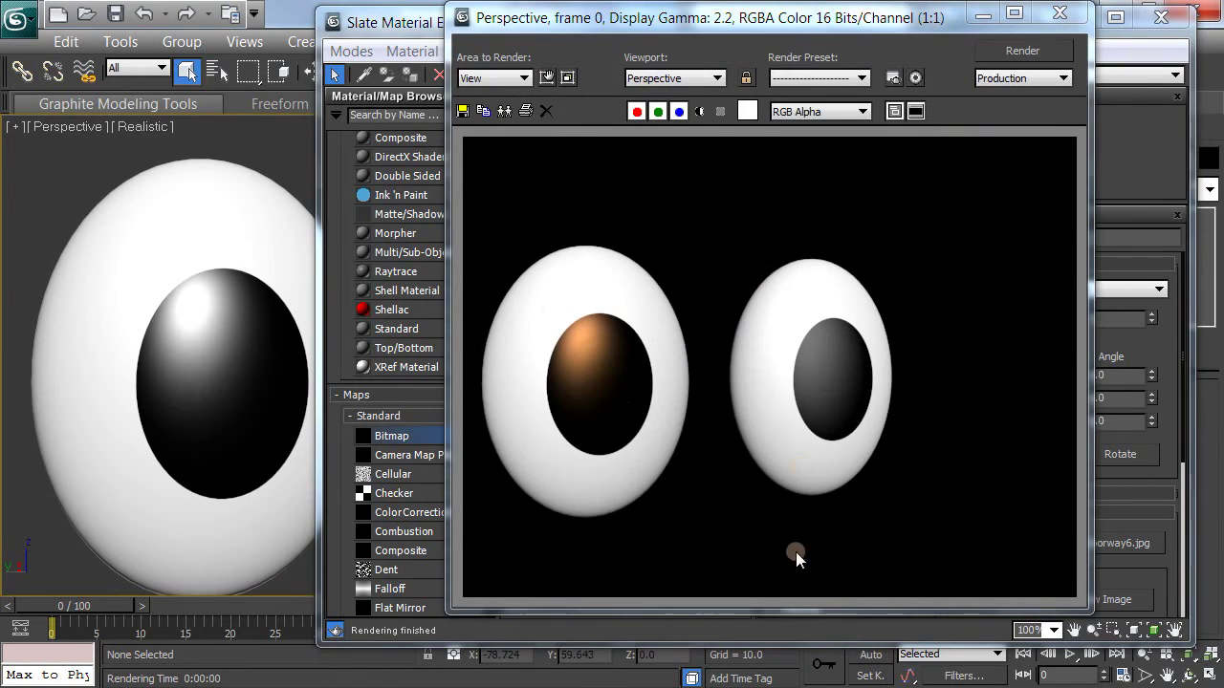
pyautogui.click(1059, 13)
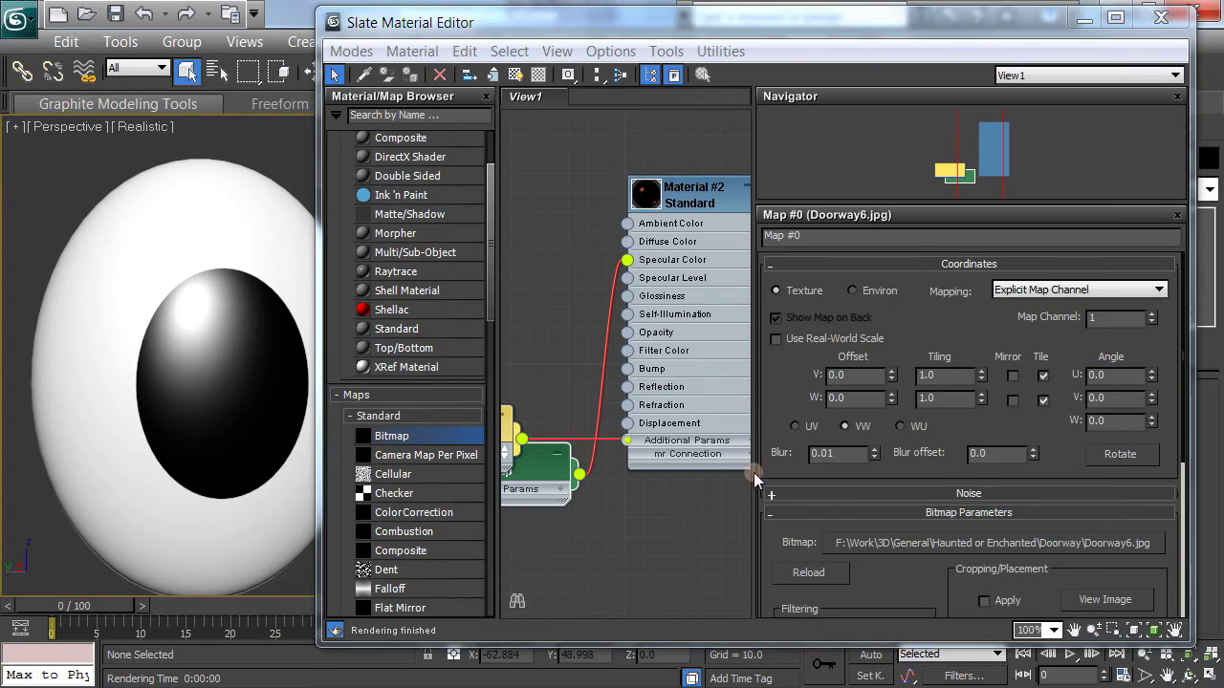
pyautogui.hotkey('shift', 'q')
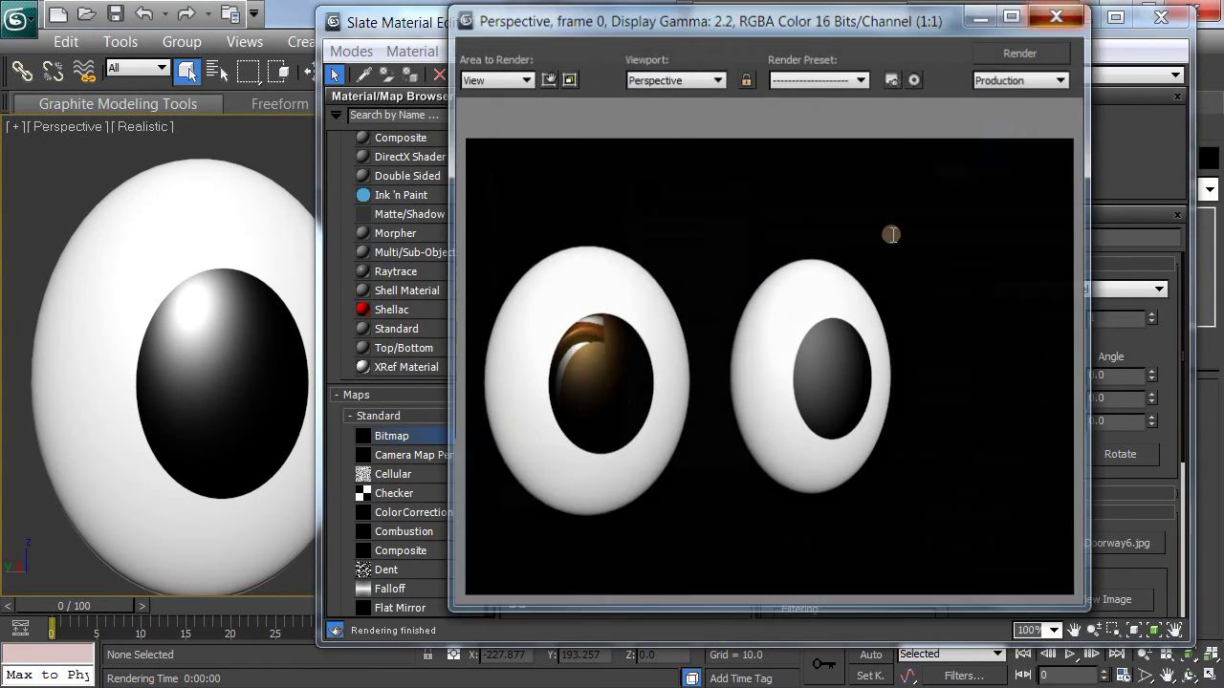
pyautogui.click(791, 487)
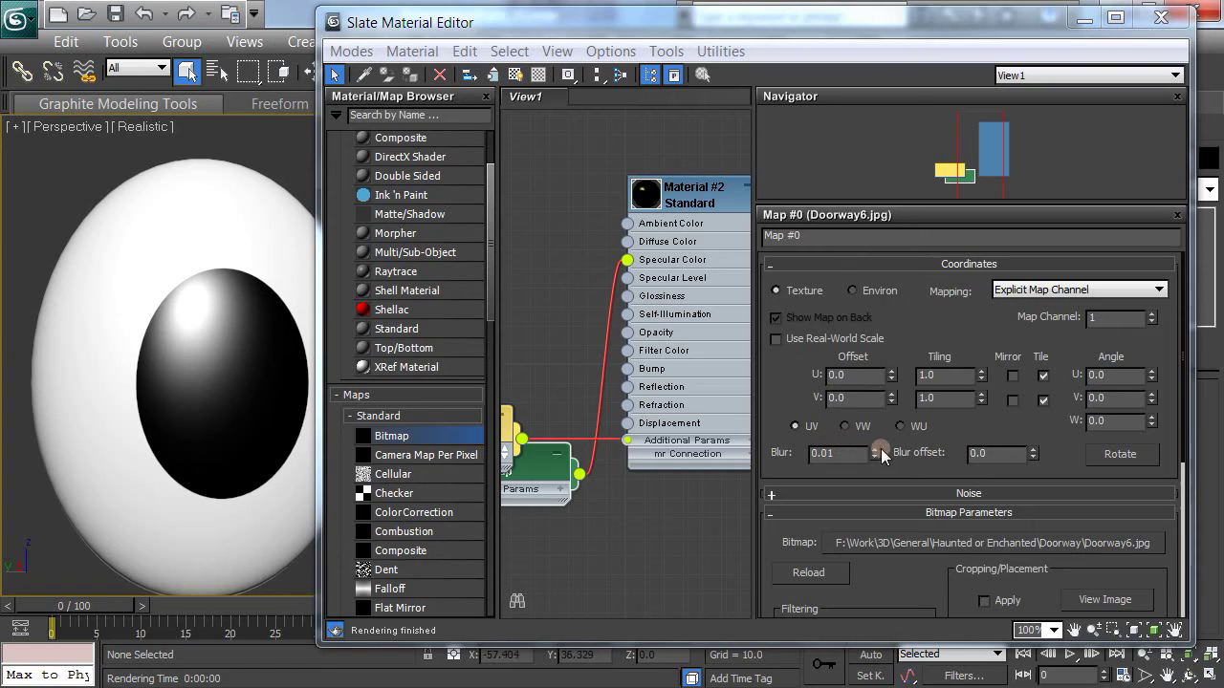
# Raise the specular map's Blur to 2.17 and render the softer highlight.
pyautogui.moveTo(877, 448); pyautogui.dragTo(927, 313)
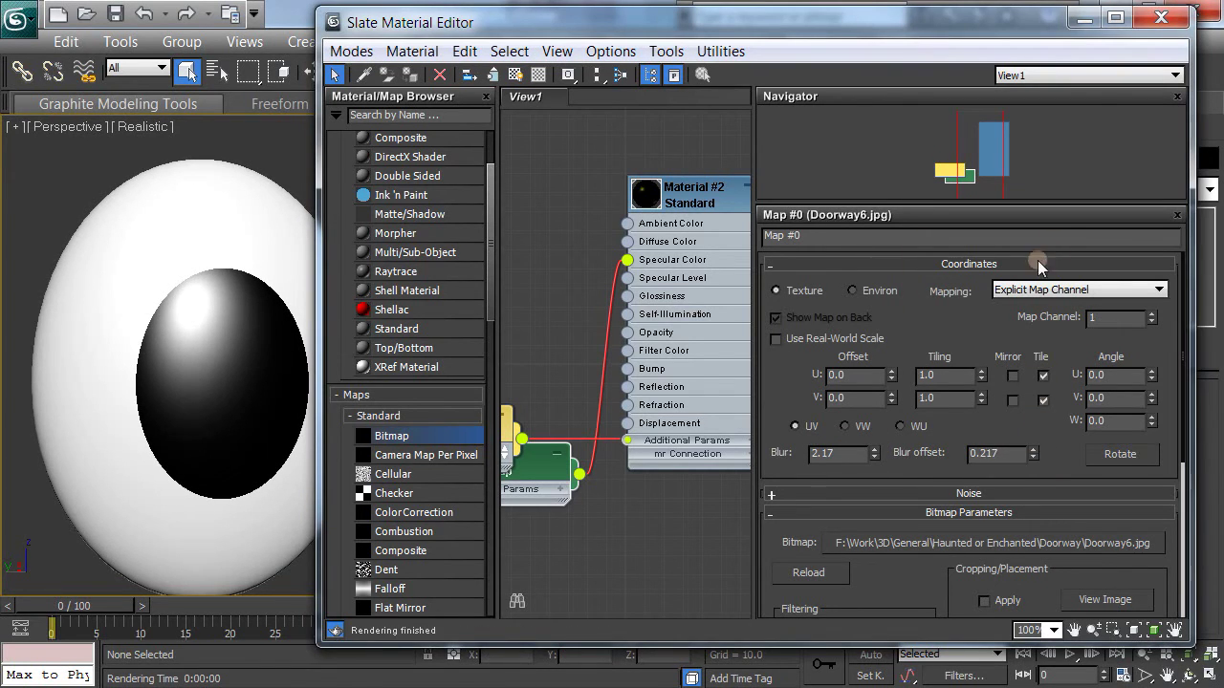
pyautogui.press('F9')
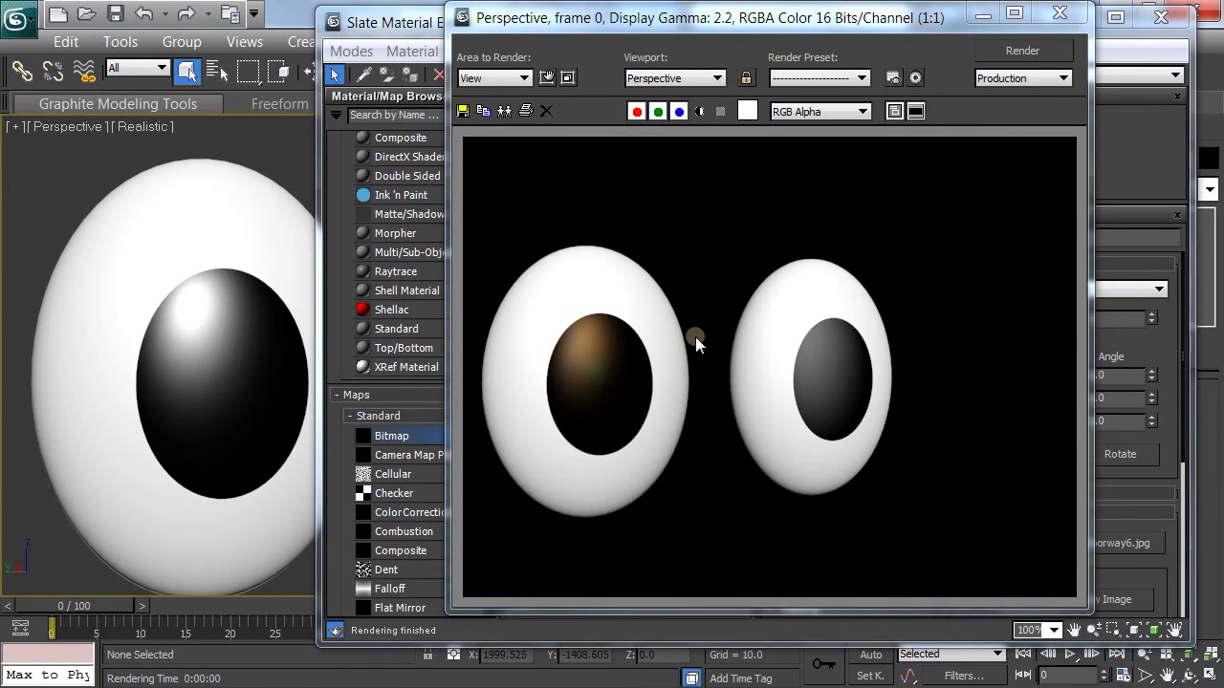
pyautogui.click(1059, 13)
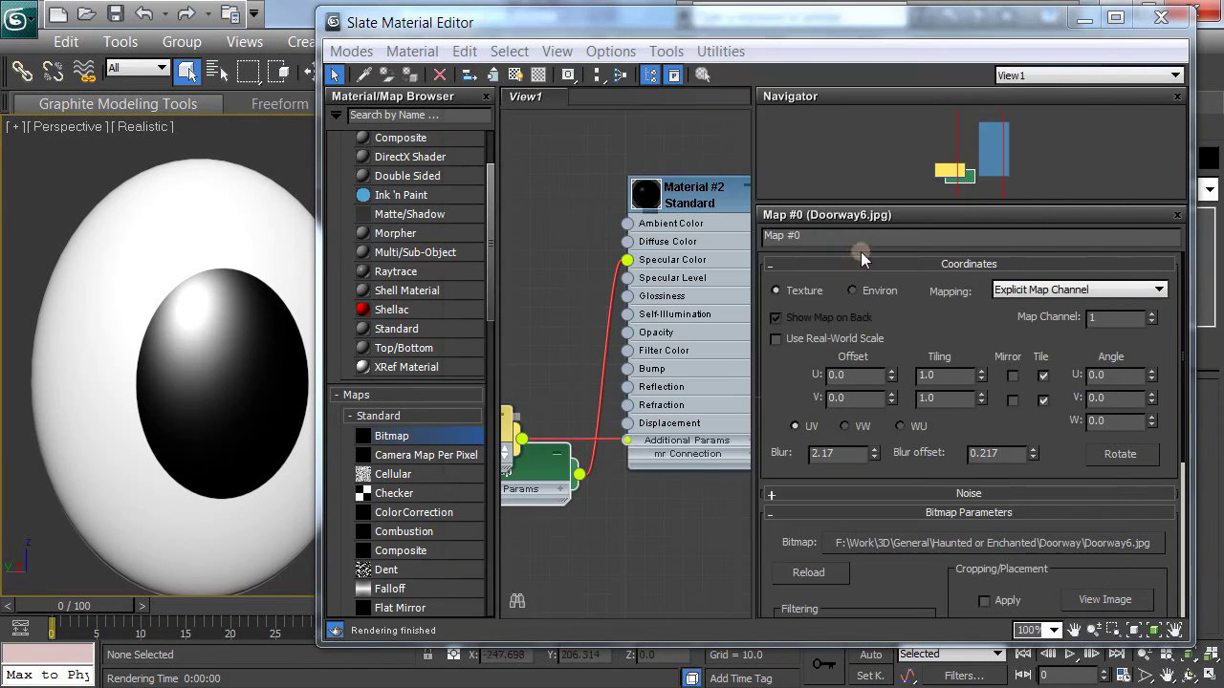
# Change a Coordinates option on the bitmap and re-render several times to compare the highlight.
pyautogui.click(844, 426)
pyautogui.hotkey('shift', 'q')
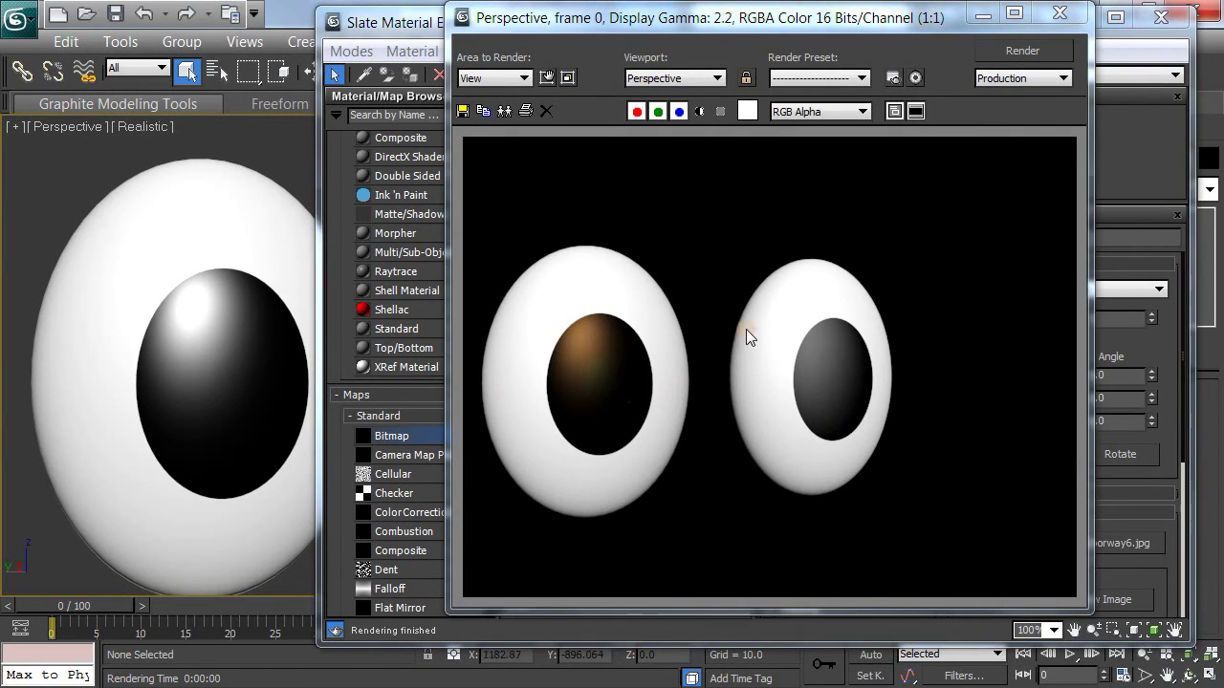
pyautogui.click(1059, 13)
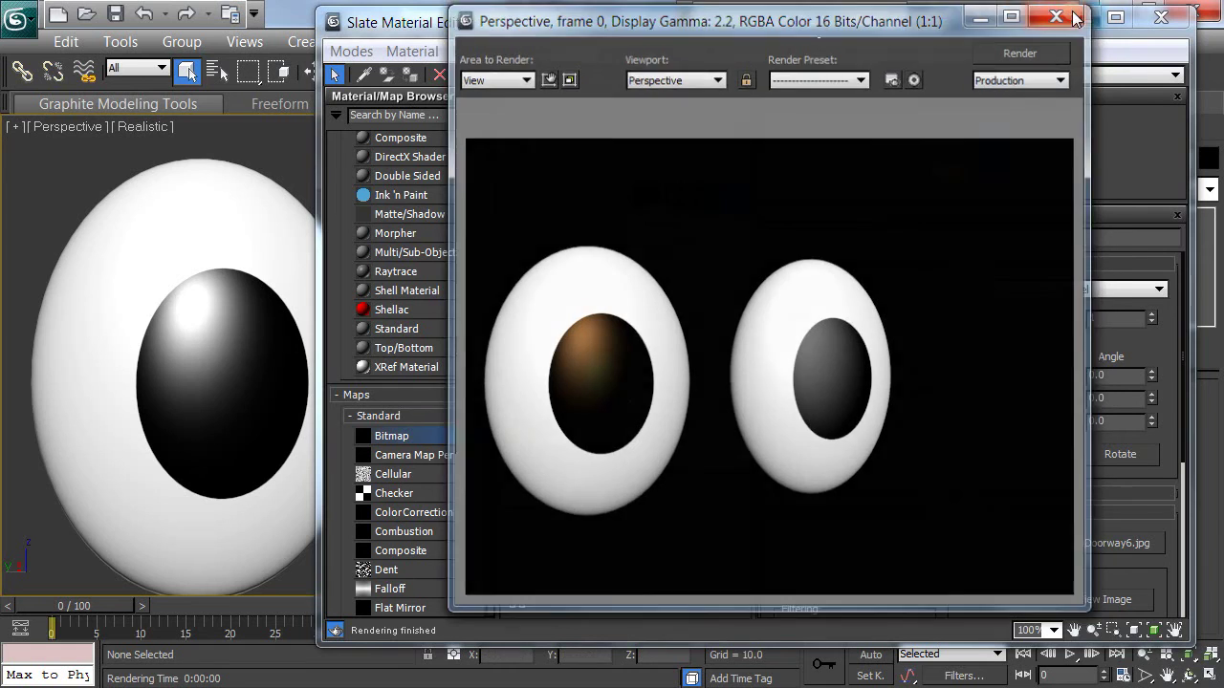
pyautogui.hotkey('shift', 'q')
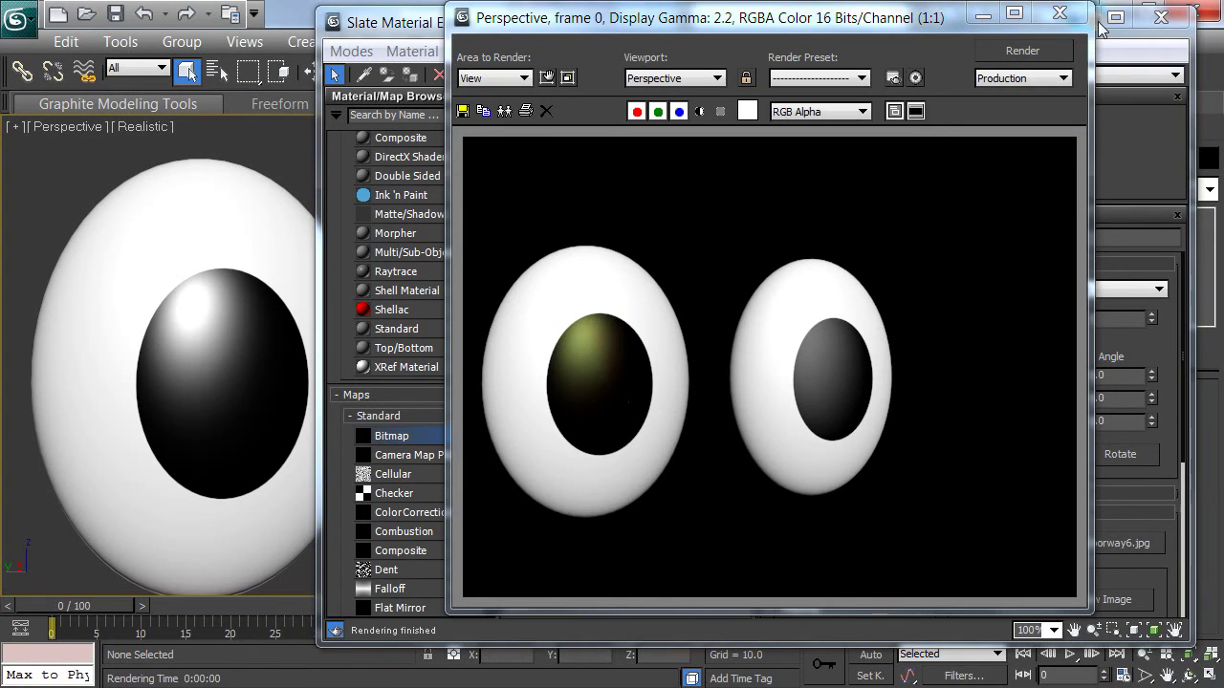
pyautogui.click(1059, 14)
pyautogui.hotkey('shift', 'q')
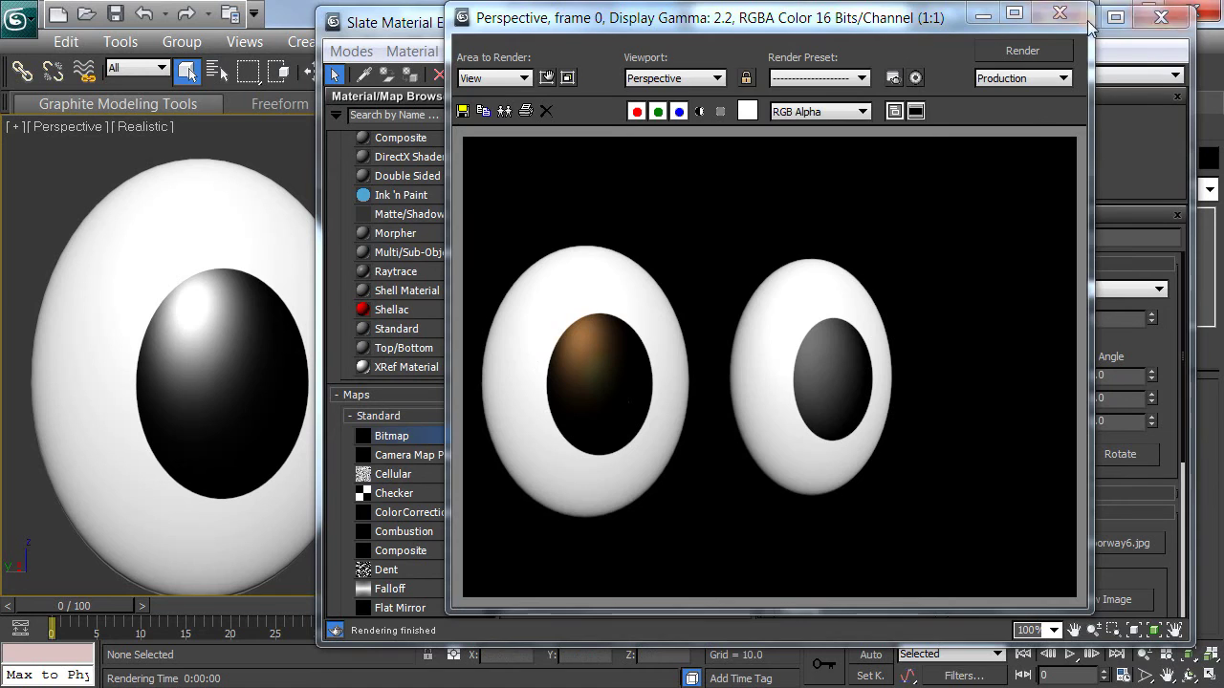
pyautogui.click(1159, 48)
# Close the Slate editor and delete the right eyeball and its pupil.
pyautogui.click(1173, 23)
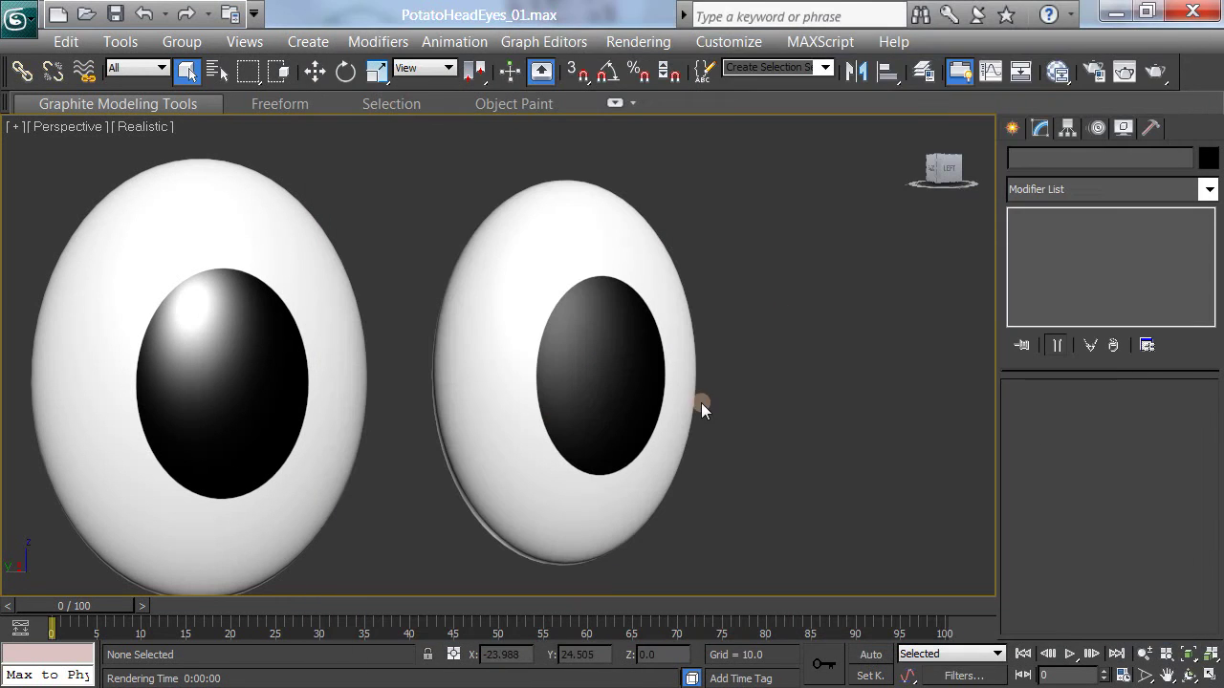
pyautogui.moveTo(742, 484); pyautogui.dragTo(559, 249)
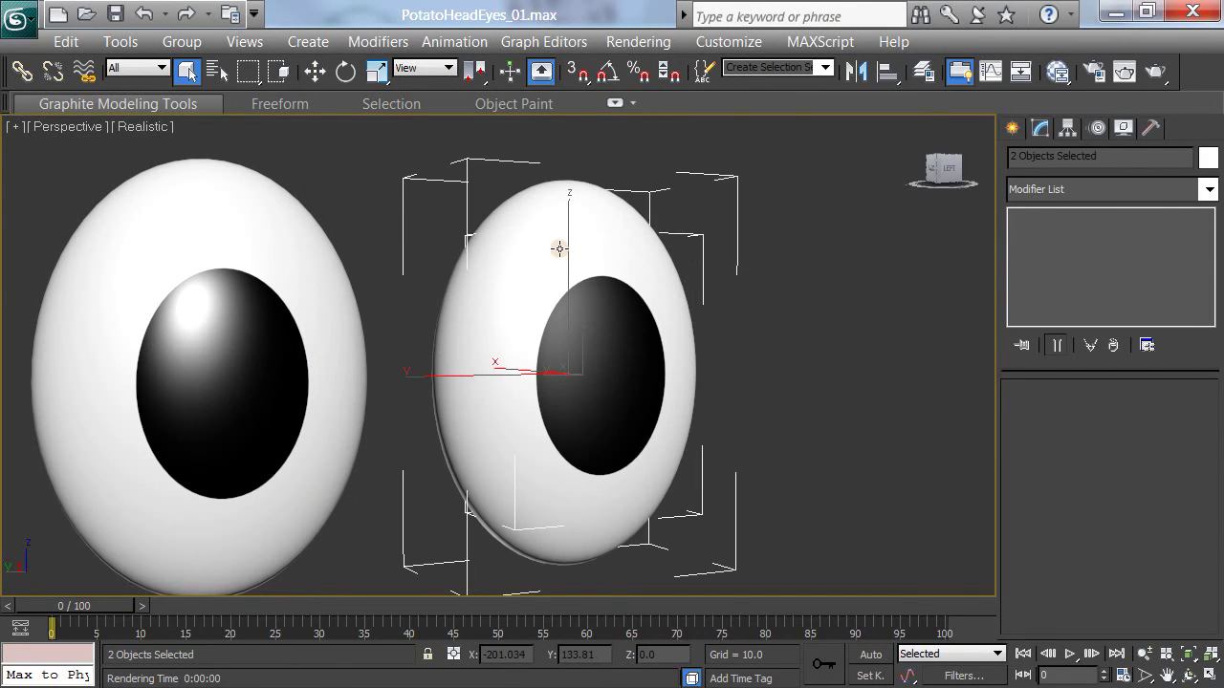
pyautogui.press('Delete')
# Shift-move a copy of the left eye and pupil to the right, then render both eyes.
pyautogui.moveTo(384, 427); pyautogui.dragTo(219, 307)
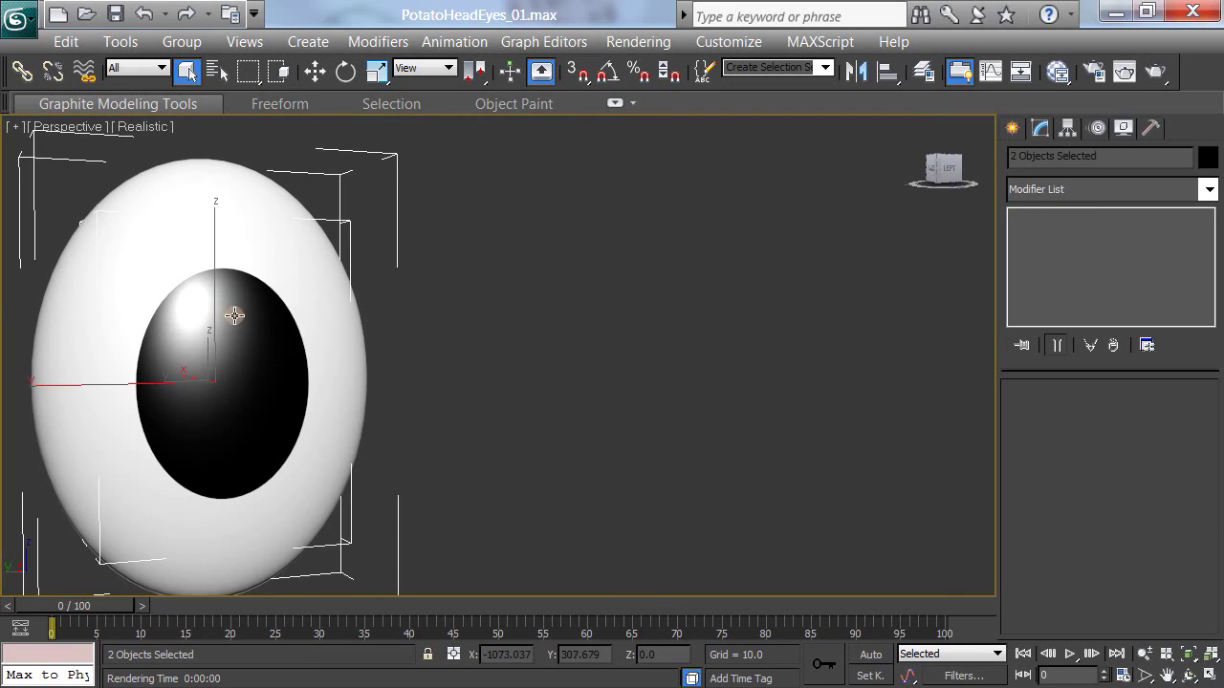
pyautogui.press('w')
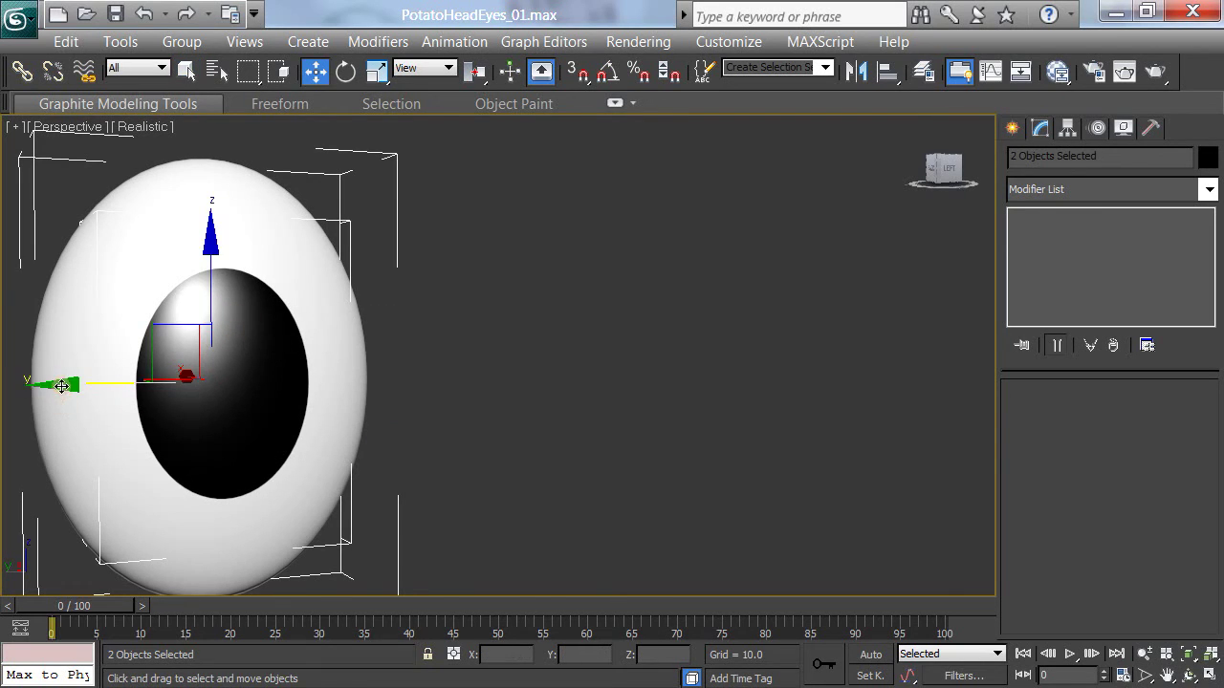
pyautogui.keyDown('shift'); pyautogui.moveTo(60, 385); pyautogui.dragTo(424, 437); pyautogui.keyUp('shift')
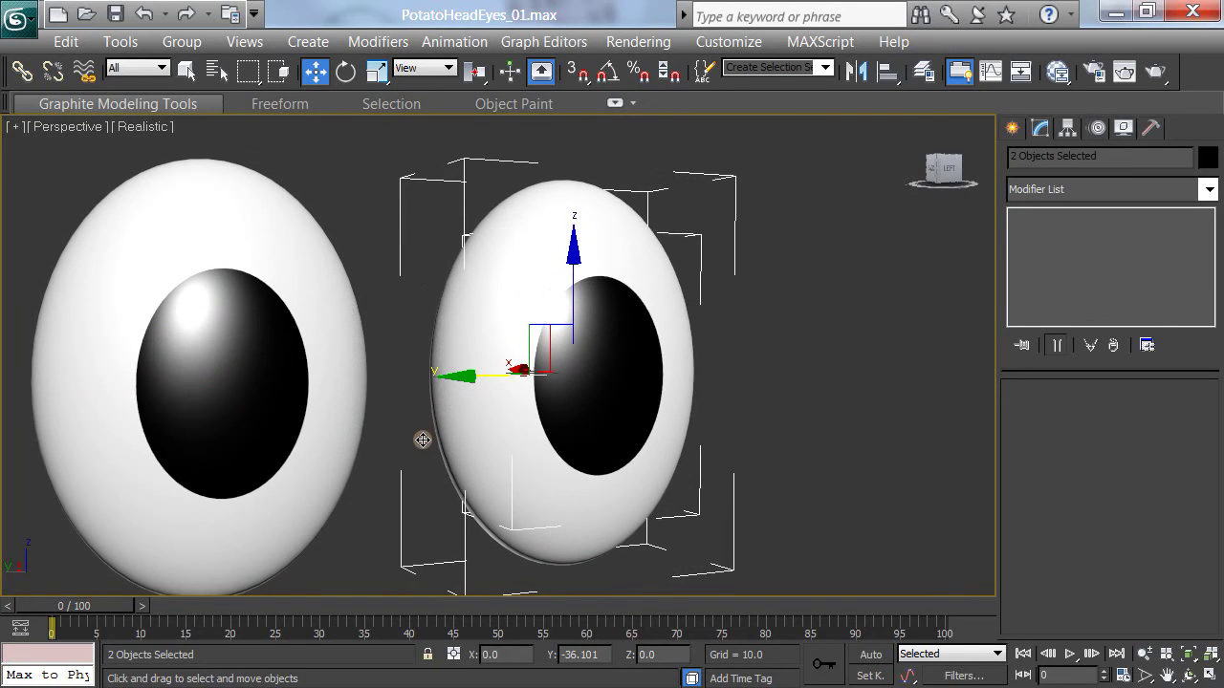
pyautogui.click(616, 453)
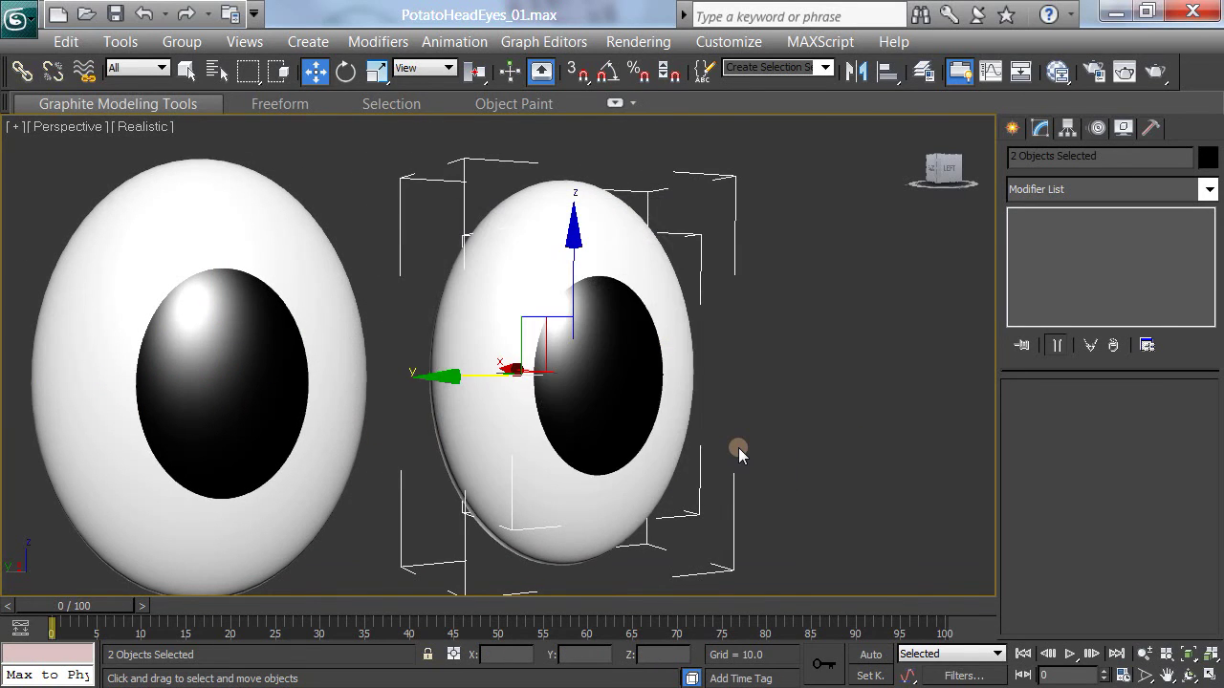
pyautogui.hotkey('shift', 'q')
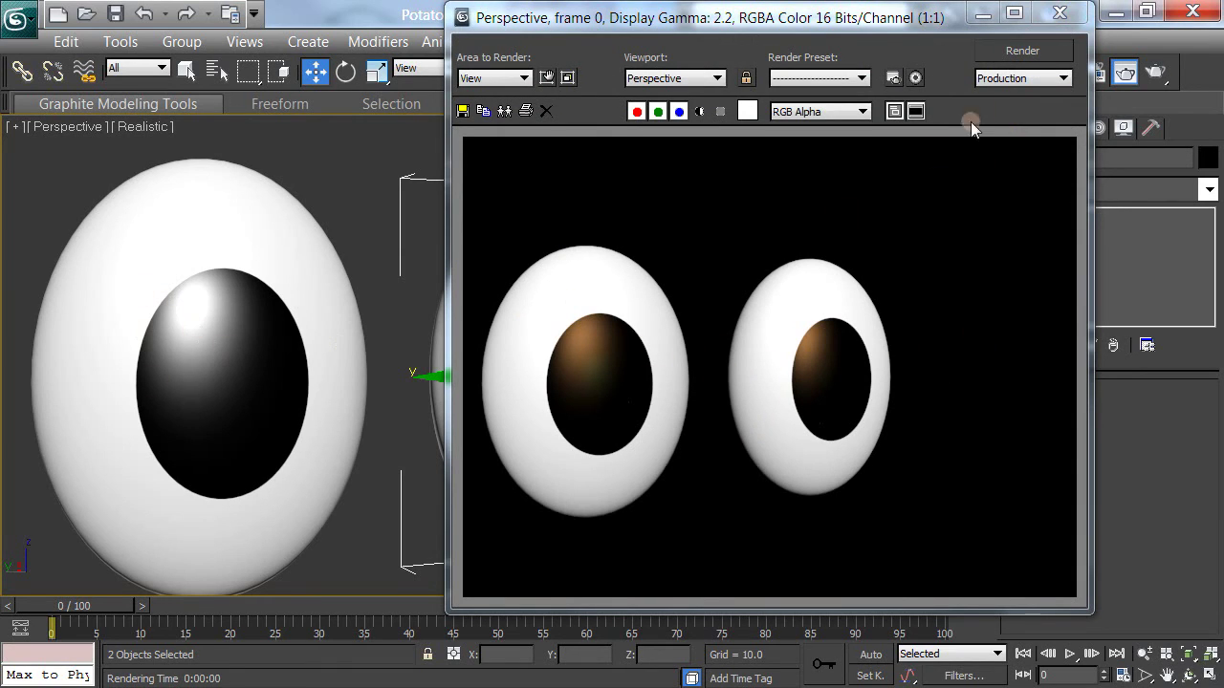
# Orbit and pan to reframe both eyes, rendering after each adjustment.
pyautogui.click(1059, 13)
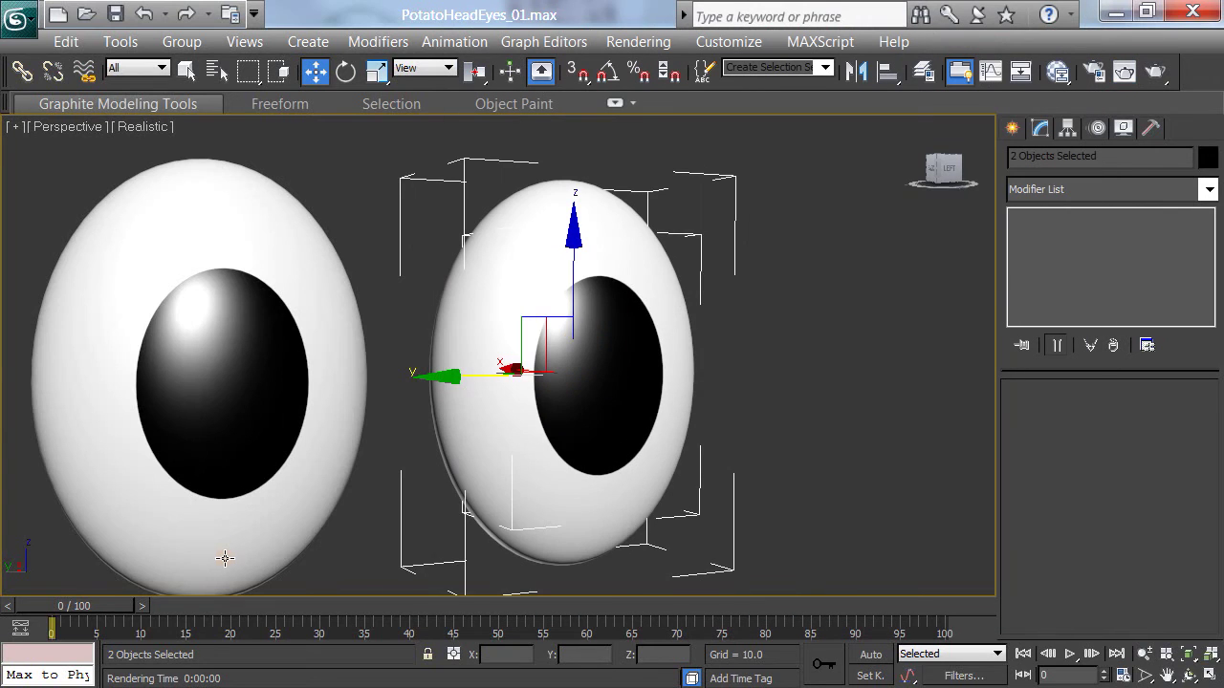
pyautogui.moveTo(225, 558)
pyautogui.keyDown('alt'); pyautogui.mouseDown(button='middle')
pyautogui.moveTo(205, 519)
pyautogui.moveTo(209, 532)
pyautogui.mouseUp(button='middle'); pyautogui.keyUp('alt')
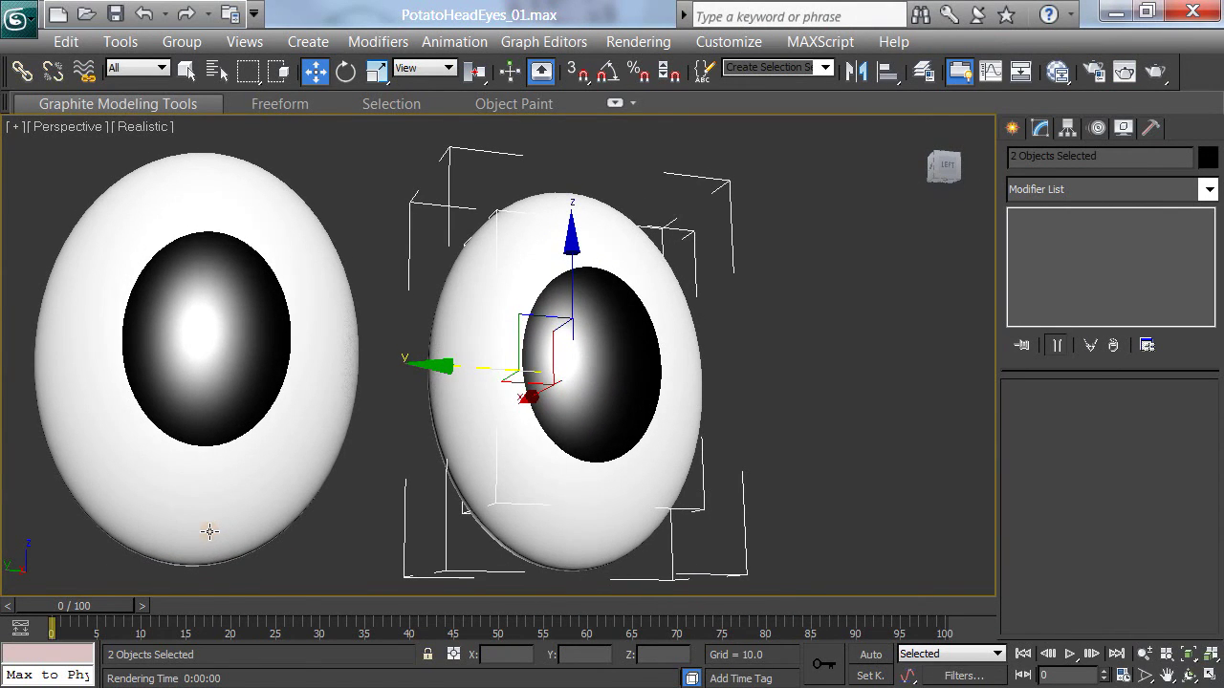
pyautogui.hotkey('shift', 'q')
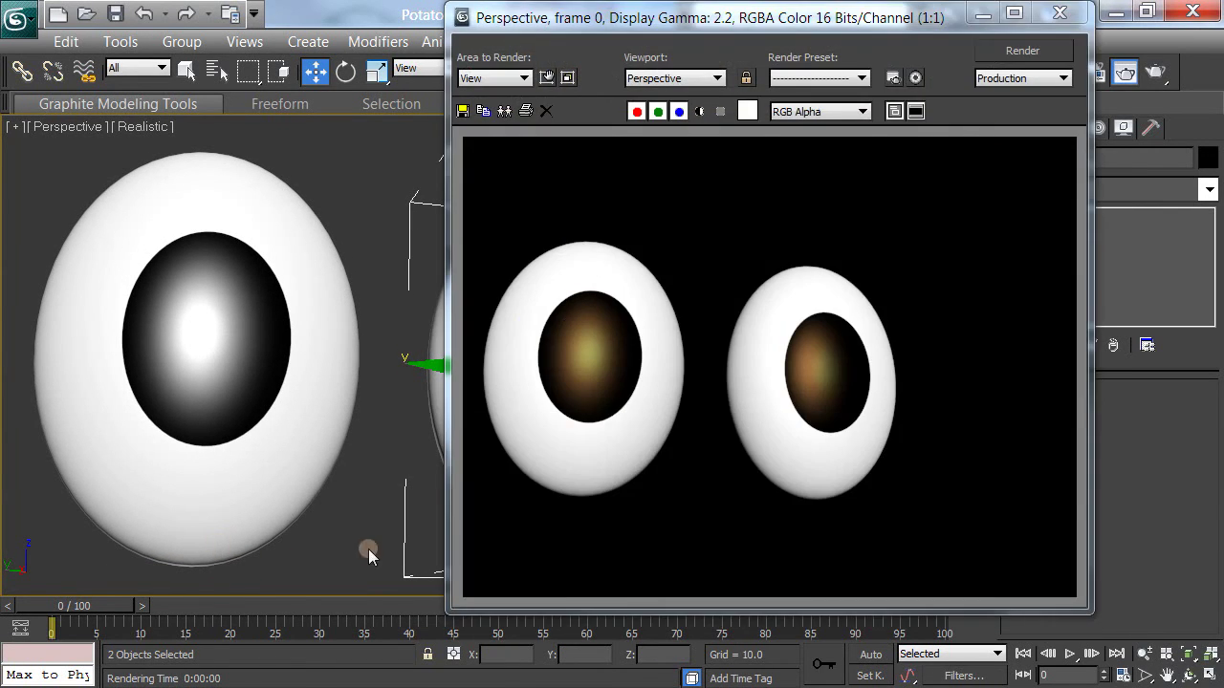
pyautogui.click(1066, 17)
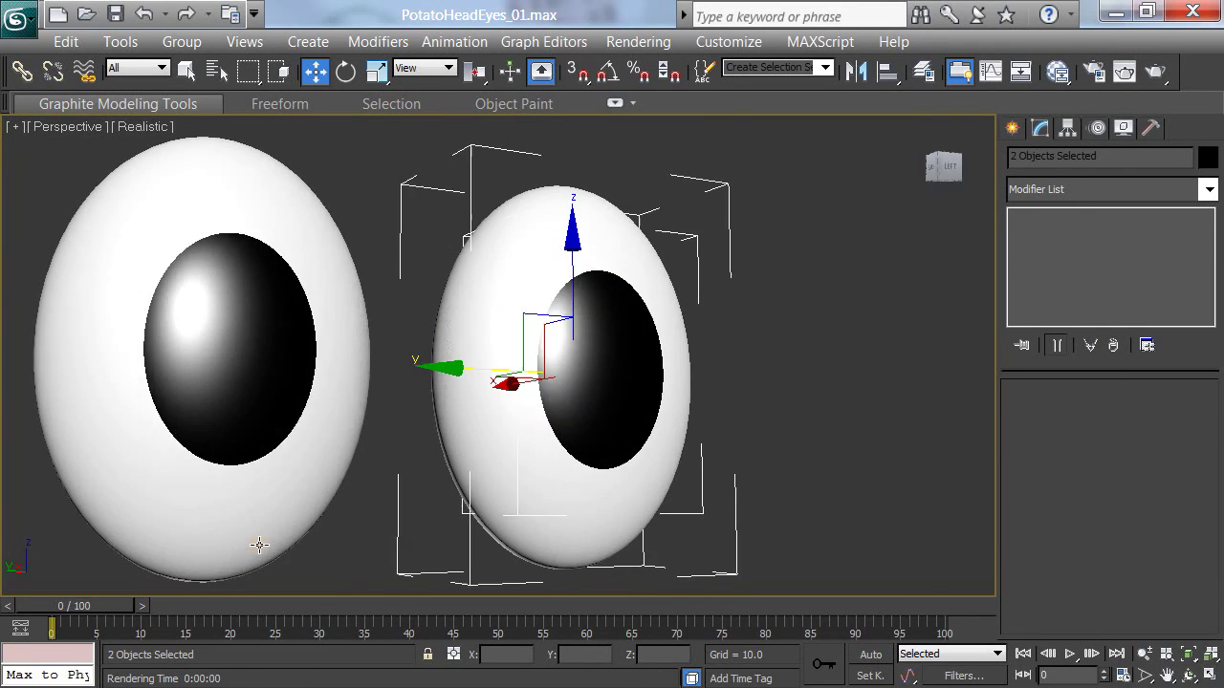
pyautogui.moveTo(259, 544)
pyautogui.mouseDown(button='middle')
pyautogui.moveTo(191, 557)
pyautogui.moveTo(322, 565)
pyautogui.mouseUp(button='middle')
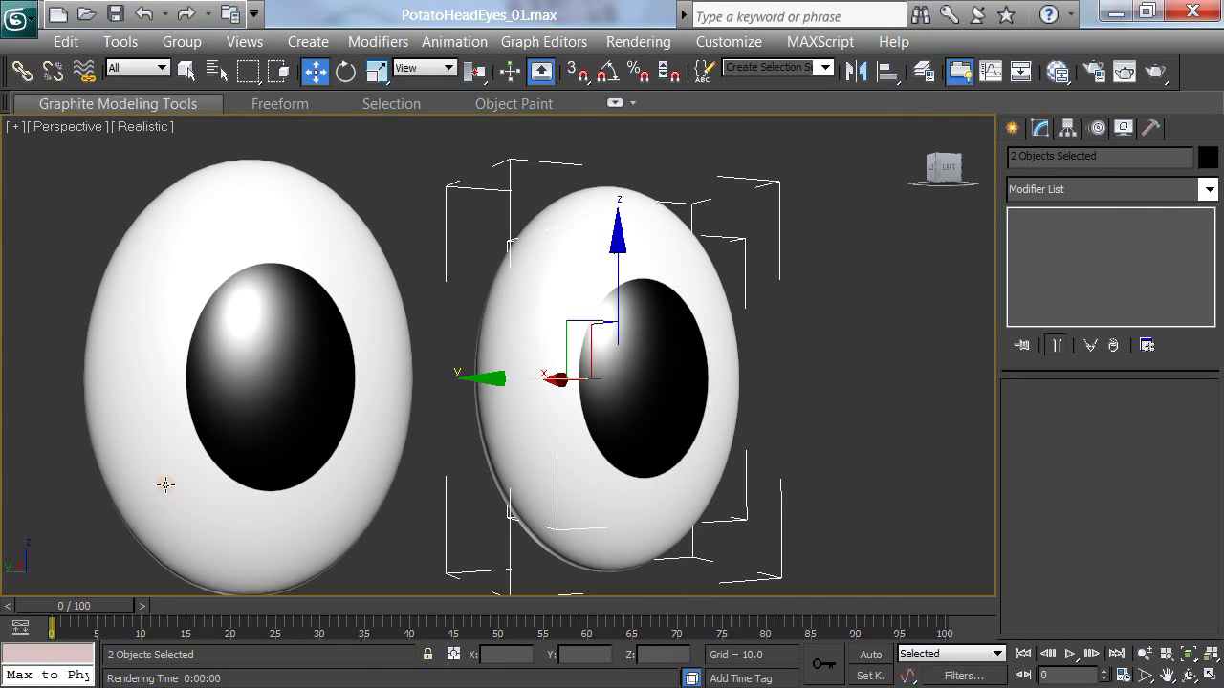
pyautogui.hotkey('shift', 'q')
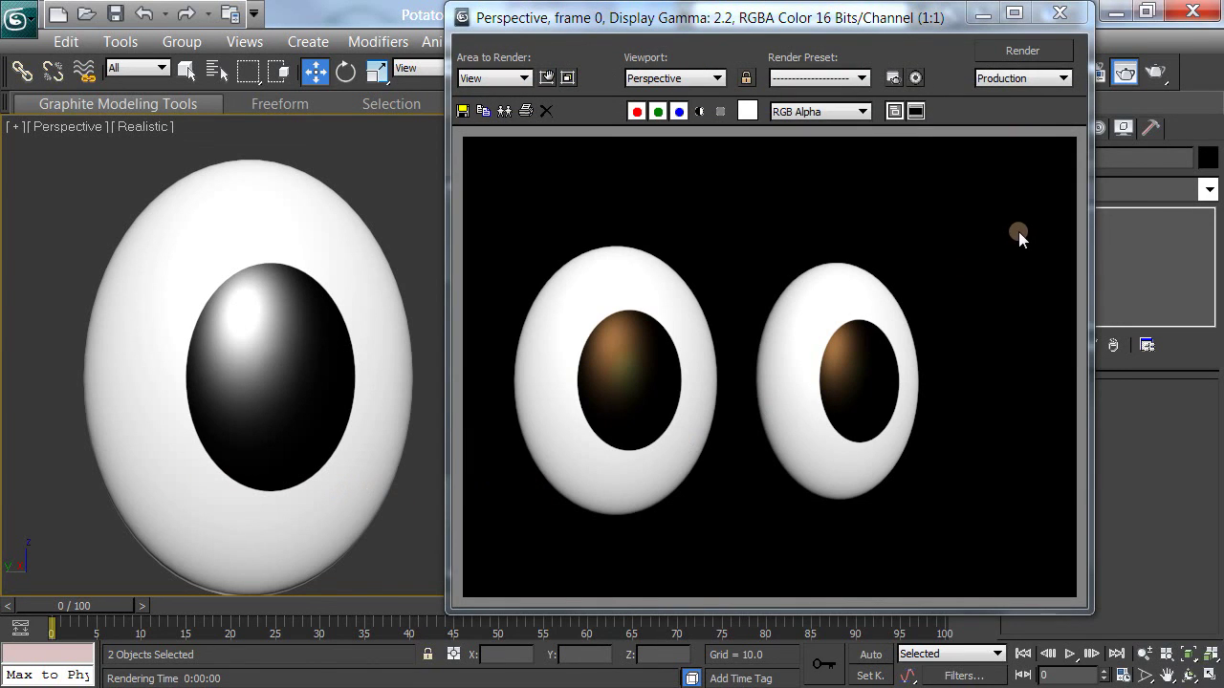